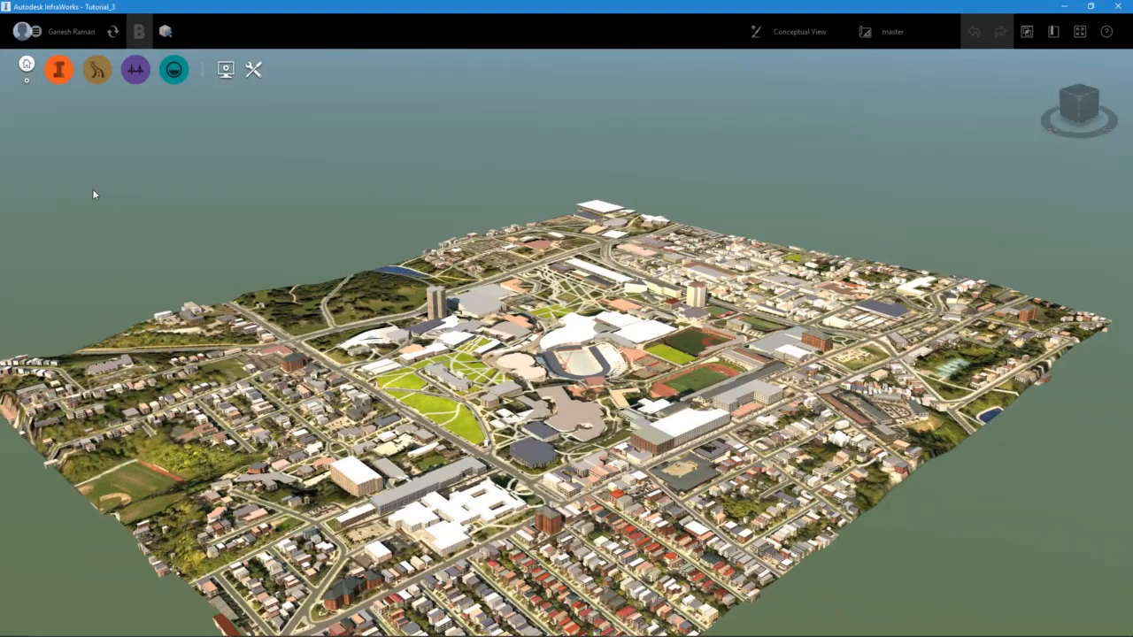
scroll(218, 283, down, 3)
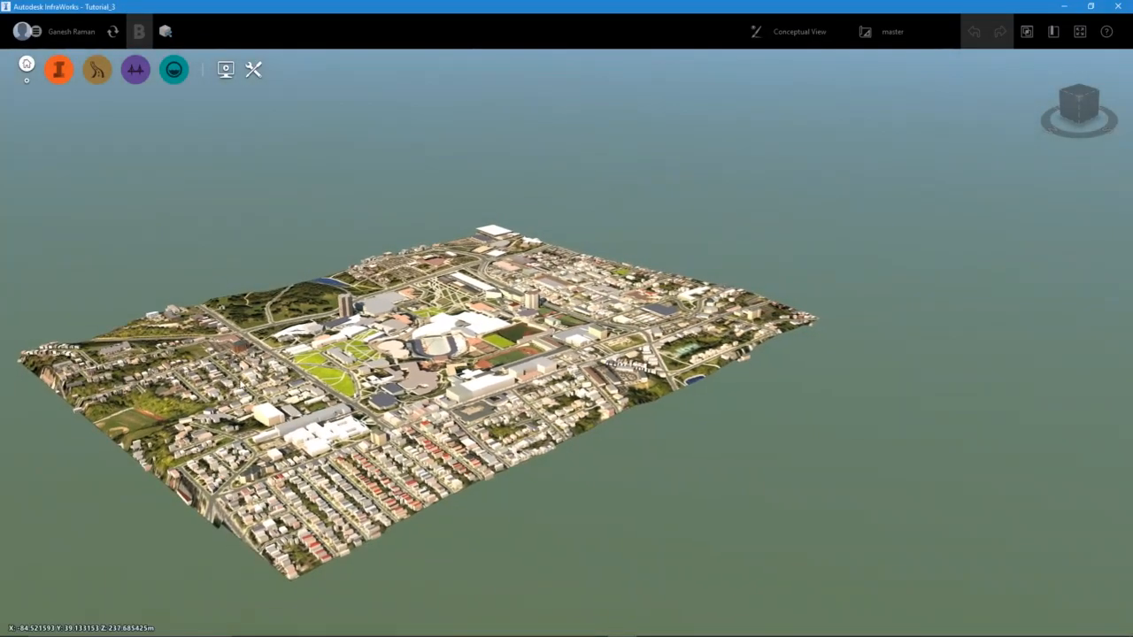
drag(248, 384, 248, 420)
scroll(248, 420, up, 3)
middle_drag(248, 420, 479, 416)
scroll(479, 416, up, 5)
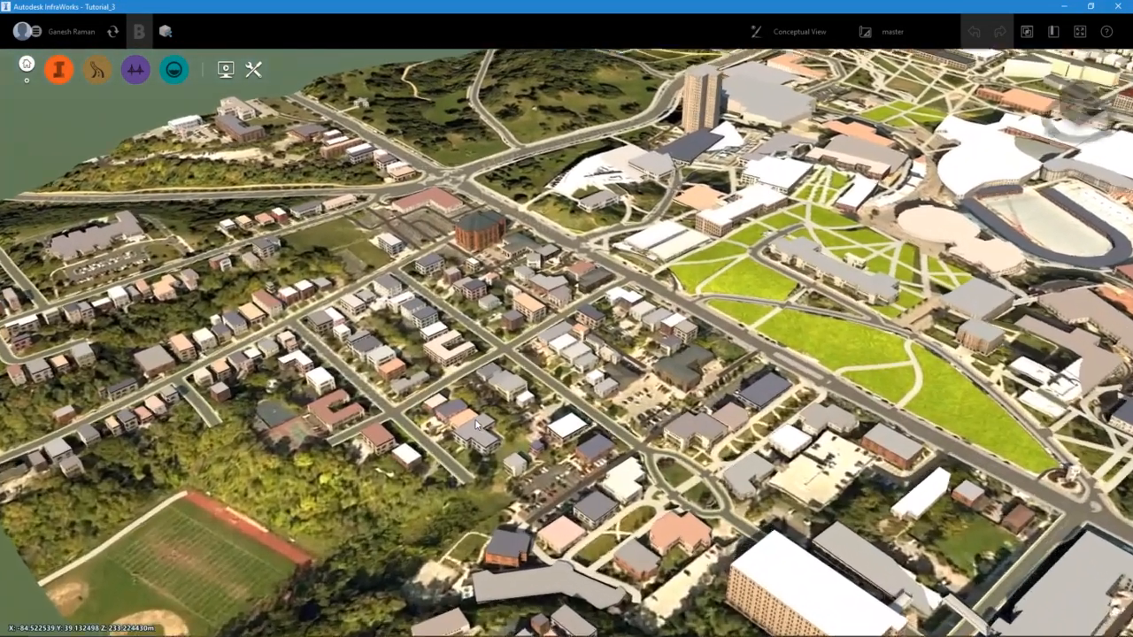
scroll(528, 414, down, 5)
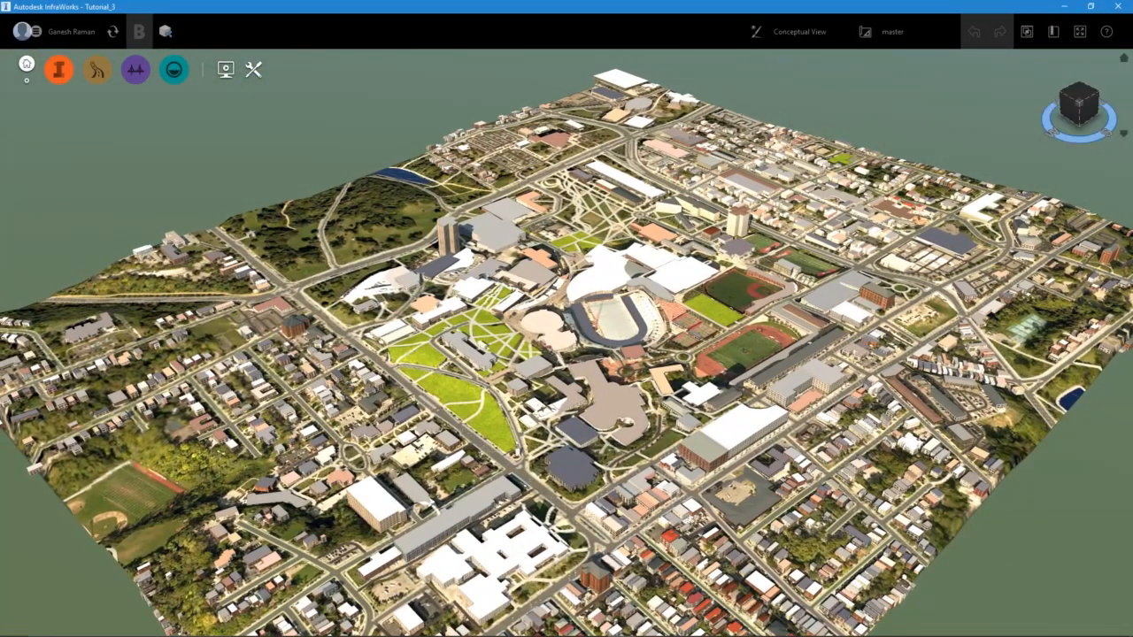
Review the model's feature and surface layers in the Model Explorer, including the Utilities layers' visibility, and close it
click(1027, 36)
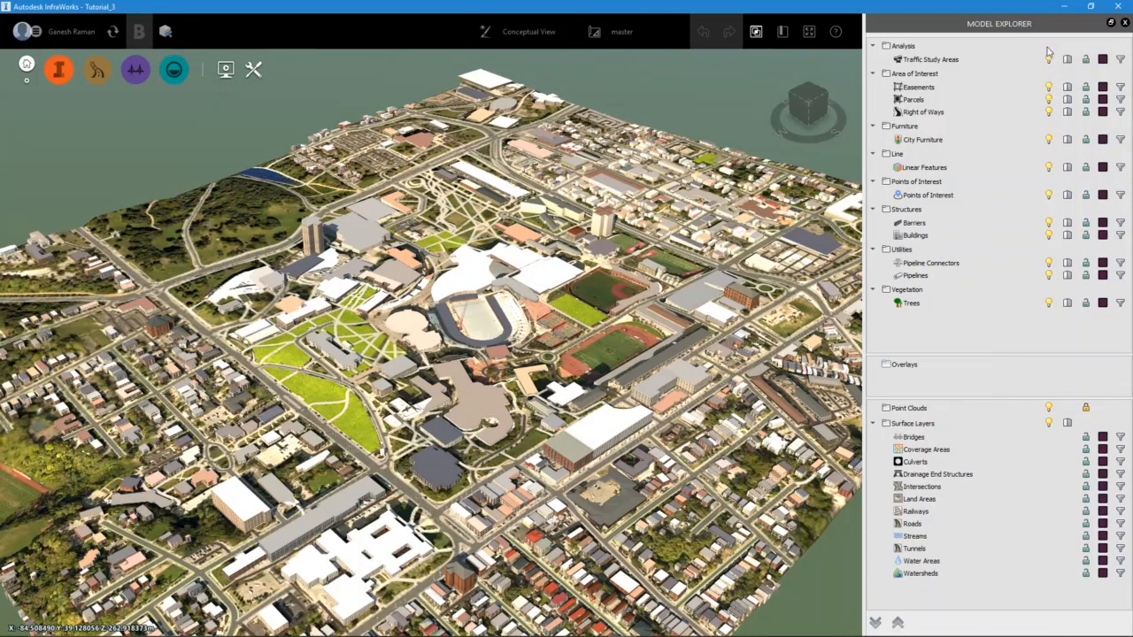
click(1049, 265)
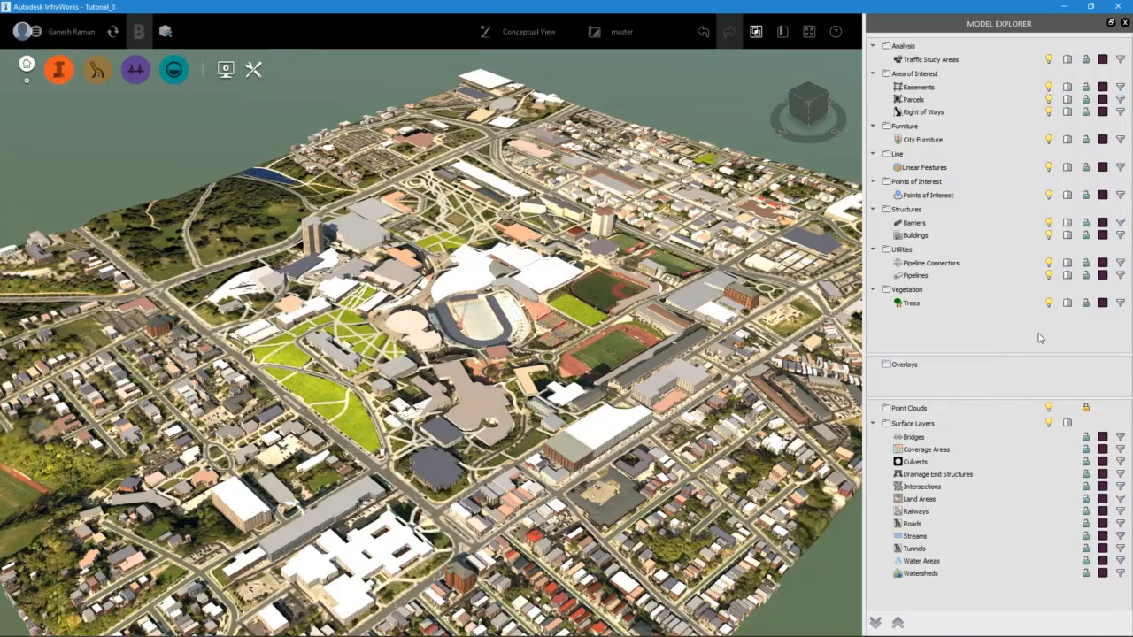
click(1126, 25)
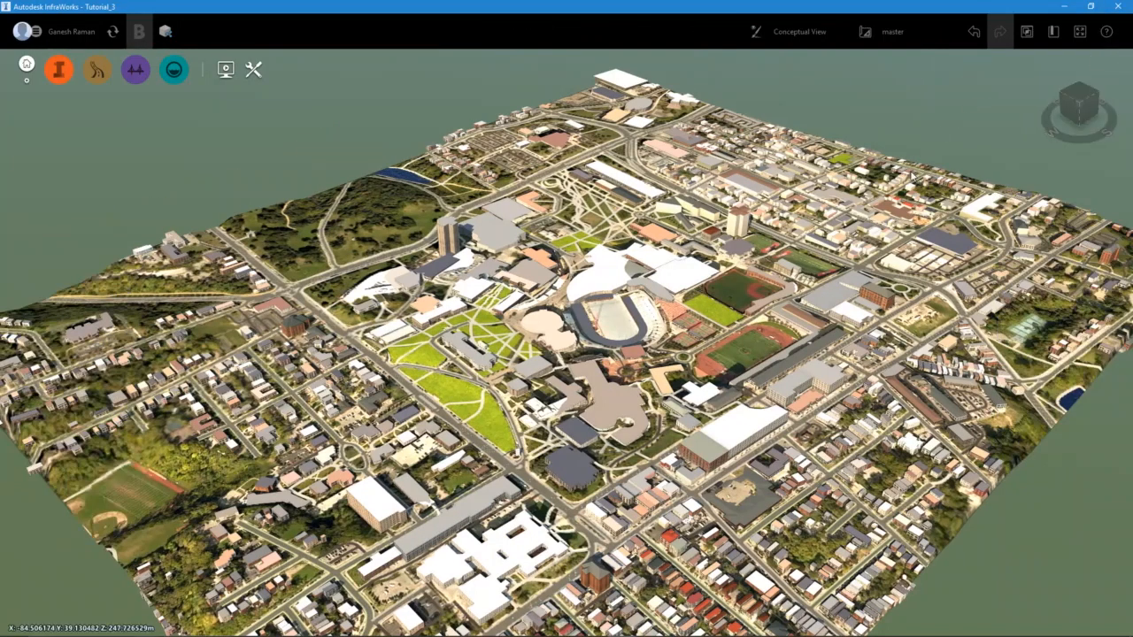
Examine the residential neighbourhood and its dead-end streets beside the sports field up close
scroll(536, 321, up, 3)
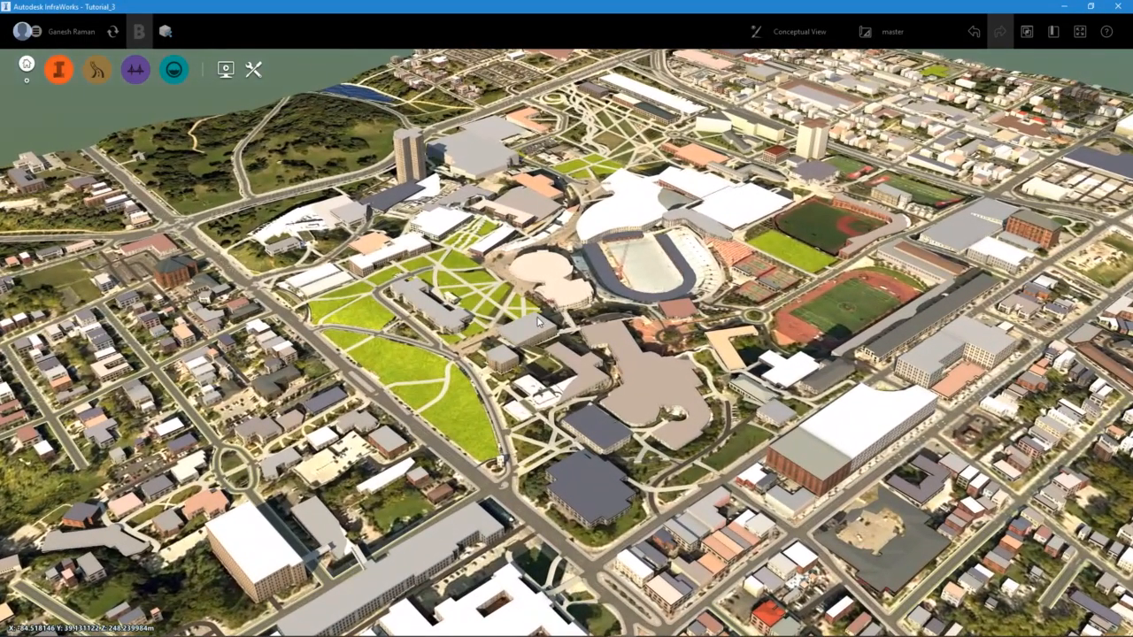
middle_drag(505, 324, 580, 322)
scroll(397, 360, up, 4)
scroll(397, 361, down, 4)
middle_drag(398, 360, 641, 361)
scroll(425, 396, up, 4)
middle_drag(425, 396, 522, 378)
scroll(469, 423, up, 2)
scroll(469, 422, down, 3)
scroll(469, 422, down, 3)
scroll(489, 383, up, 4)
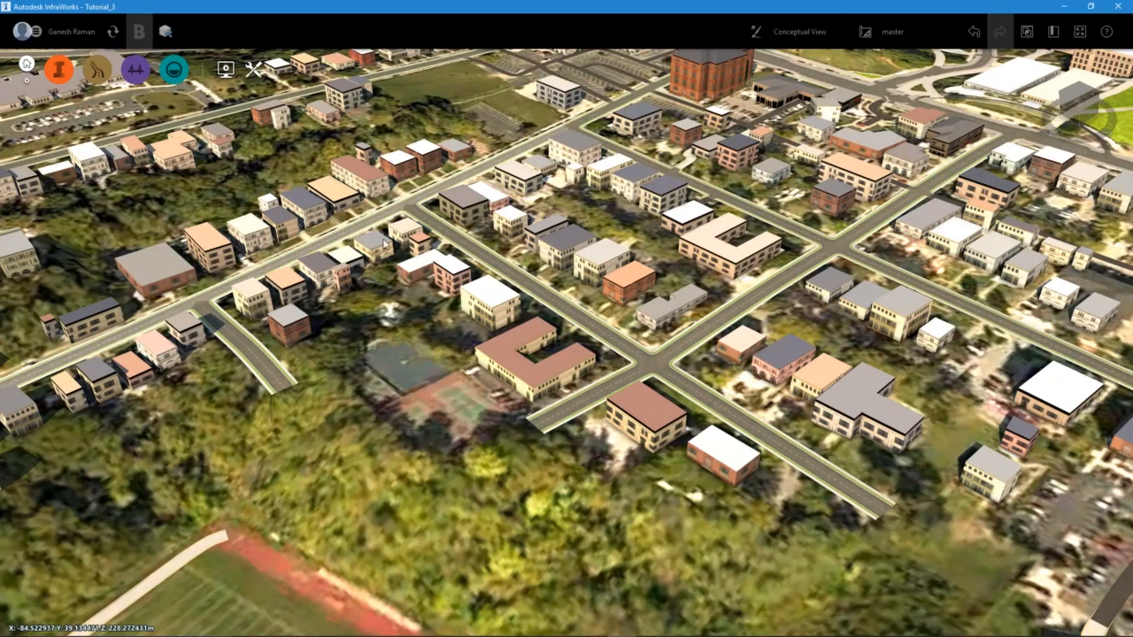
scroll(384, 303, down, 2)
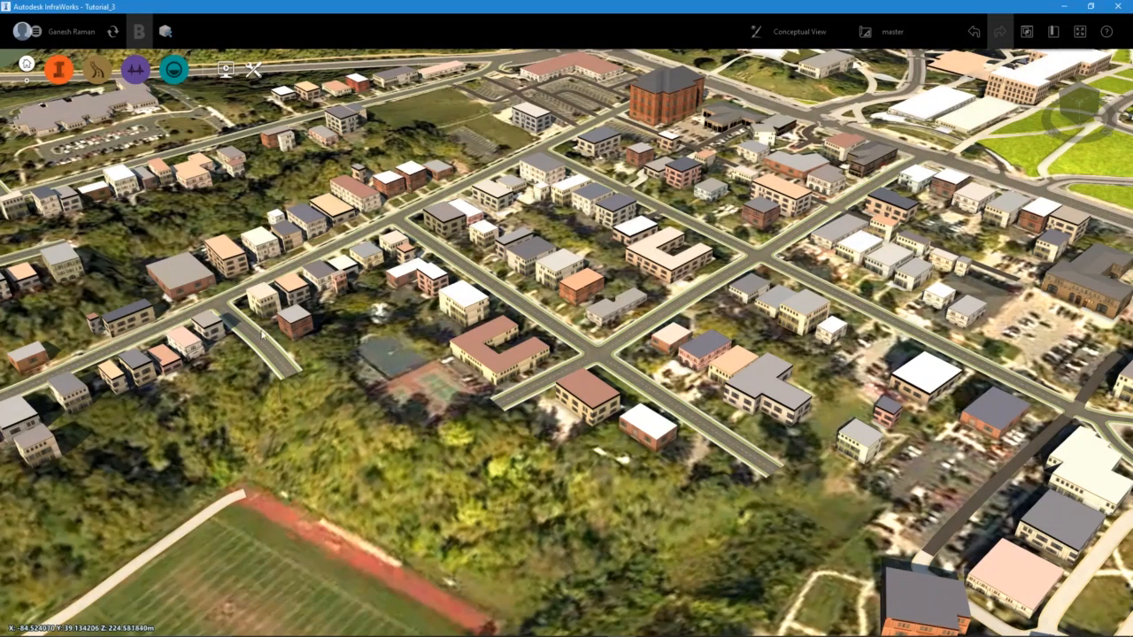
scroll(438, 361, up, 2)
scroll(438, 361, up, 3)
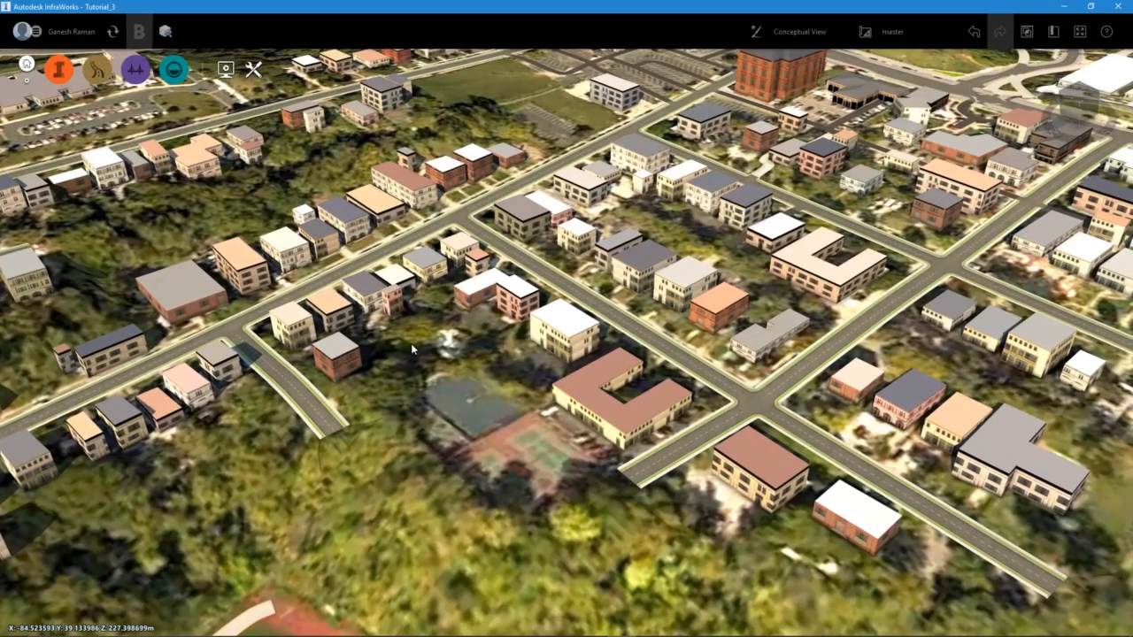
Inspect the road properties of Austin Terrace, Digby Avenue, Joselin Avenue and Probasco Street, and clear the selection
click(299, 390)
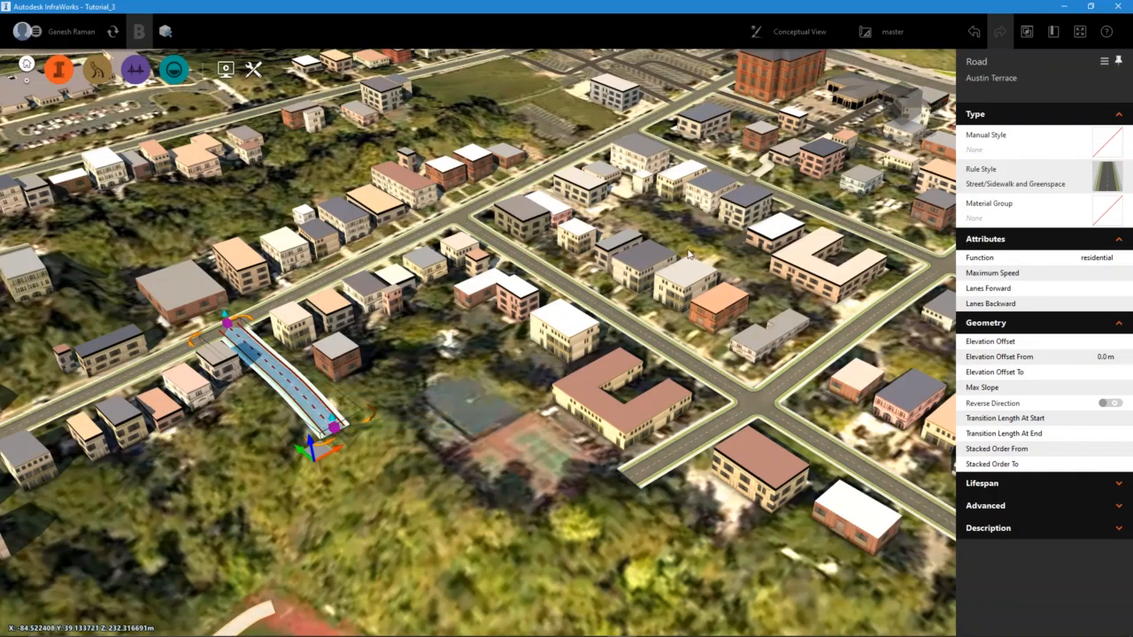
click(547, 515)
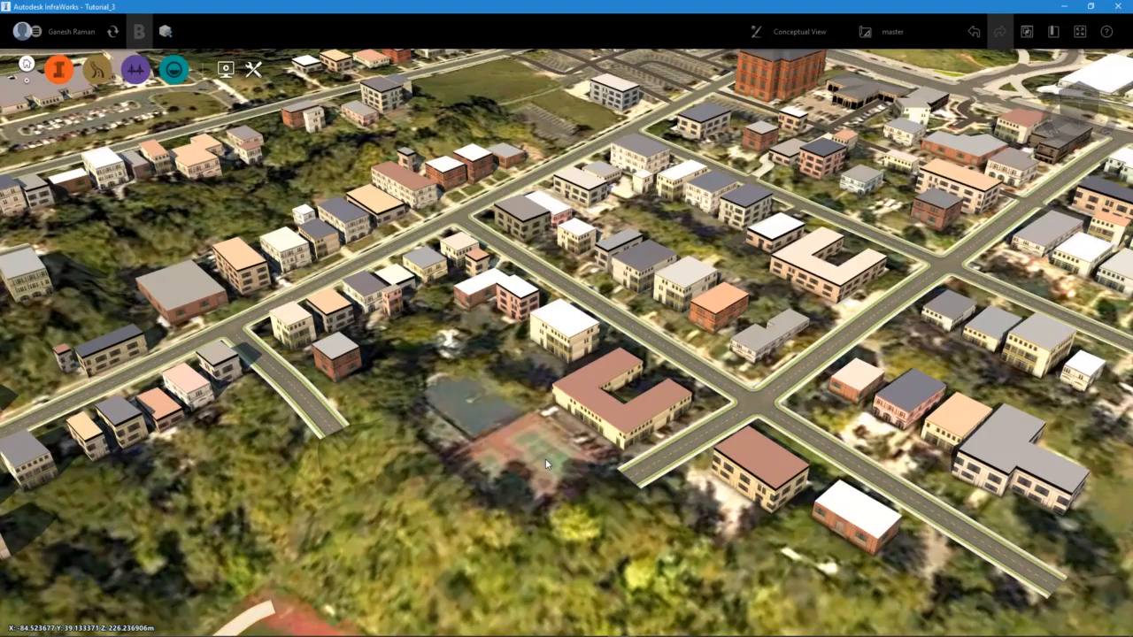
click(308, 401)
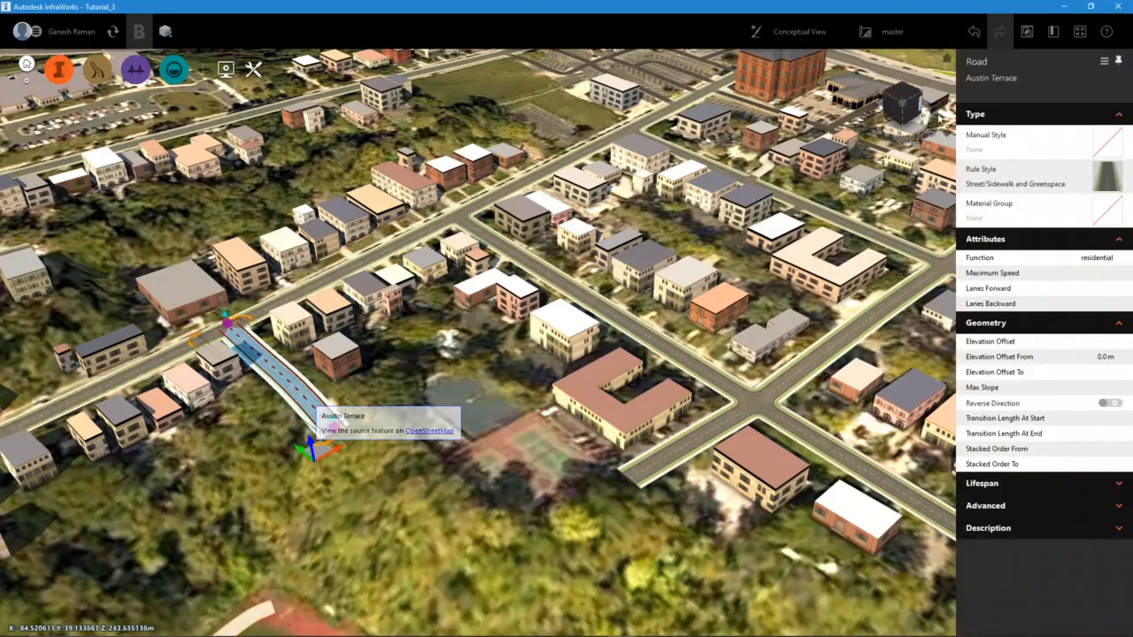
click(491, 518)
click(621, 326)
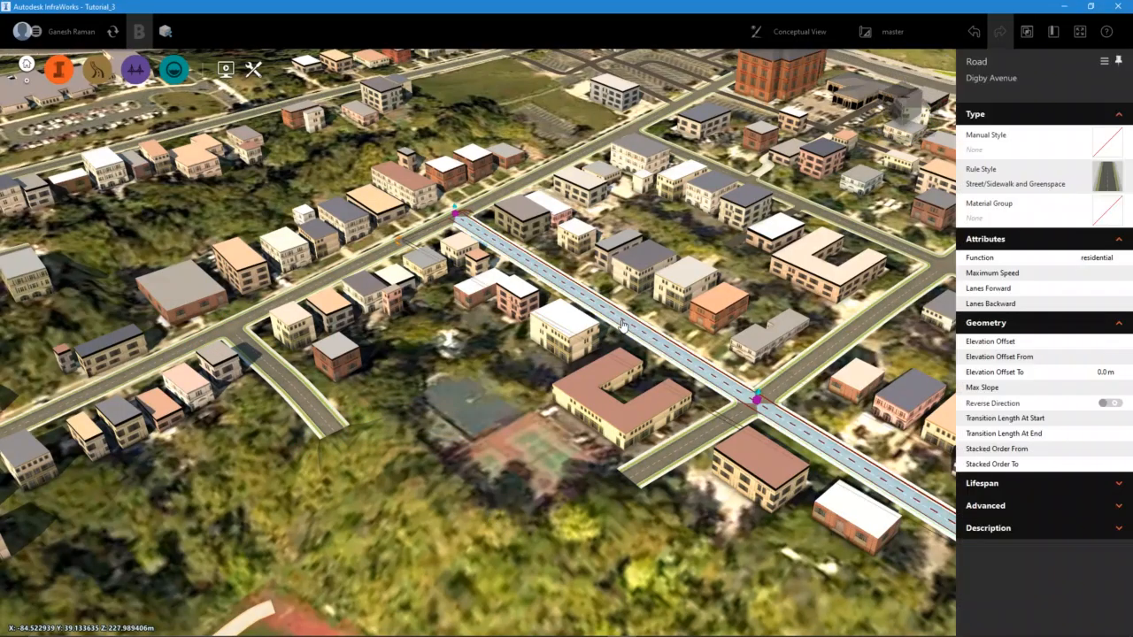
click(693, 450)
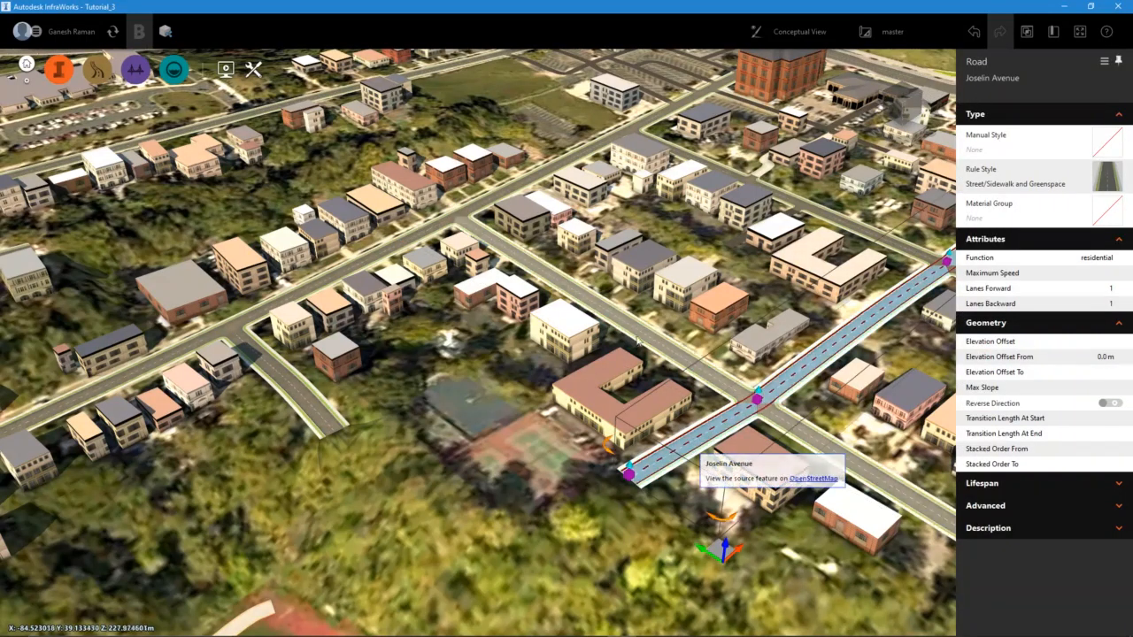
click(413, 245)
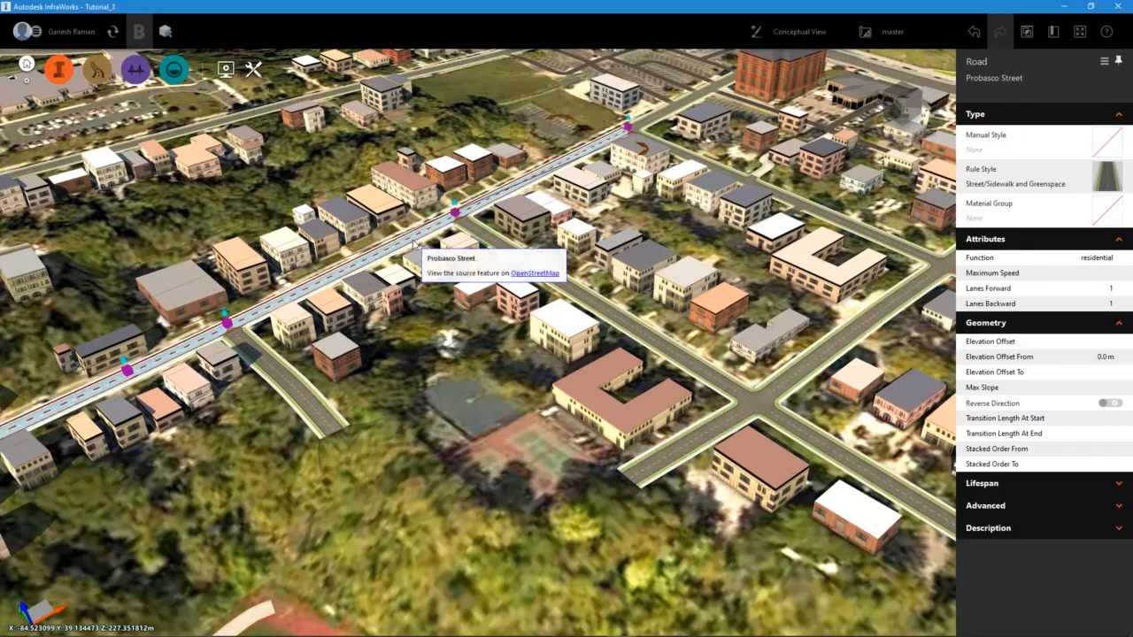
click(679, 445)
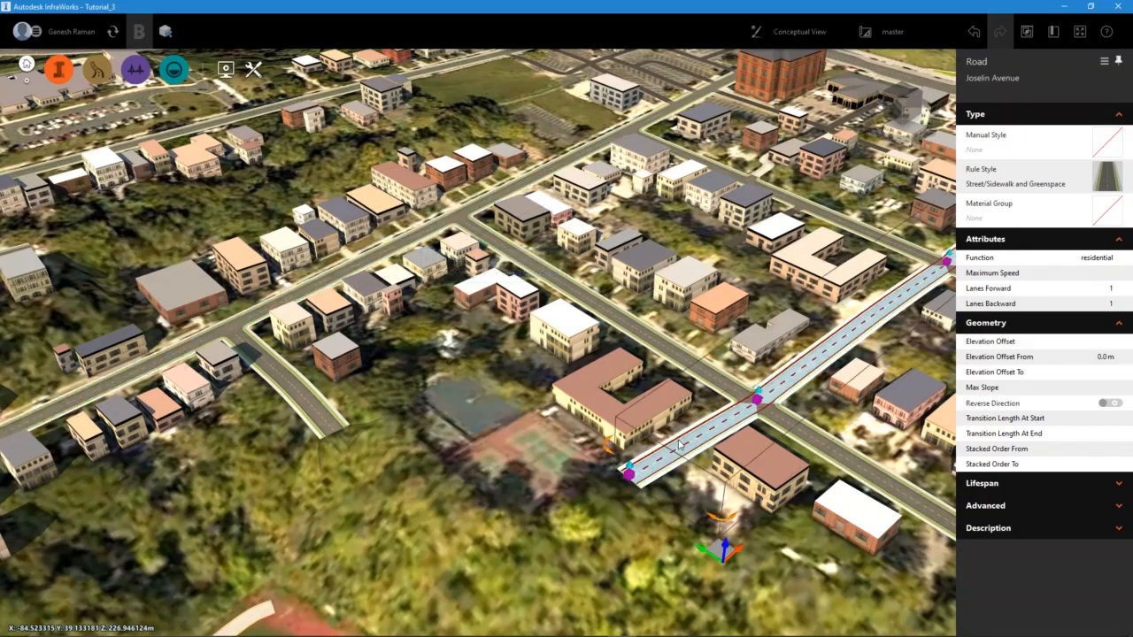
click(639, 327)
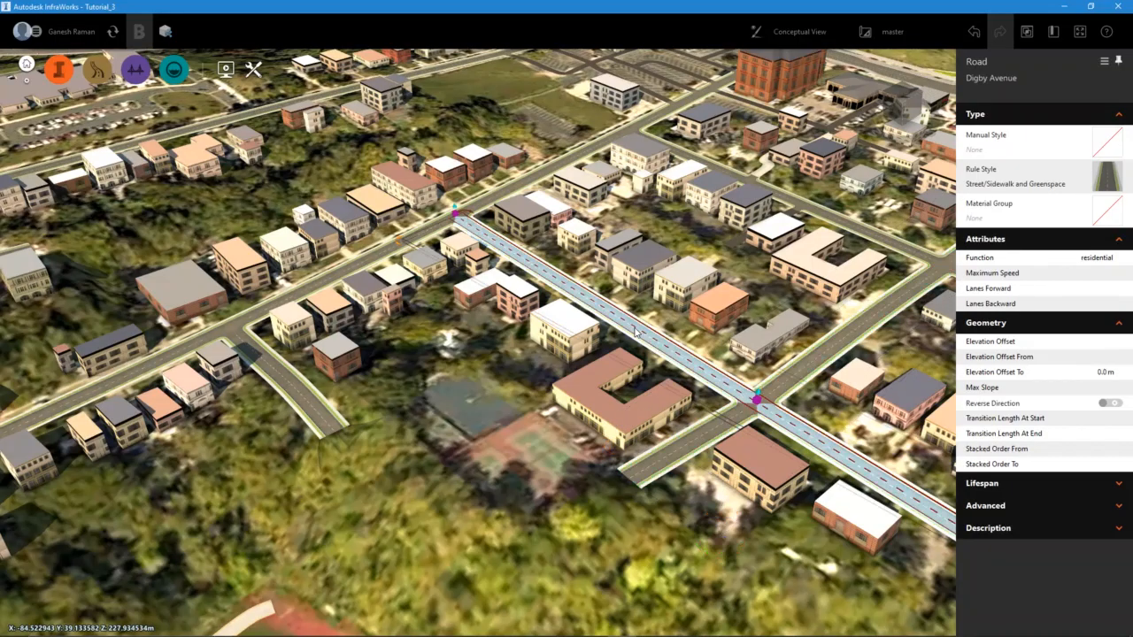
click(320, 405)
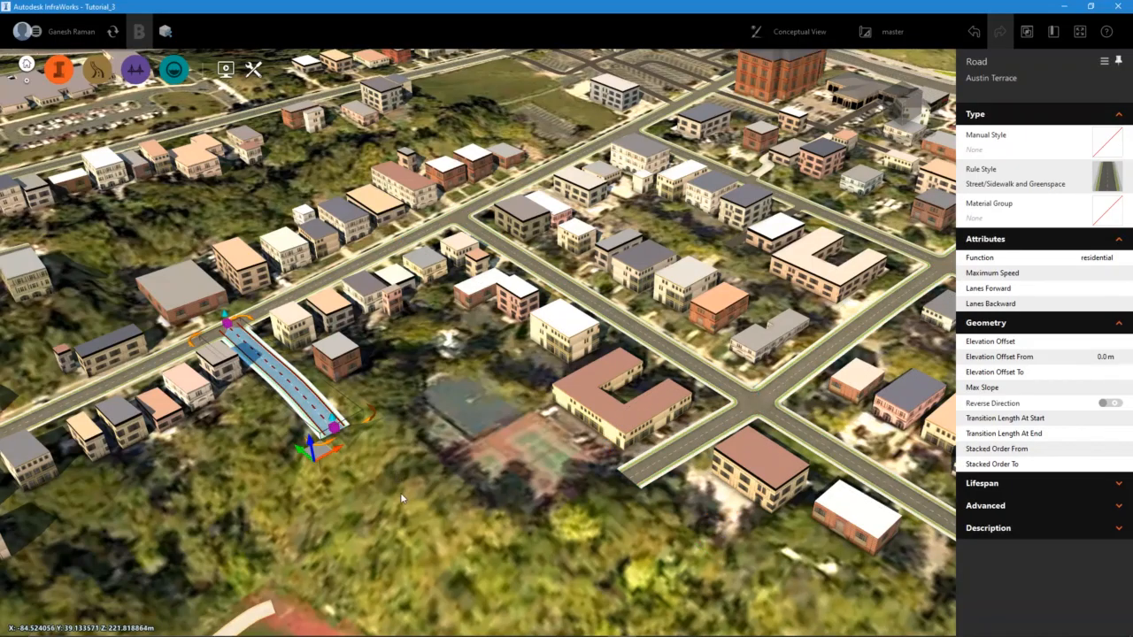
key(Escape)
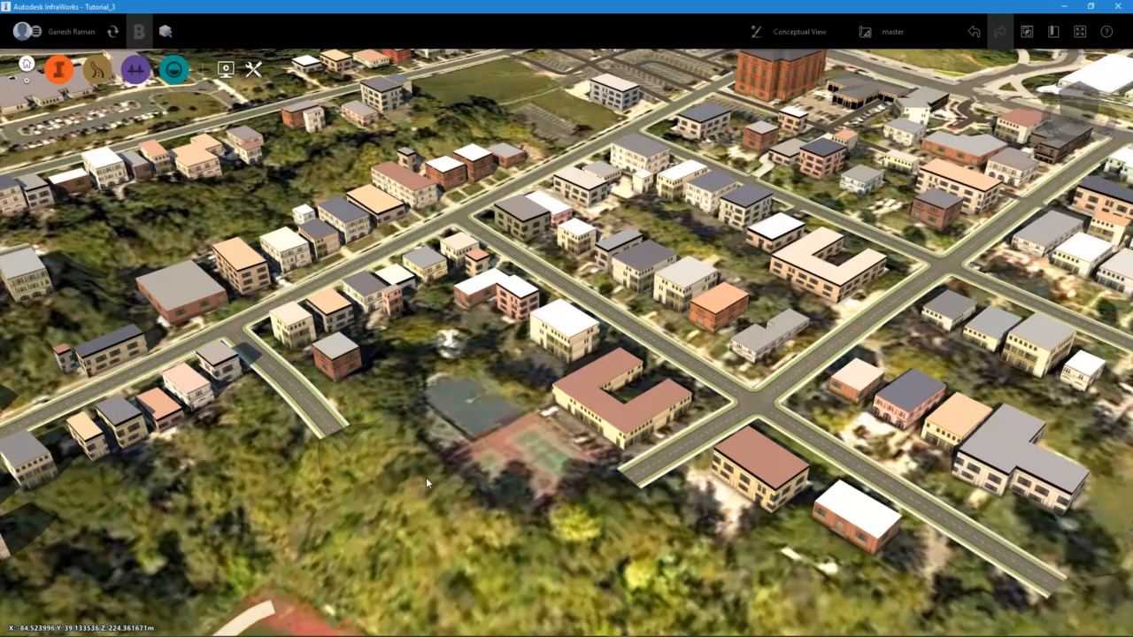
Open the 3D model export settings for the neighbourhood and place the dialog clear of the view's centre
drag(427, 472, 403, 469)
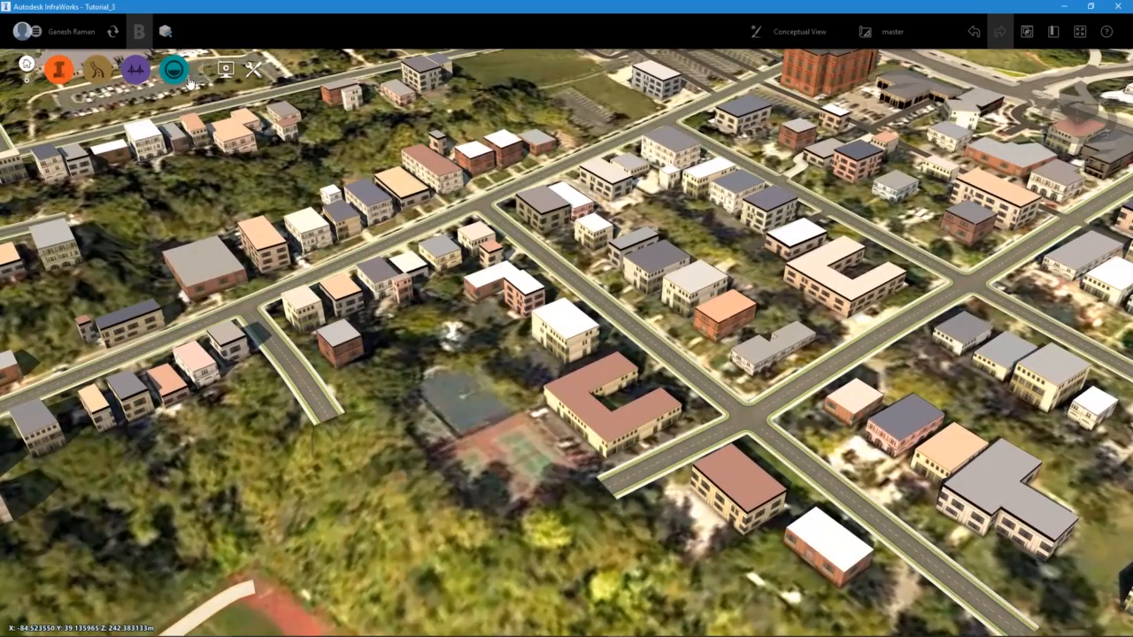
click(256, 77)
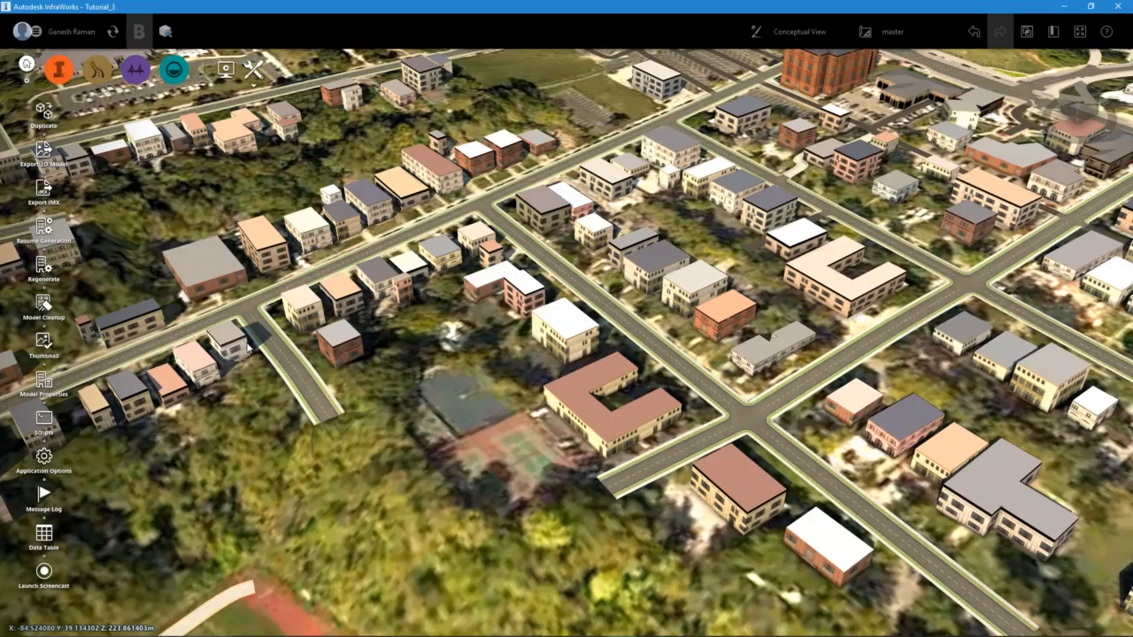
mouse_move(249, 349)
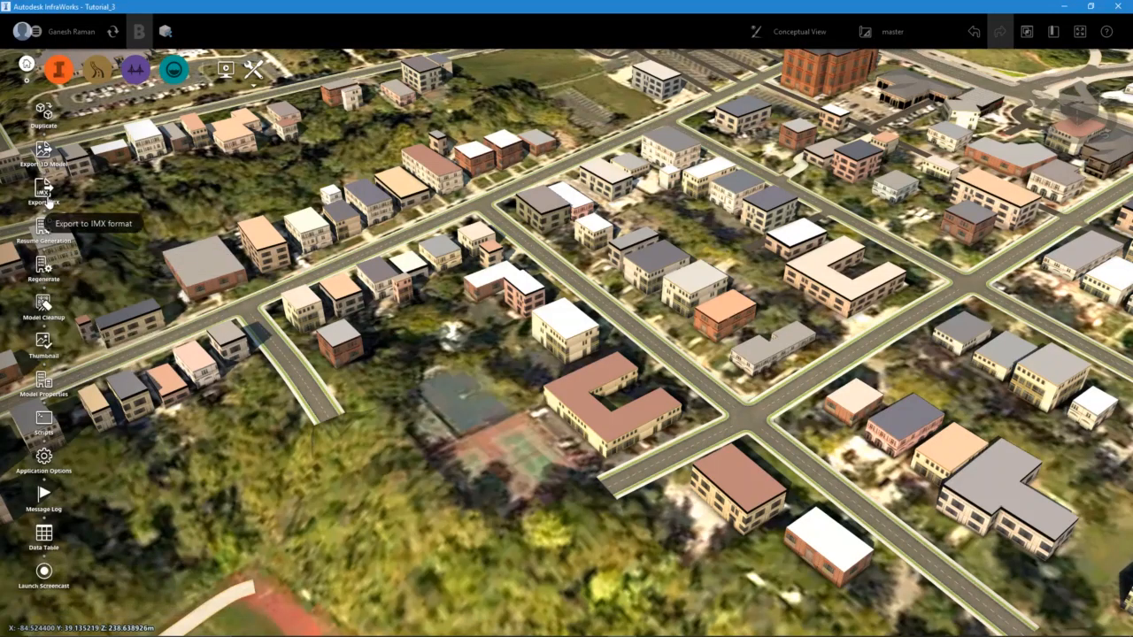
click(44, 152)
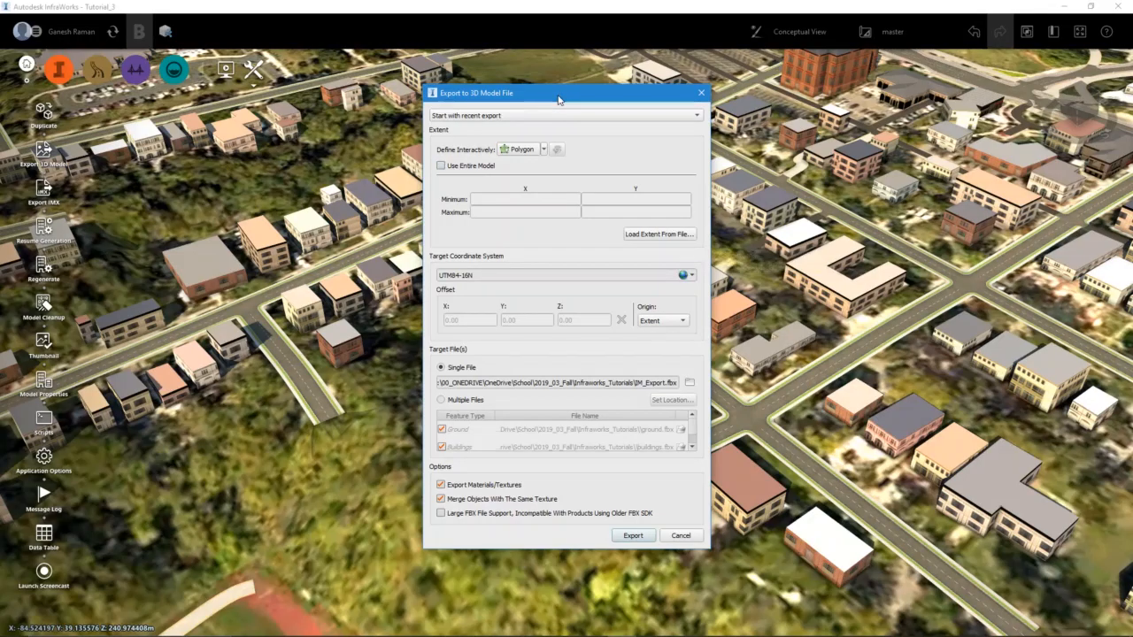
drag(558, 99, 231, 94)
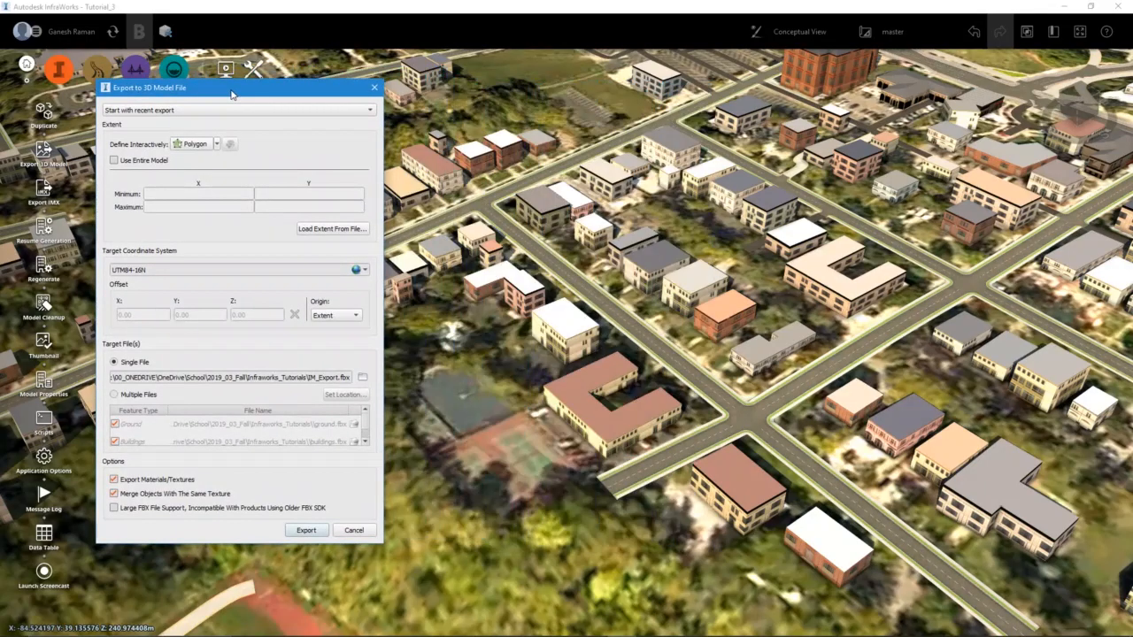
Check the recent exports available as a starting point, keeping the default choice
click(291, 111)
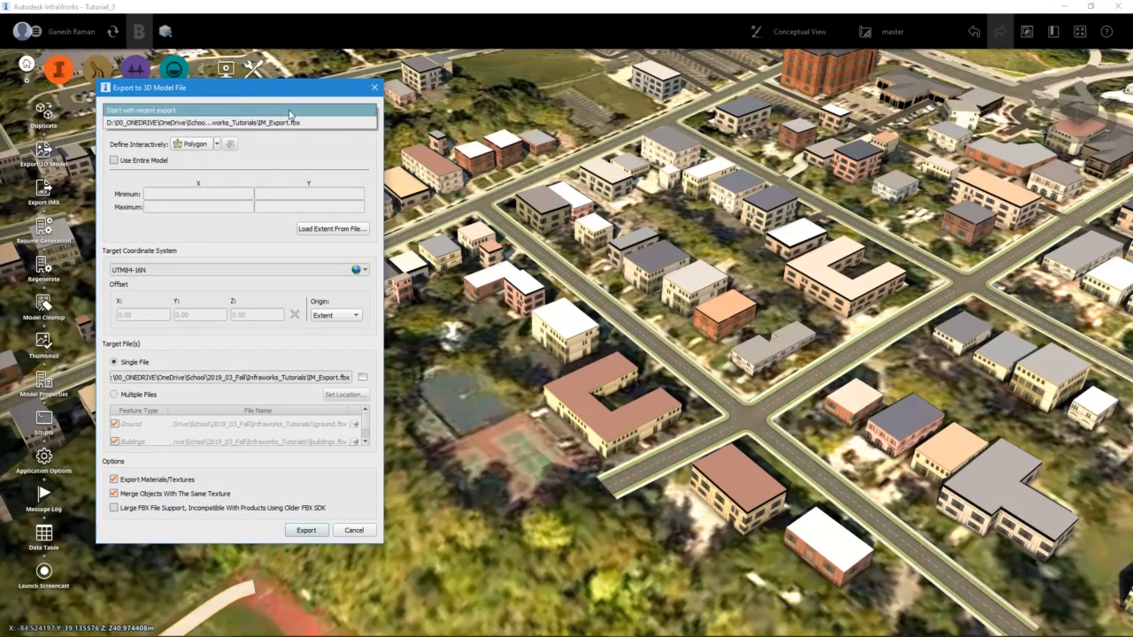
click(288, 112)
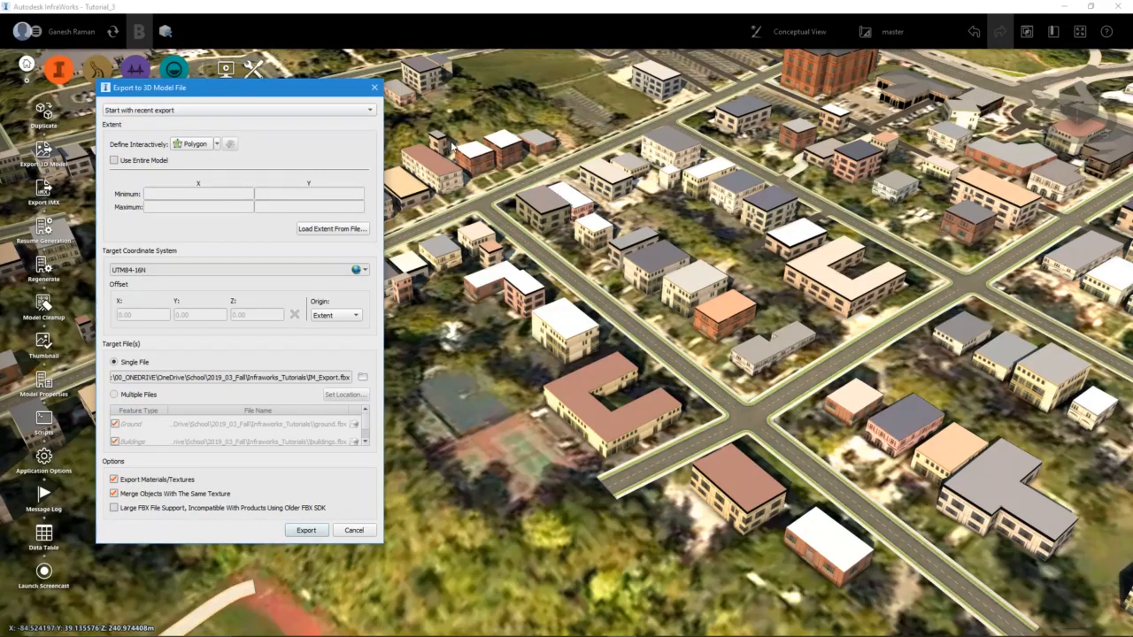
drag(310, 96, 264, 94)
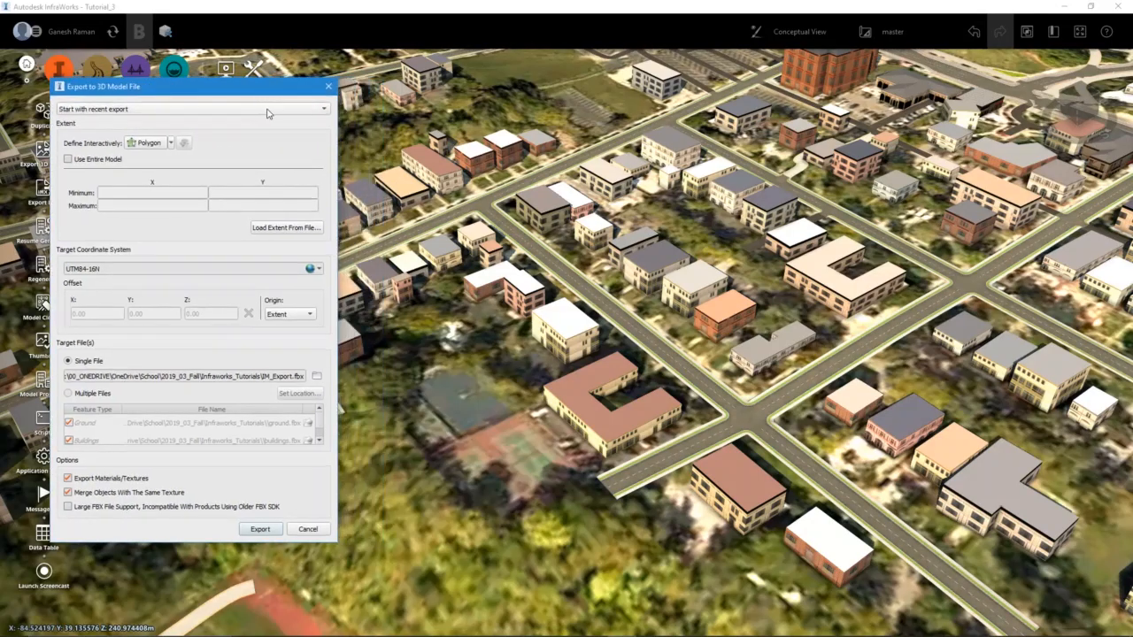
click(268, 109)
click(268, 109)
Try the entire model as the export extent, and switch that option back off
click(104, 162)
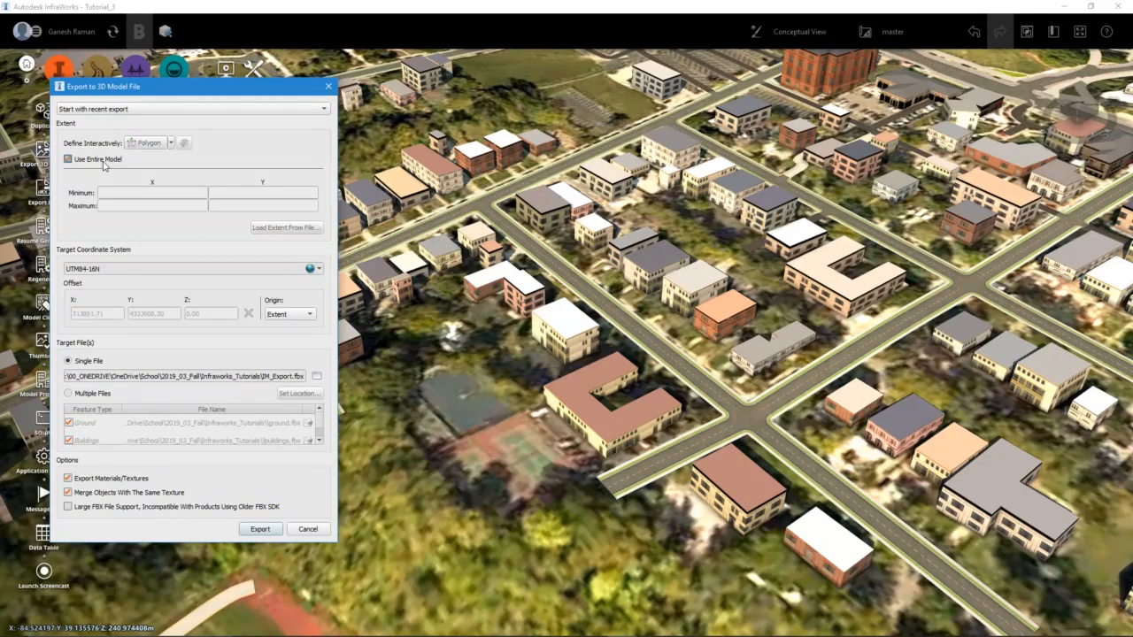
click(104, 161)
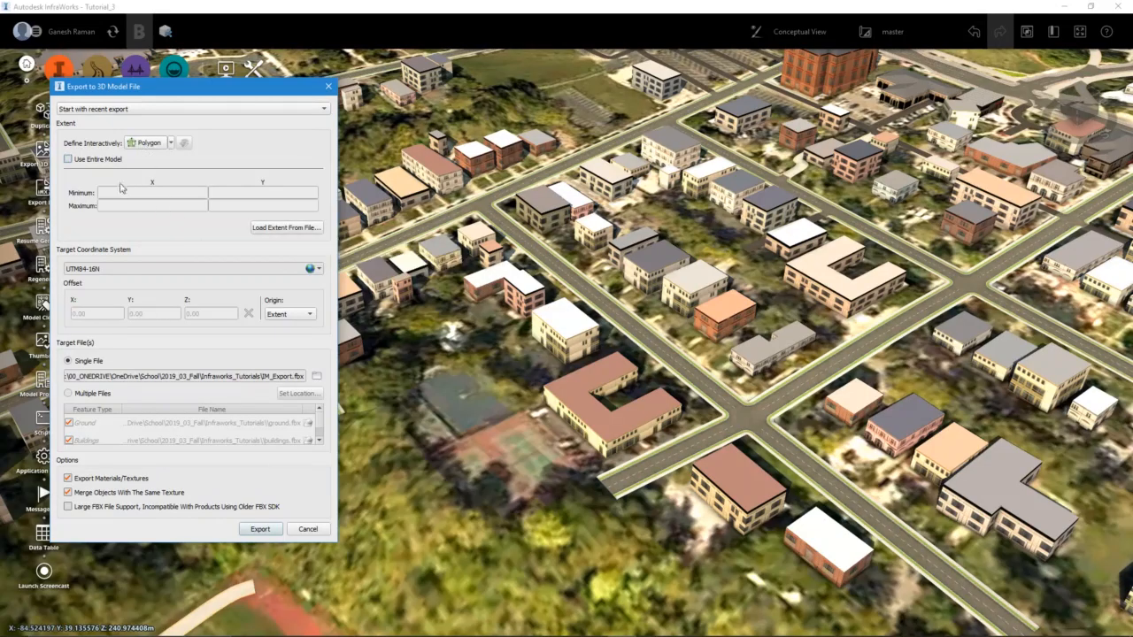
click(103, 163)
click(104, 164)
click(69, 159)
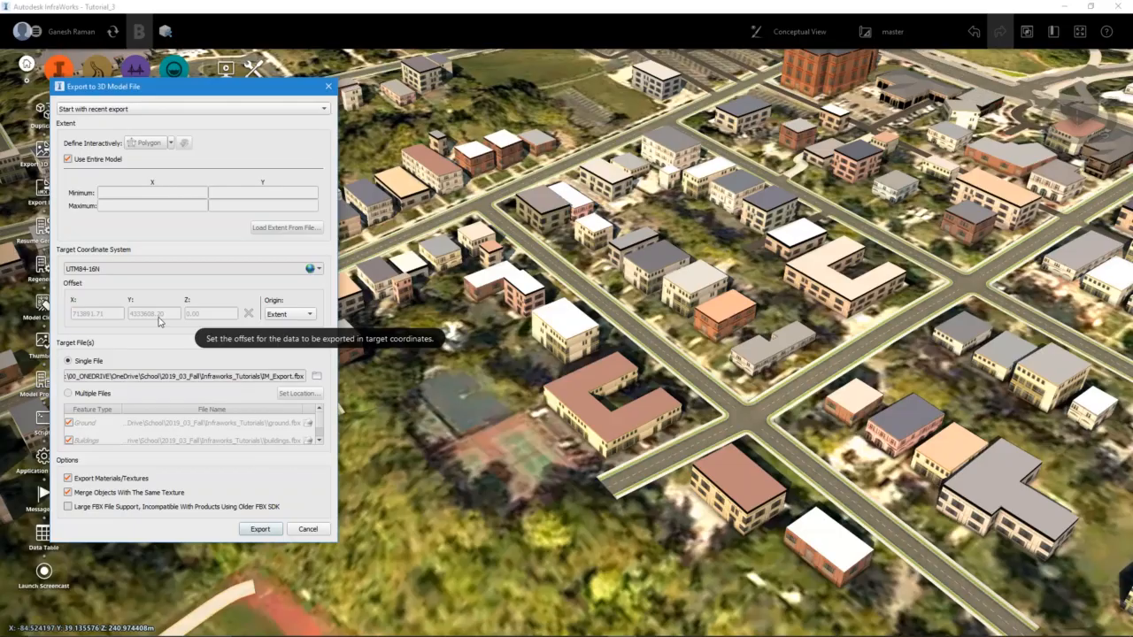
click(68, 159)
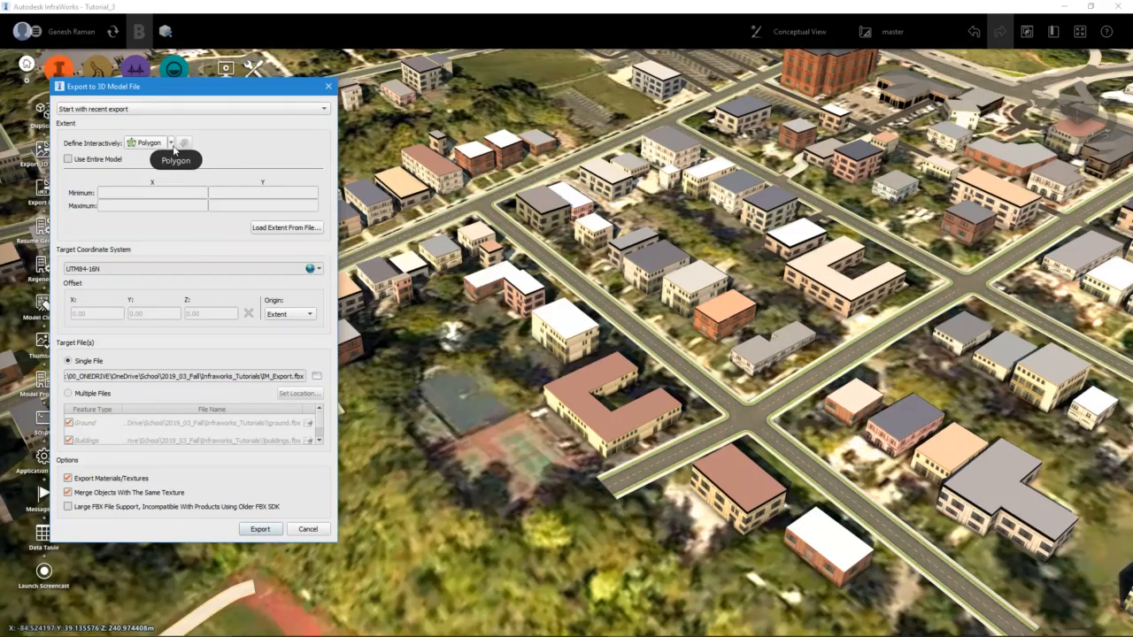
Move the export dialog off the target streets and check the interactive extent methods, keeping Polygon
drag(160, 91, 859, 104)
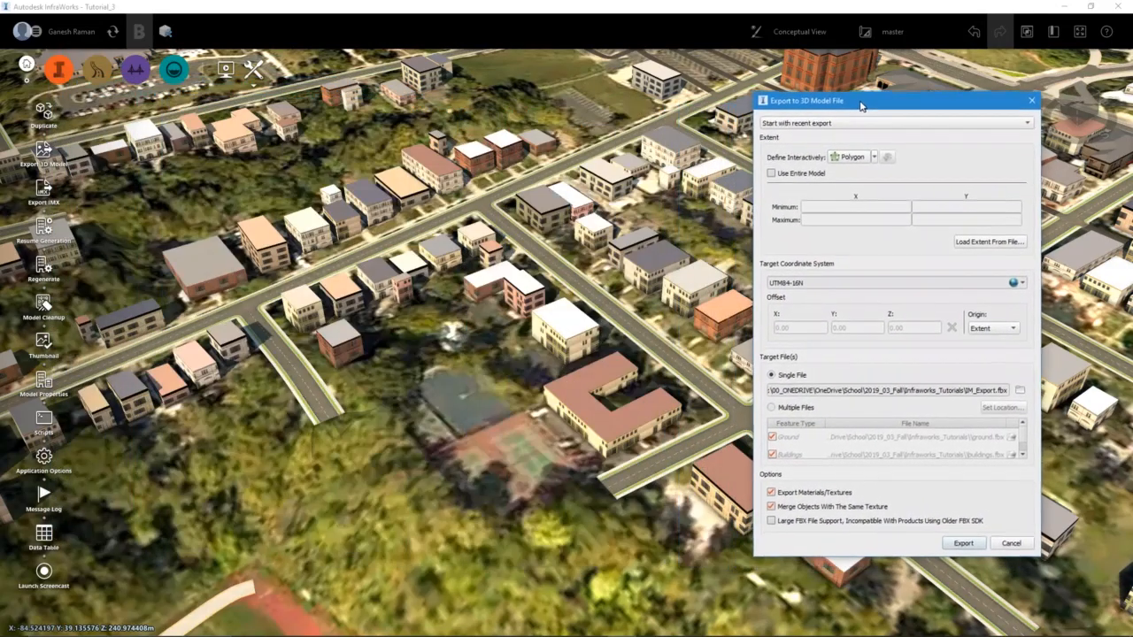
click(871, 156)
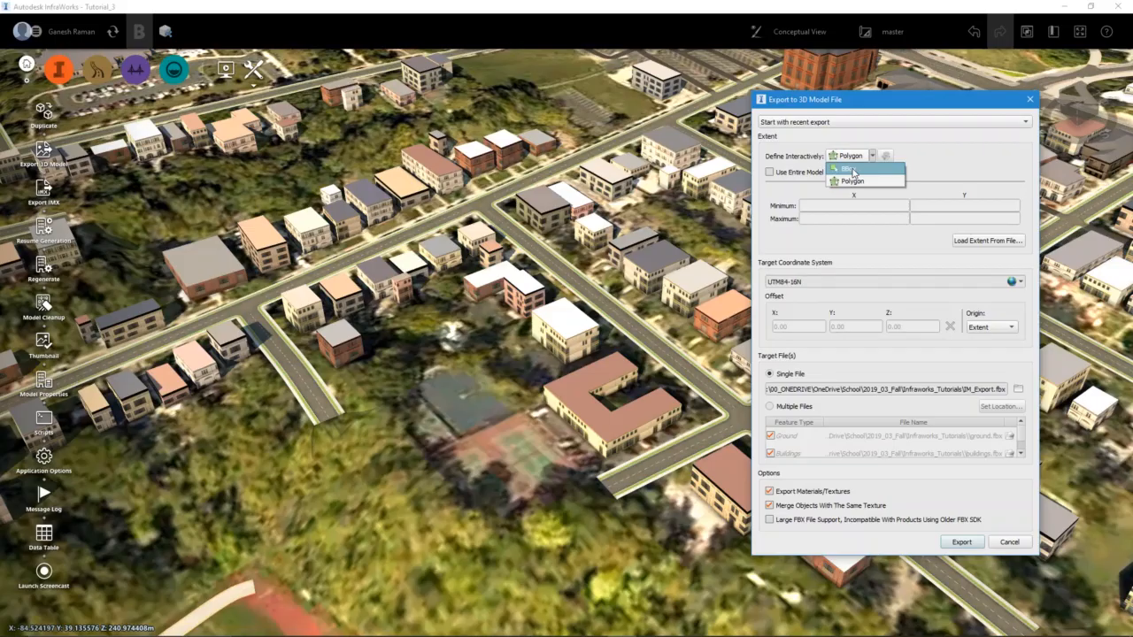
click(873, 156)
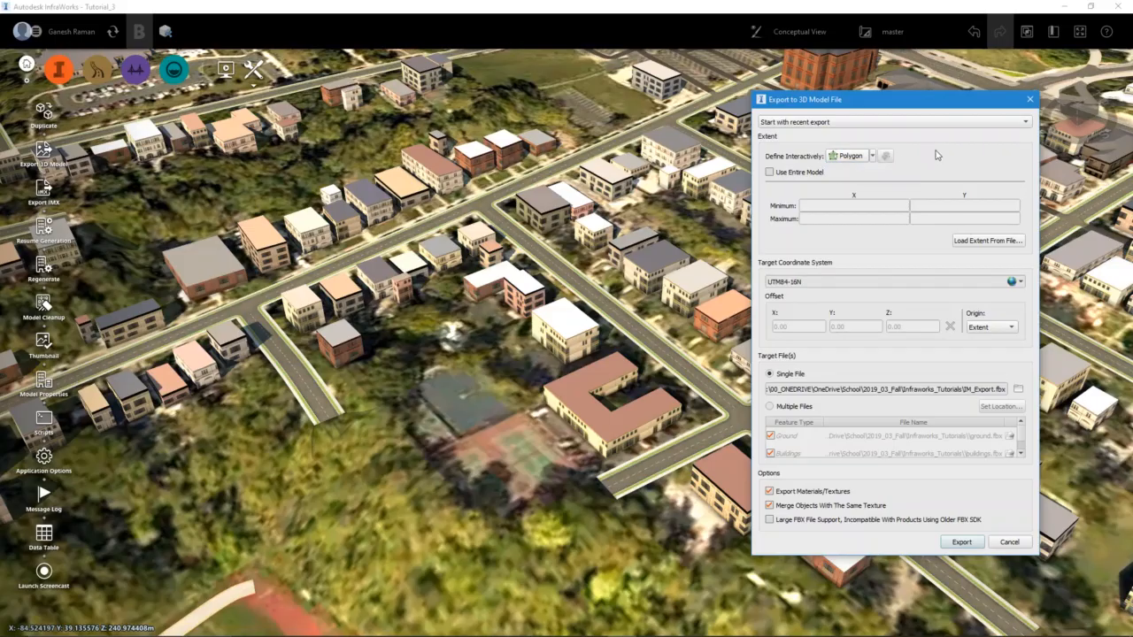
Define the export extent with a BBox around the blocks from the top street down past the tennis courts, viewed from above
click(872, 156)
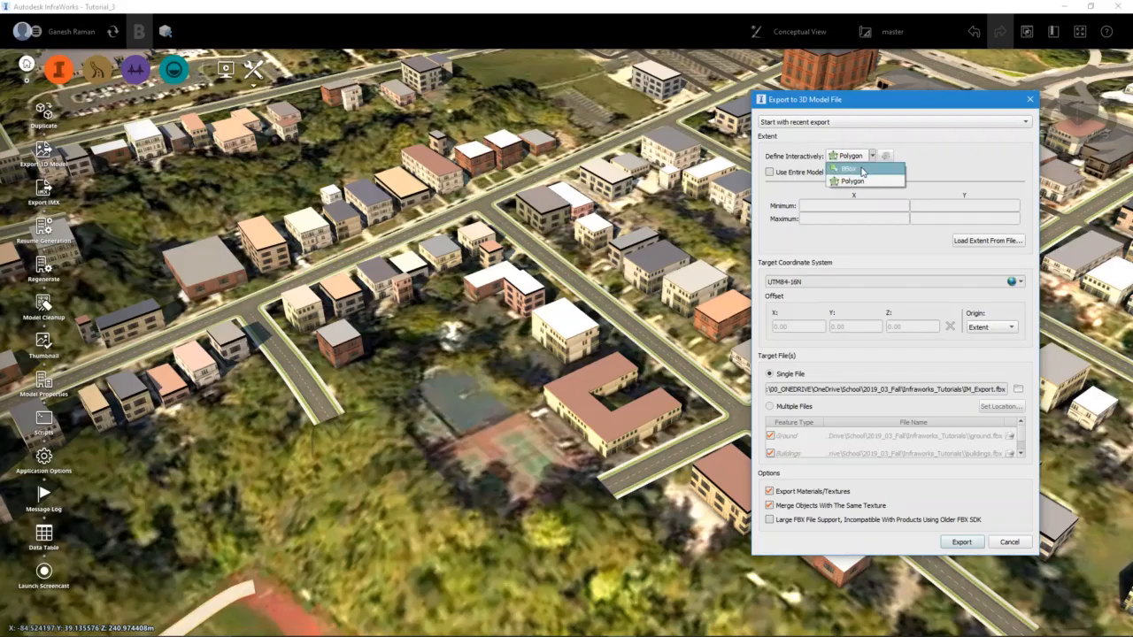
click(862, 169)
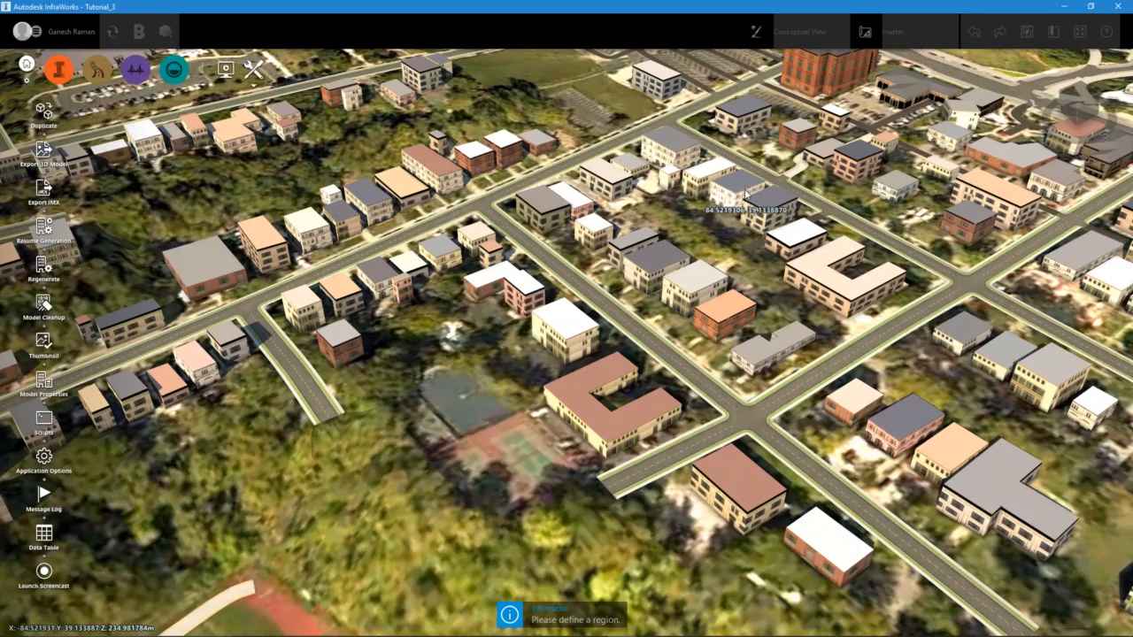
middle_drag(633, 223, 659, 209)
drag(660, 209, 508, 369)
scroll(580, 251, down, 3)
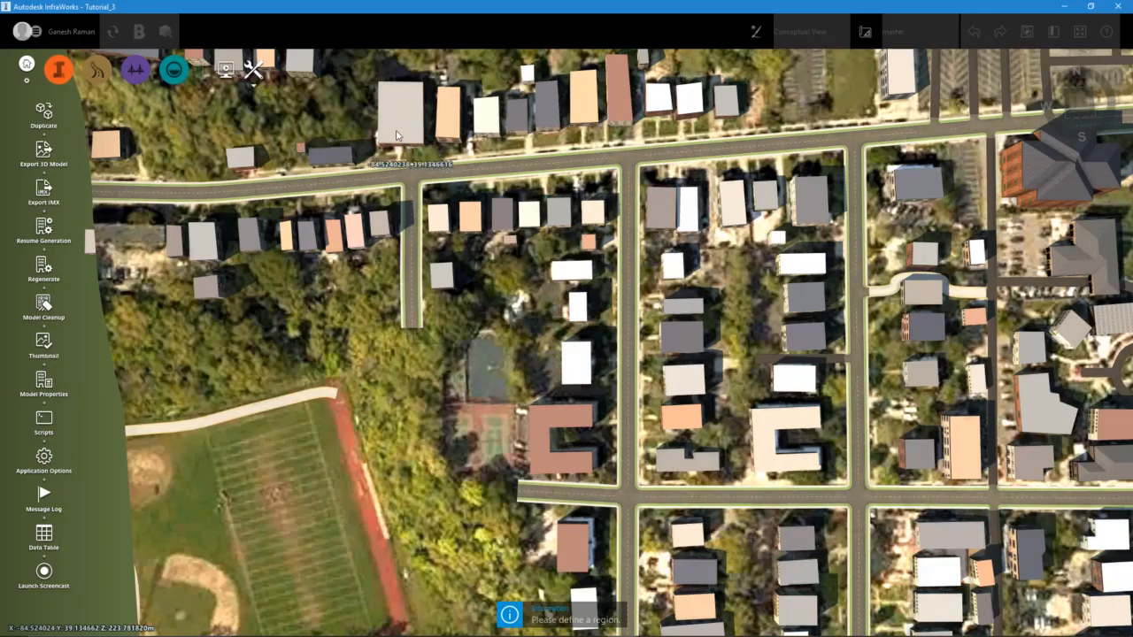
click(335, 108)
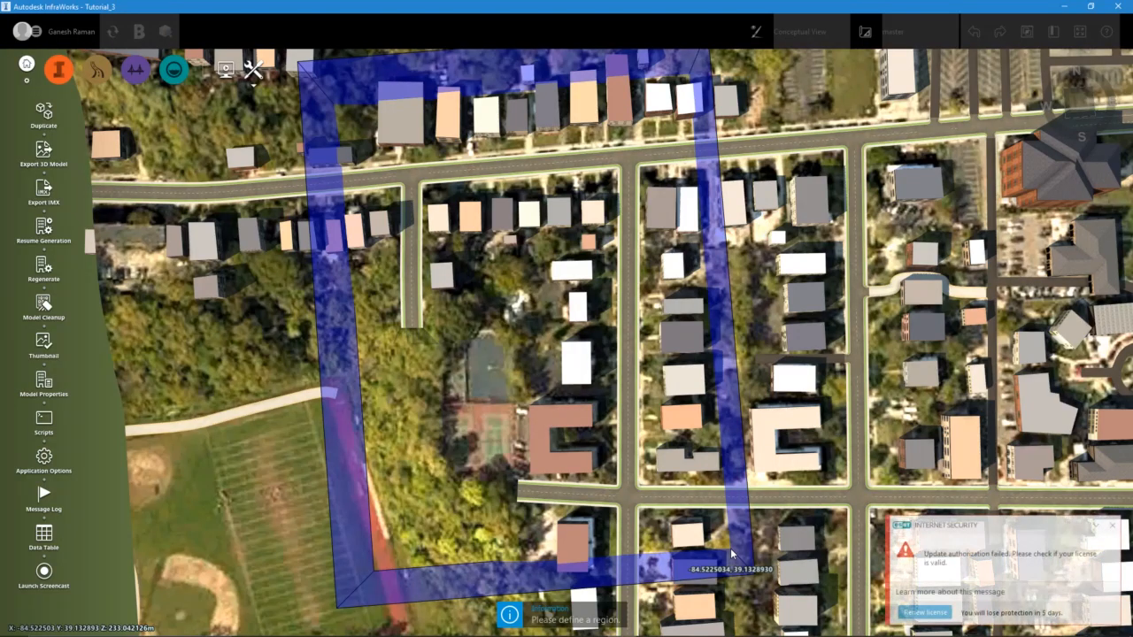
click(731, 554)
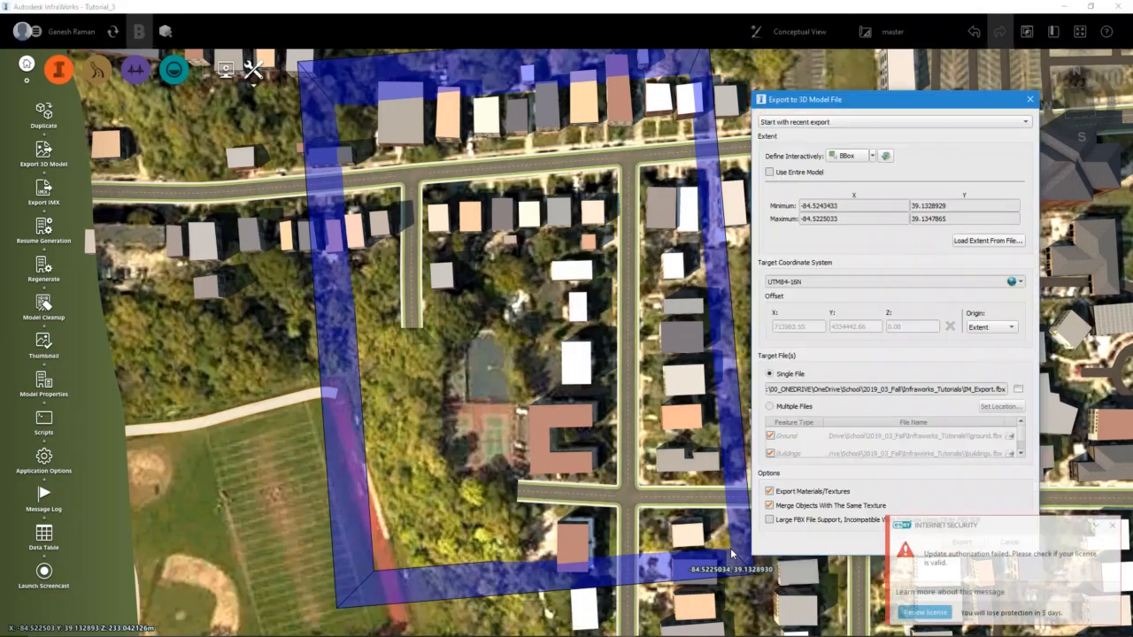
Move the export dialog clear of the drawn extent, browse the target coordinate systems and keep UTM84-16N from the recently used ones
drag(894, 100, 856, 67)
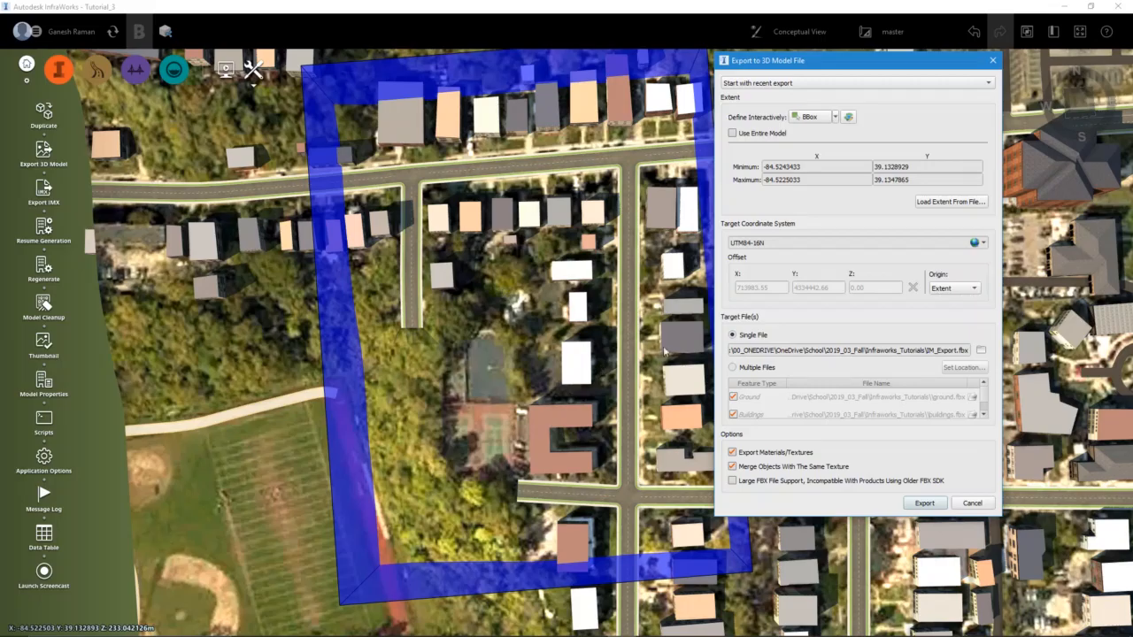
click(980, 244)
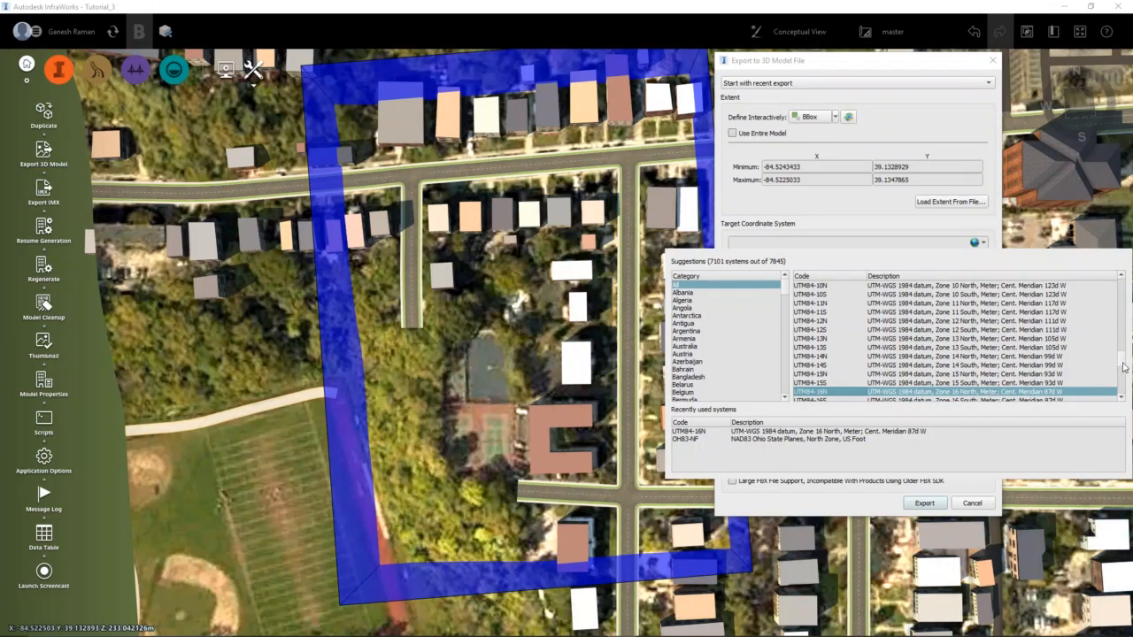
drag(1122, 368, 1116, 345)
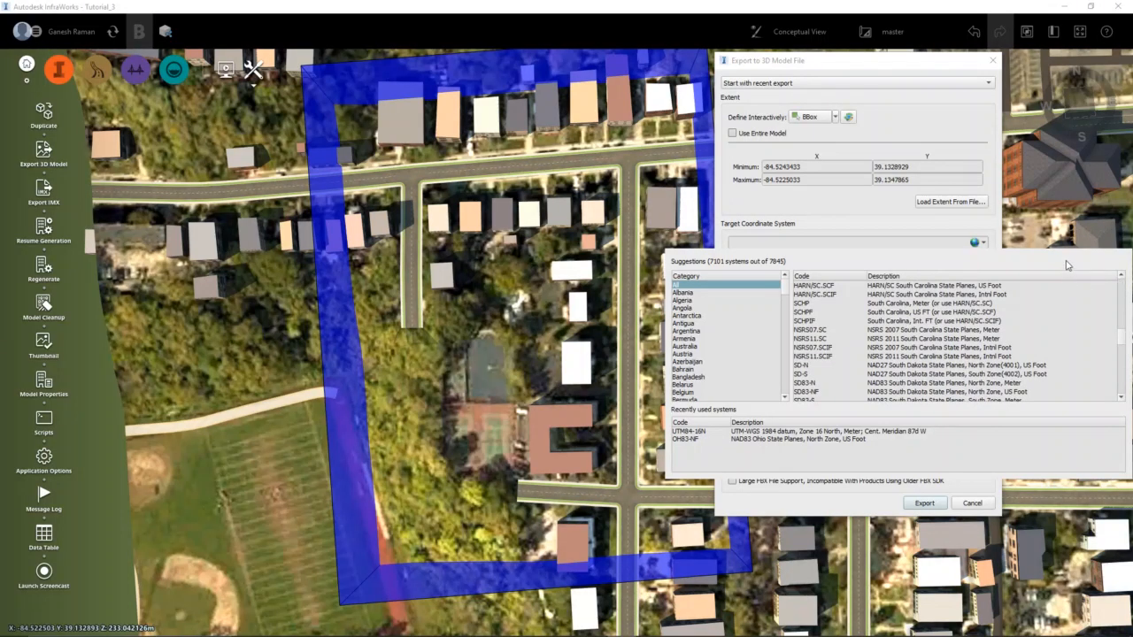
click(1043, 432)
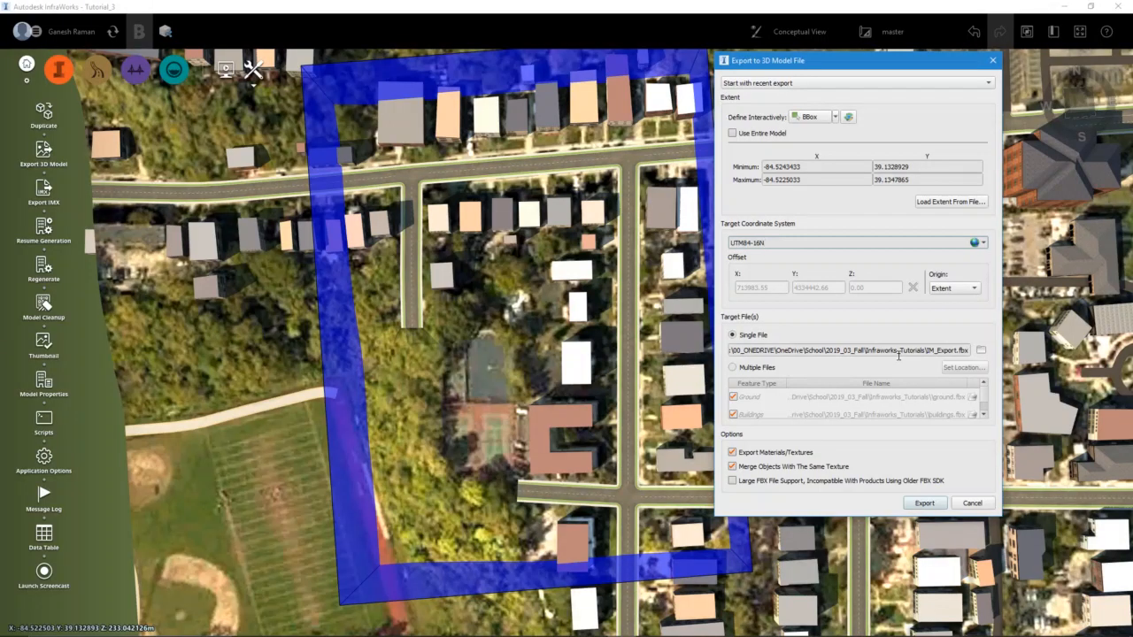
Check the save location of the single target file IM_Export.fbx in the Infraworks_Tutorials folder, without changing it
click(981, 350)
drag(952, 79, 320, 120)
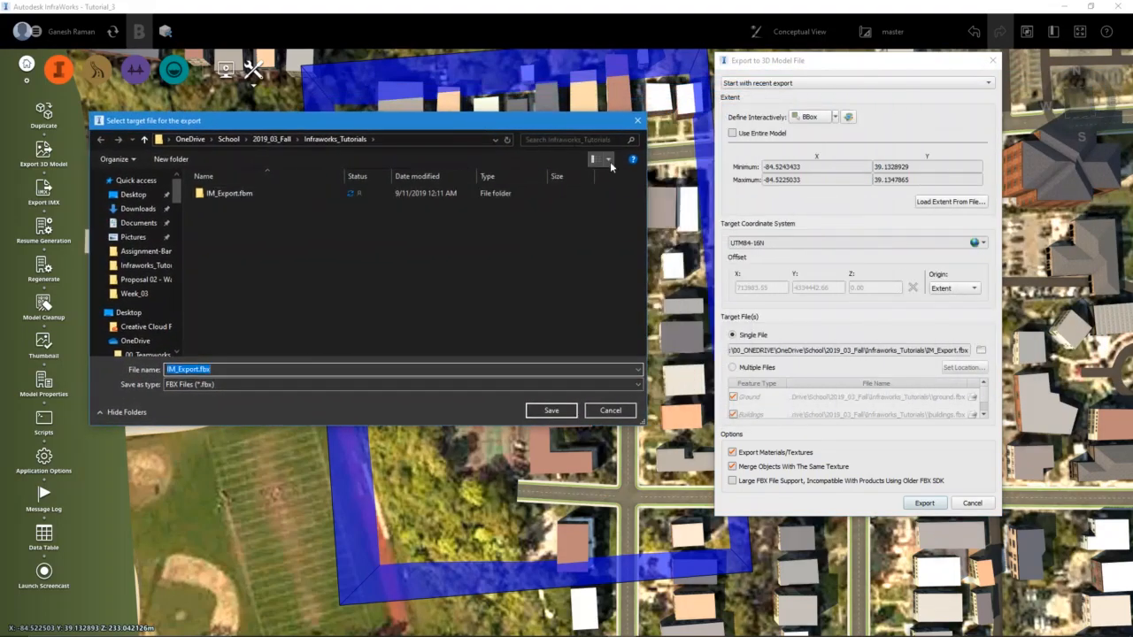
click(638, 121)
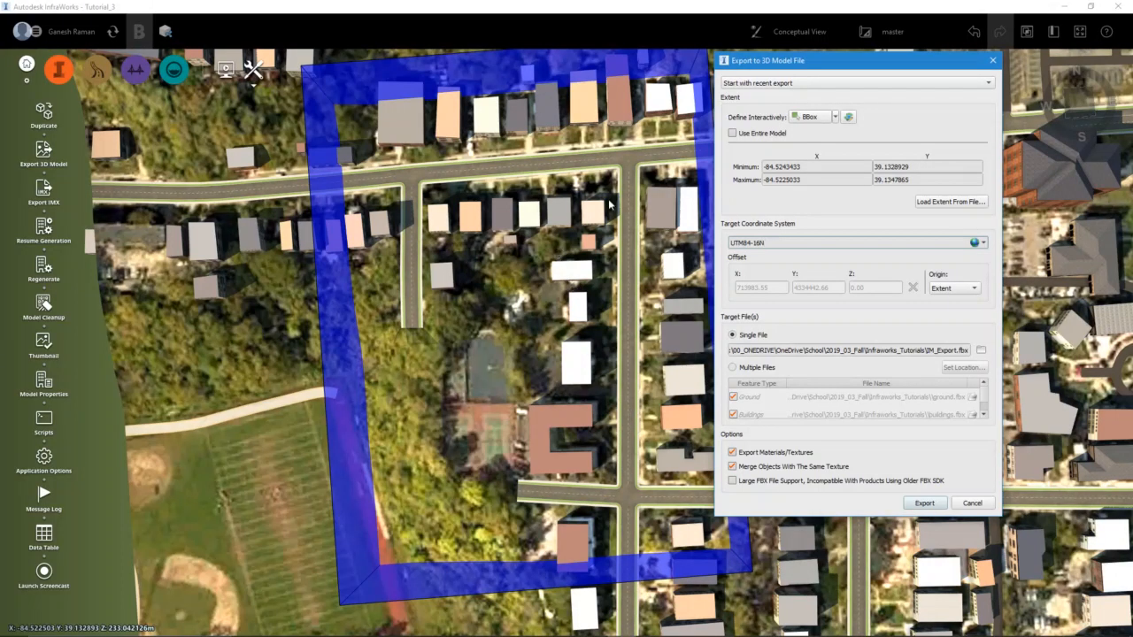
Try the multiple files target, enlarging the dialog and toggling the Buildings and Ground feature types
click(732, 368)
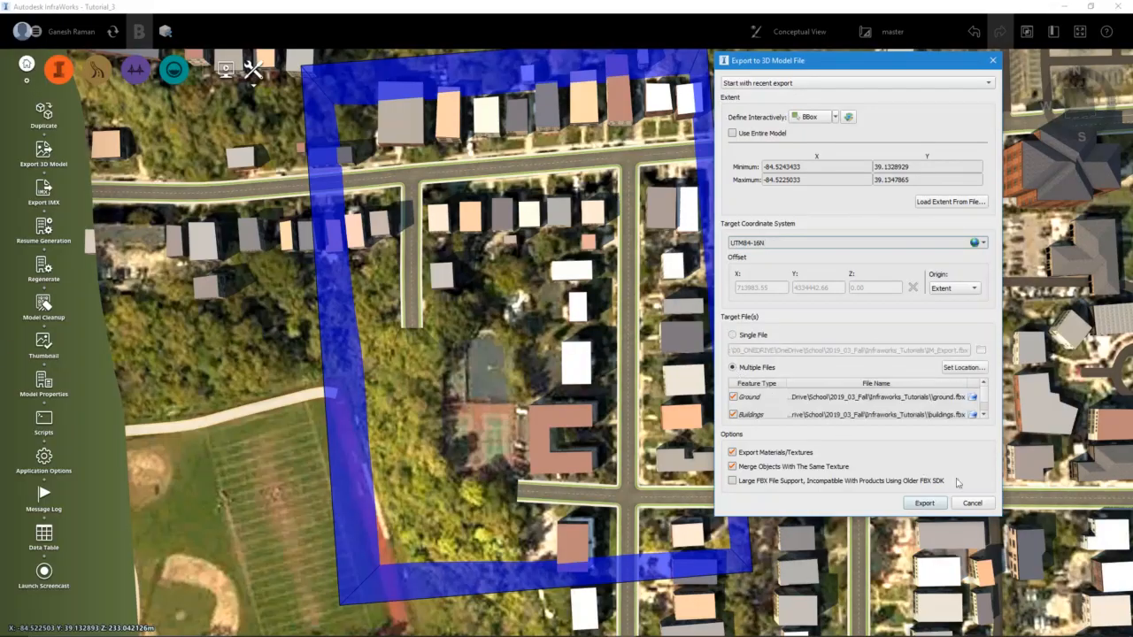
drag(998, 515, 998, 599)
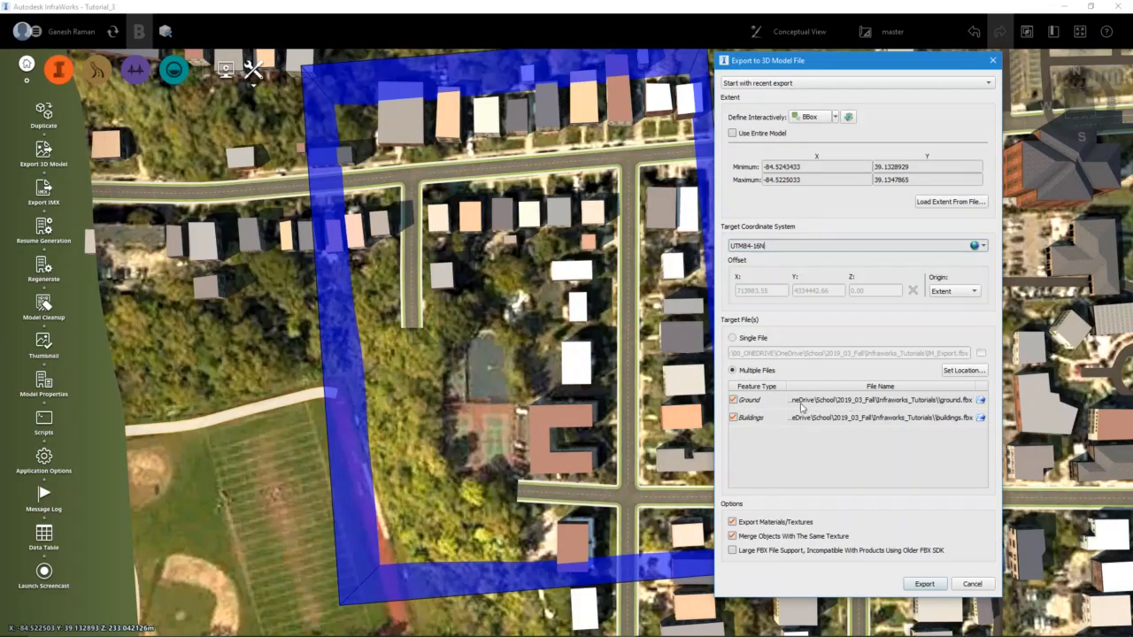
click(734, 420)
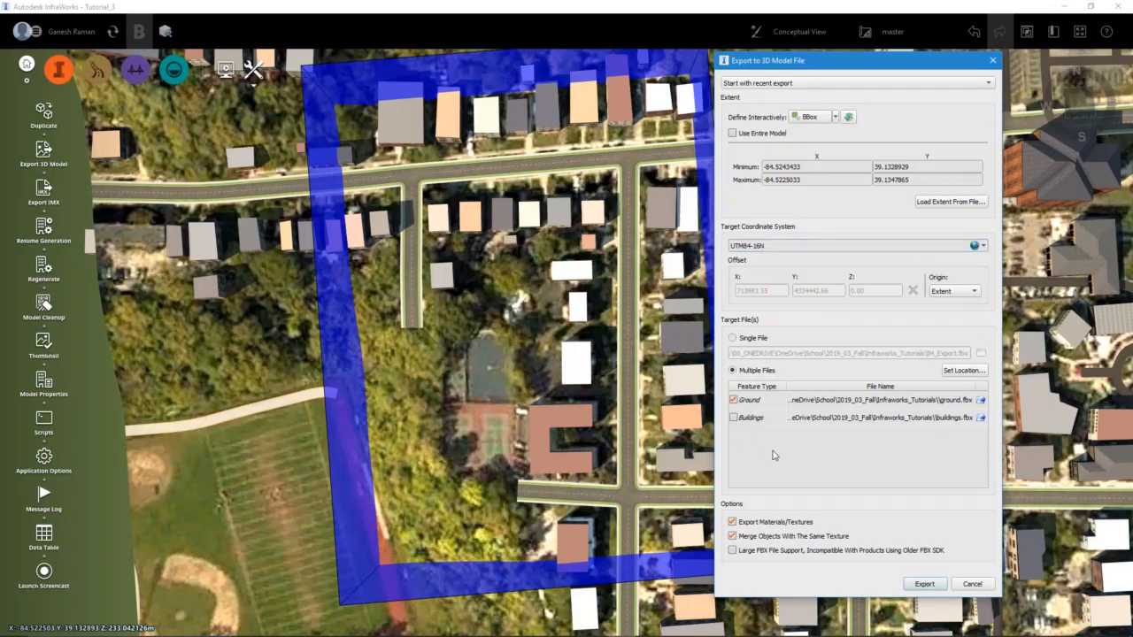
click(733, 401)
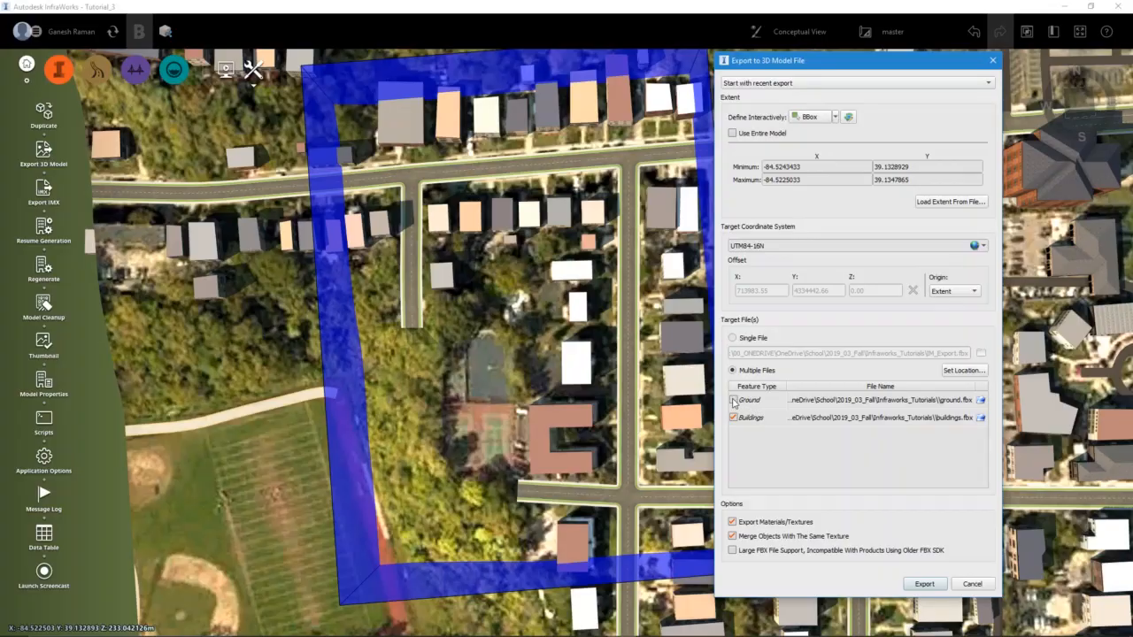
Set the target back to a single file and export the selected extent as IM_Export.fbx
click(732, 338)
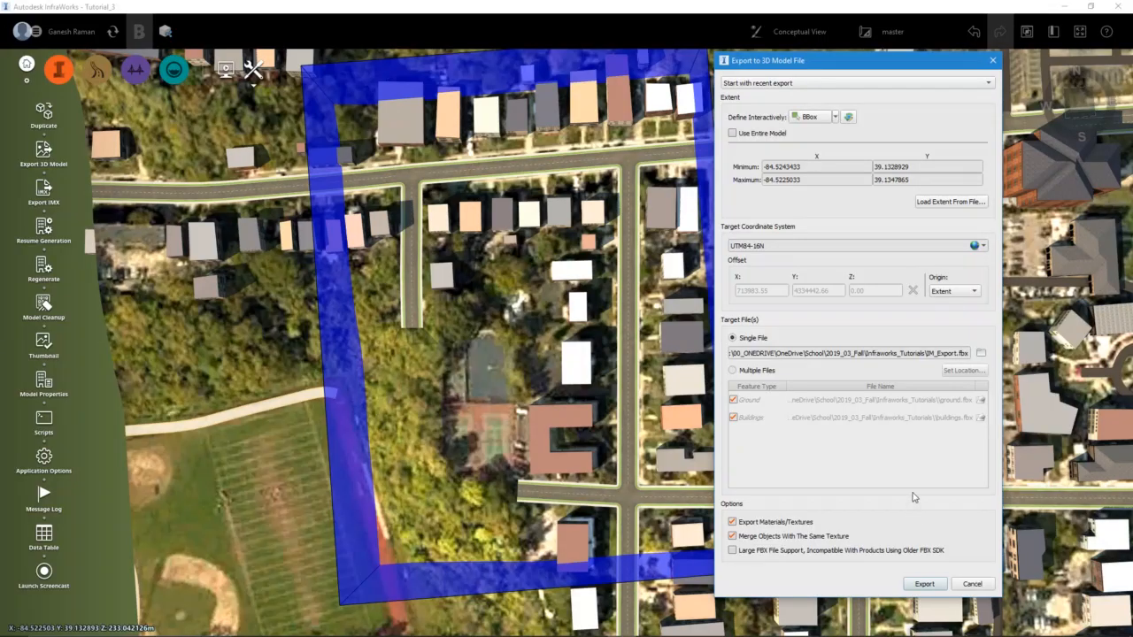
click(923, 584)
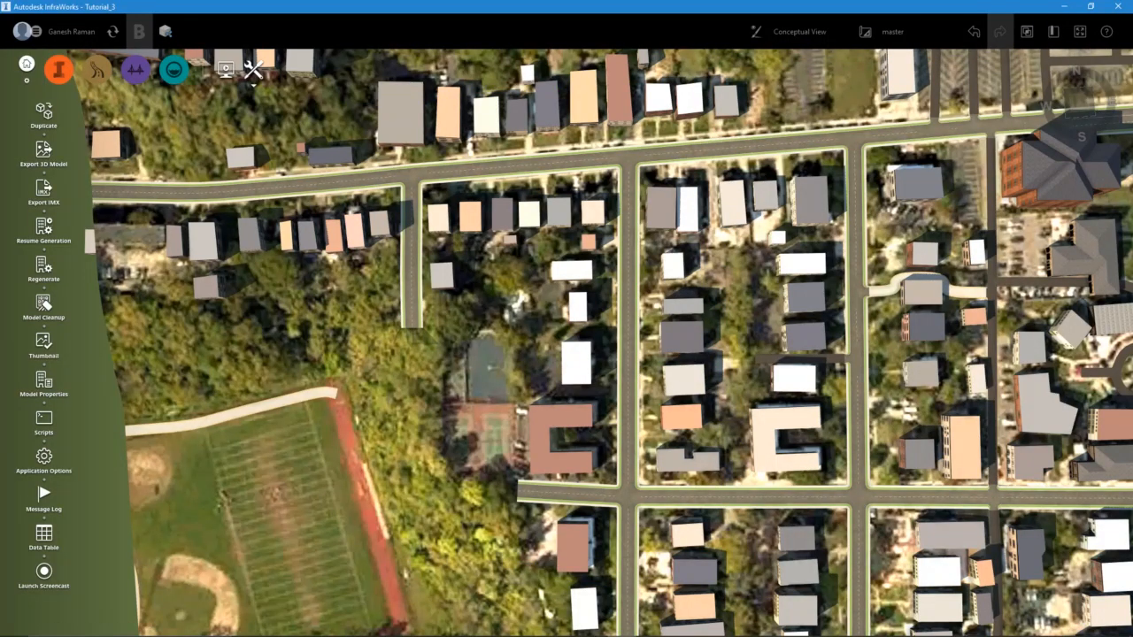
Switch to File Explorer and inspect the exported IM_Export.fbx and IM_Export.pos files in the Infraworks_Tutorials folder
click(333, 636)
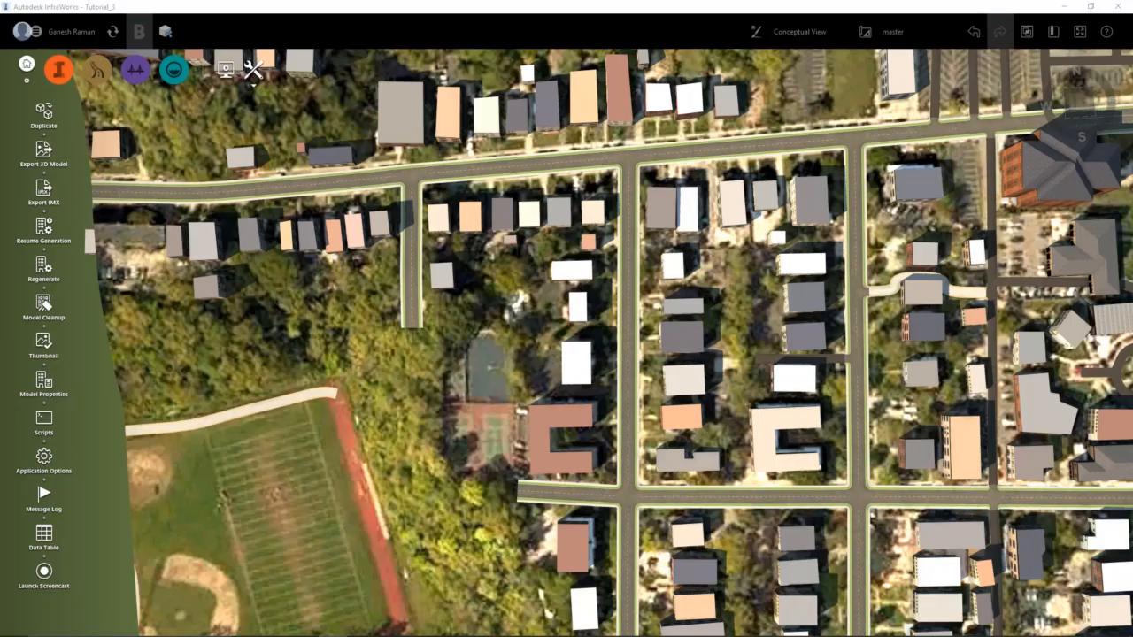
drag(0, 97, 565, 3)
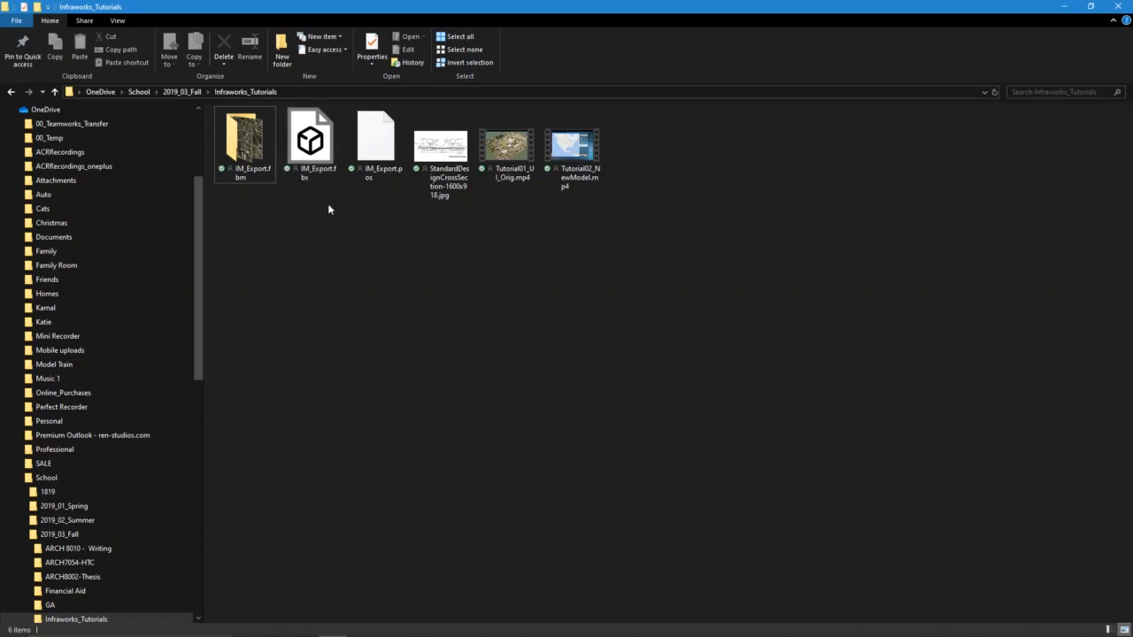
click(312, 168)
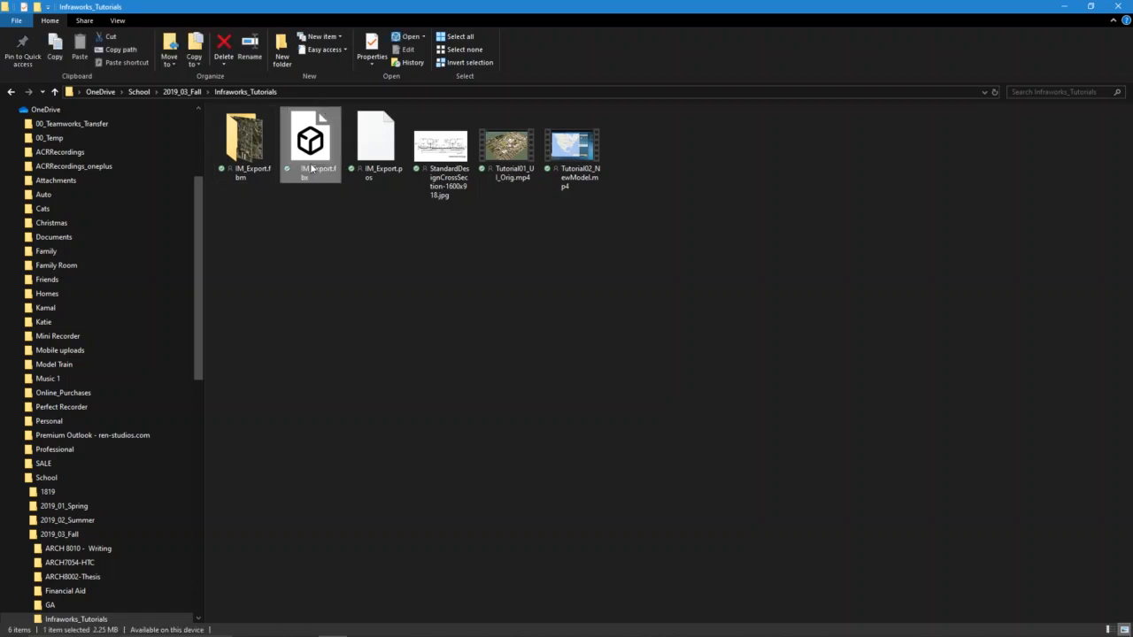
click(379, 165)
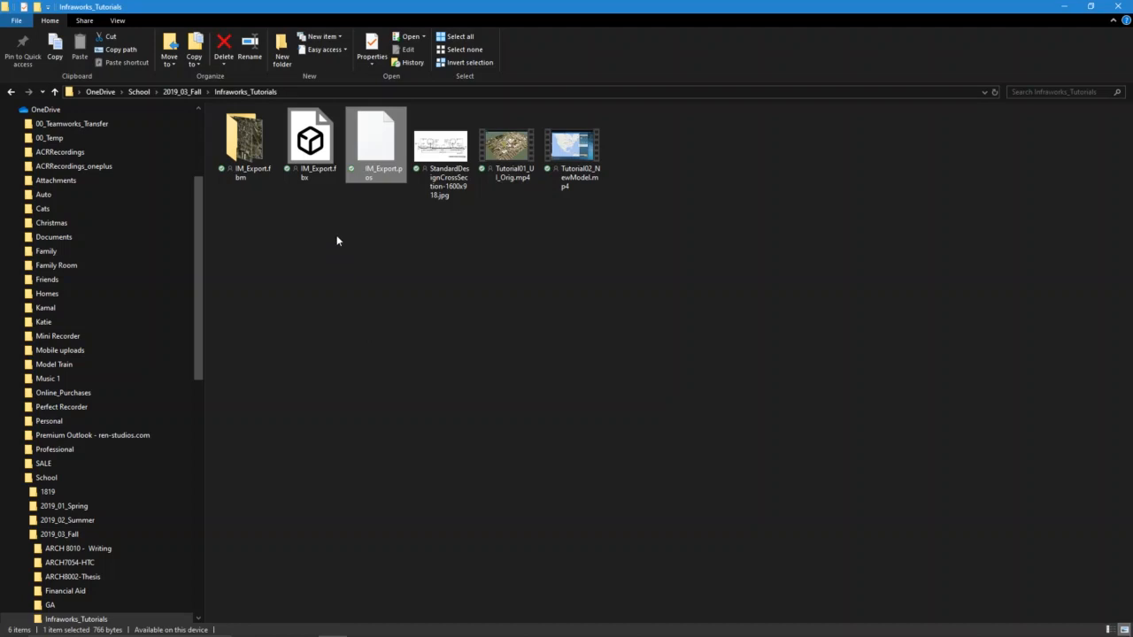
Launch 3ds Max 2020 - English
mouse_move(133, 632)
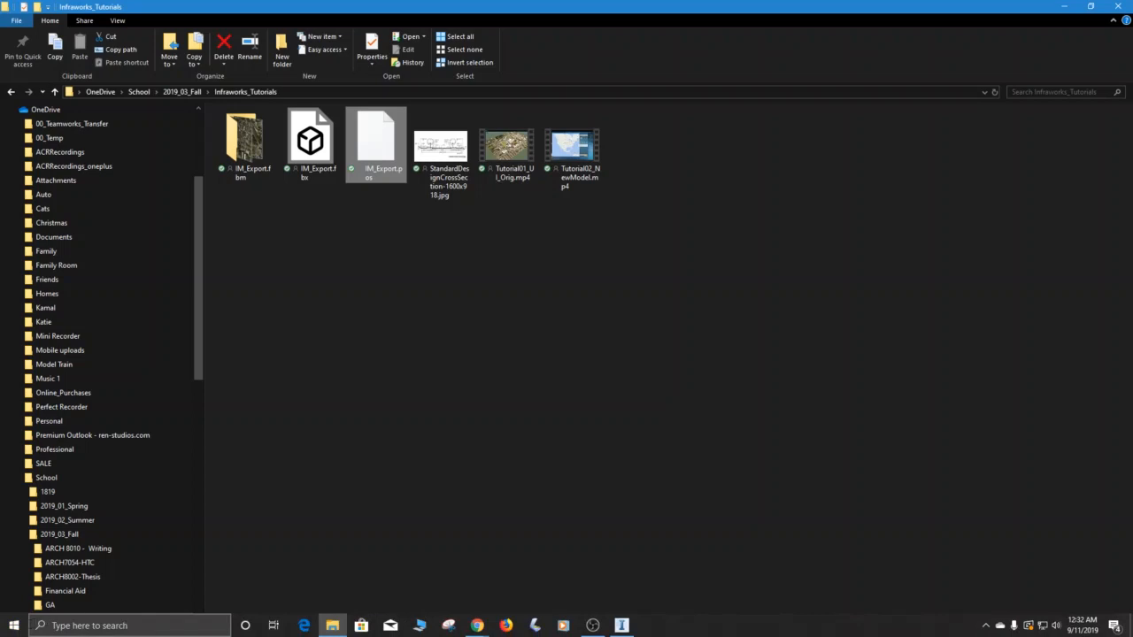
click(16, 626)
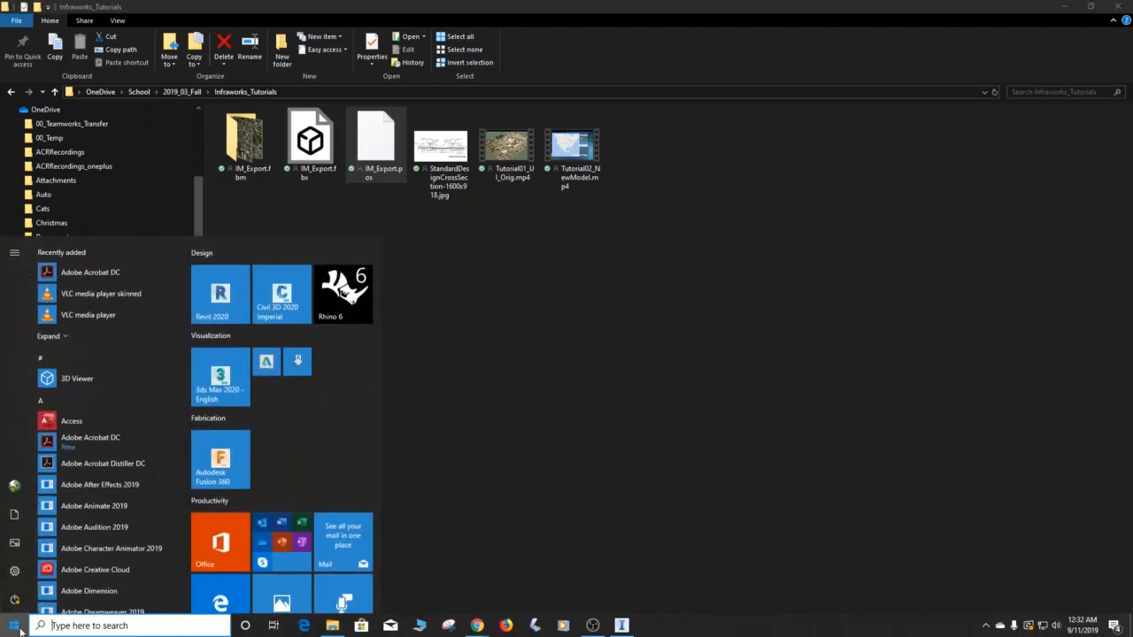
click(221, 376)
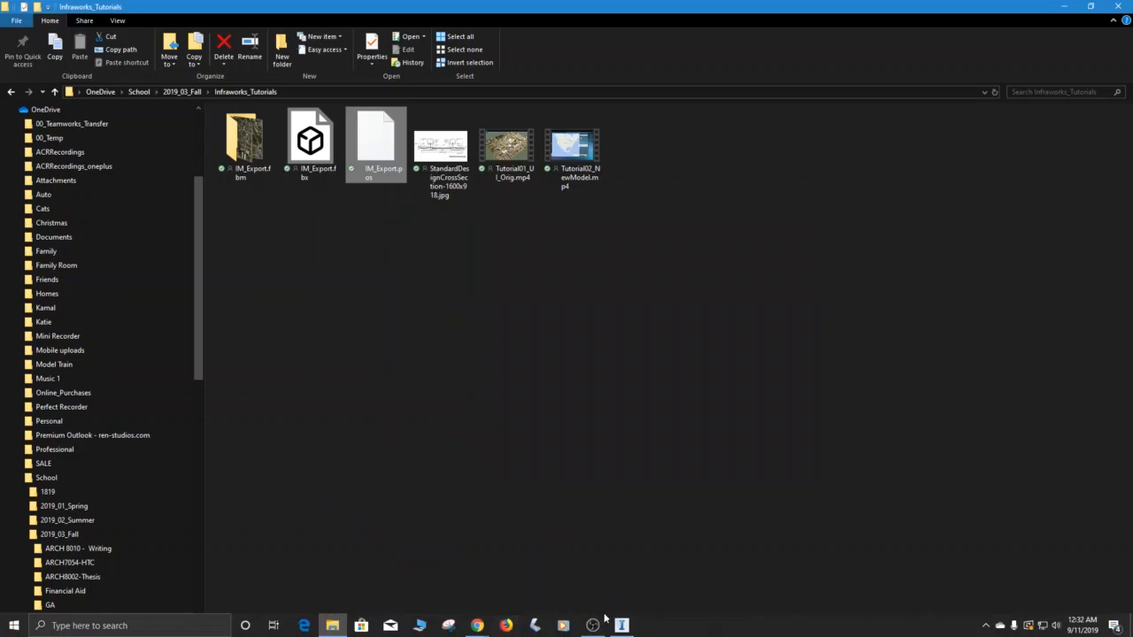
Switch to InfraWorks, examine the neighbourhood's mesh up close in wireframe, and turn the Wireframe rendering back off
click(621, 626)
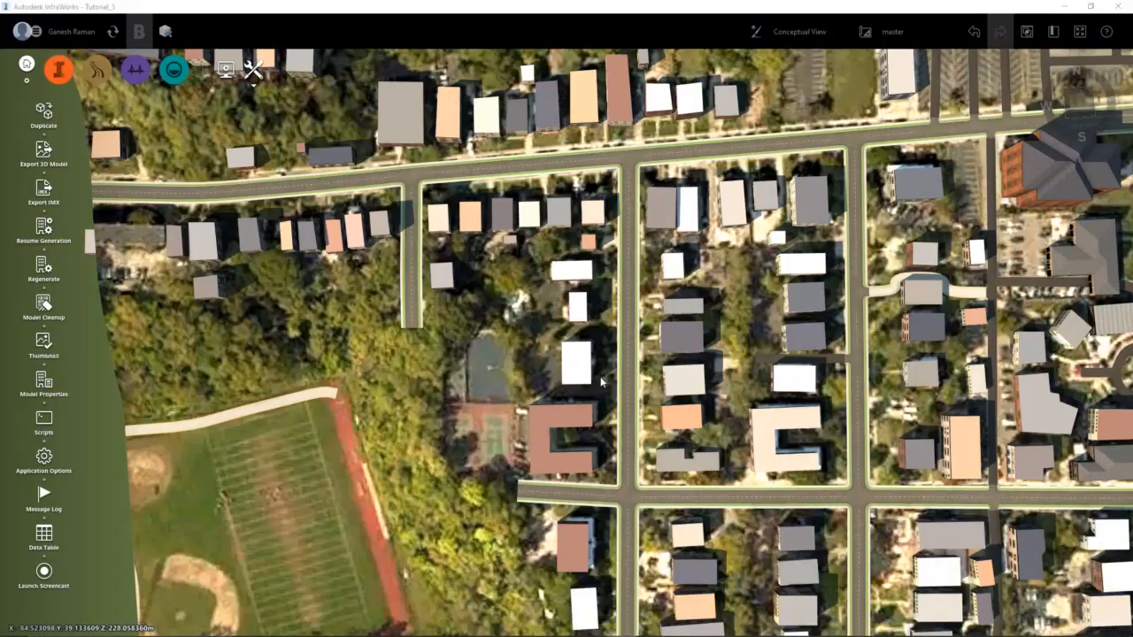
drag(491, 408, 647, 199)
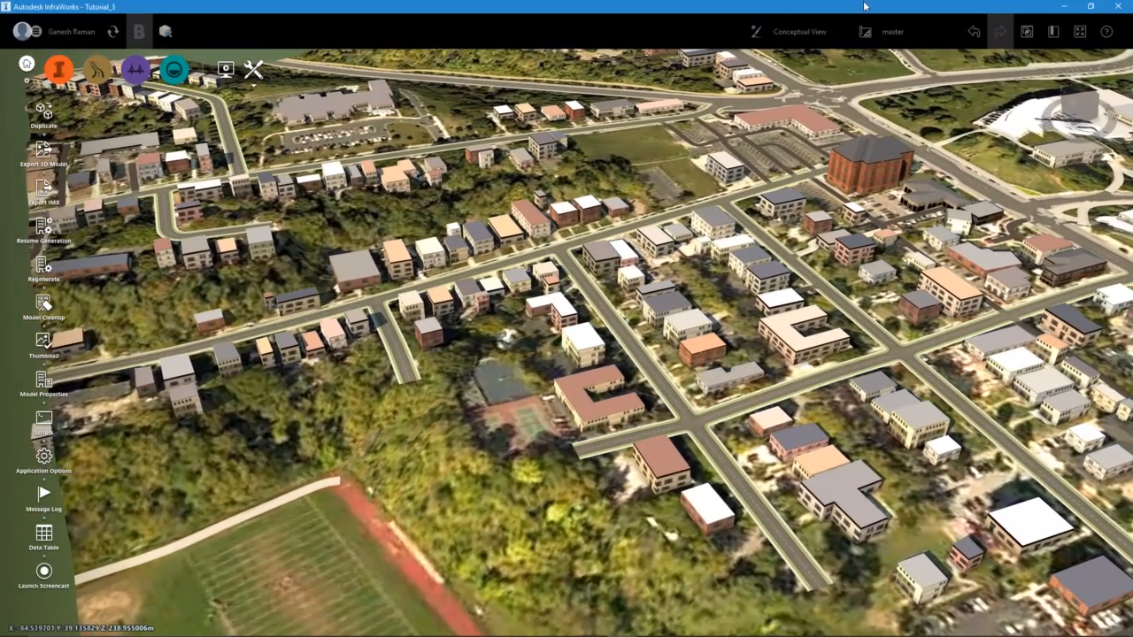
click(807, 33)
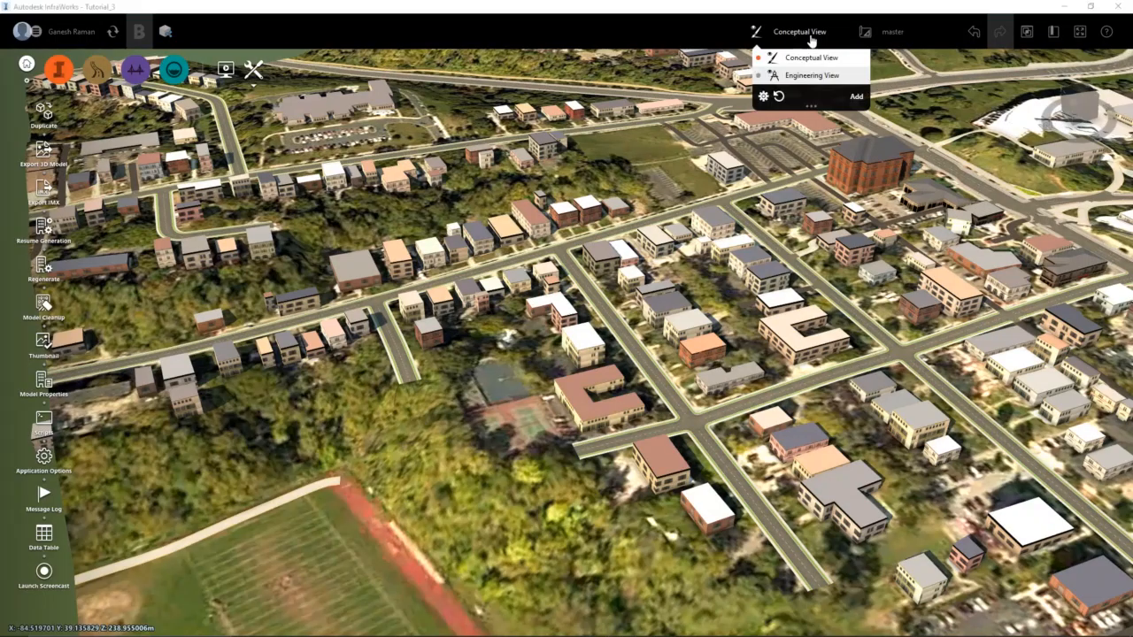
click(763, 95)
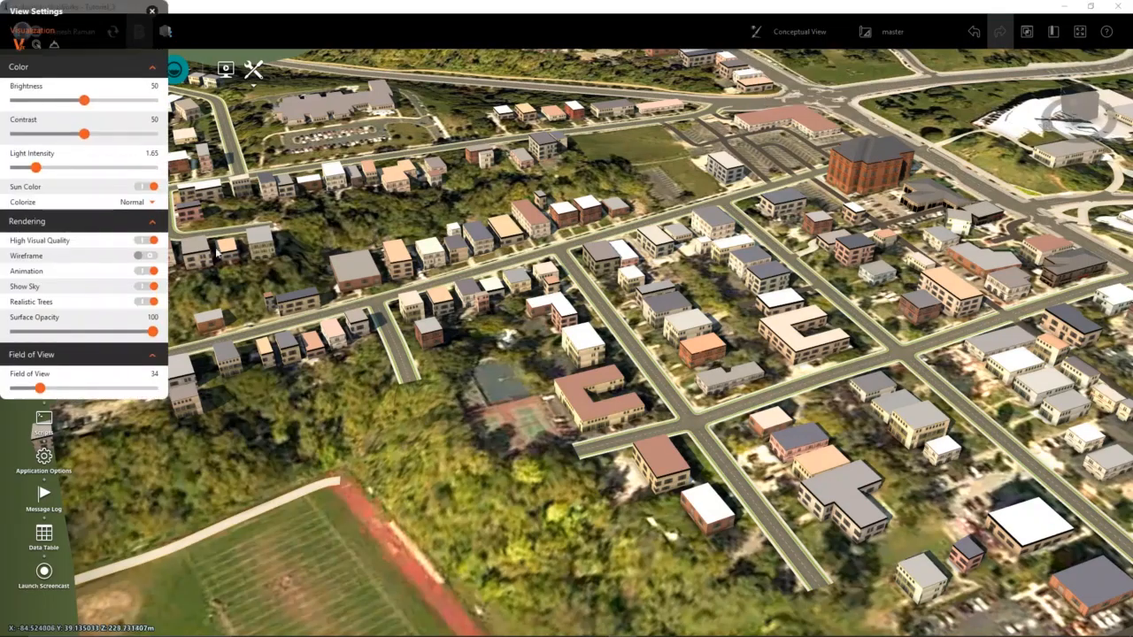
click(143, 255)
middle_drag(427, 336, 549, 321)
drag(547, 321, 569, 429)
scroll(486, 304, up, 4)
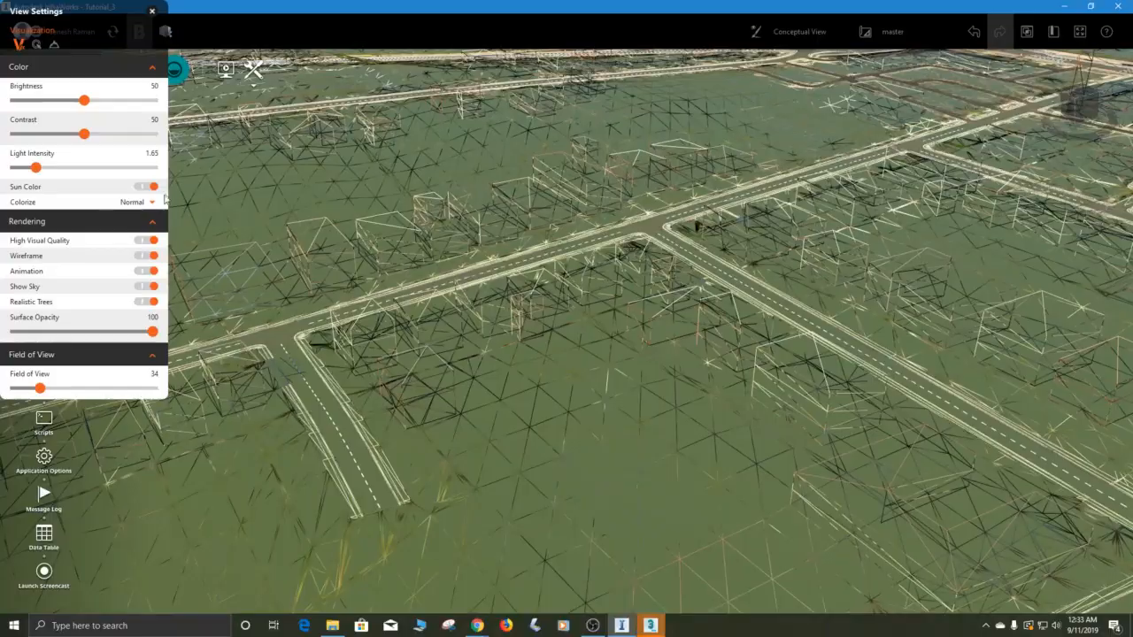
click(152, 256)
click(152, 11)
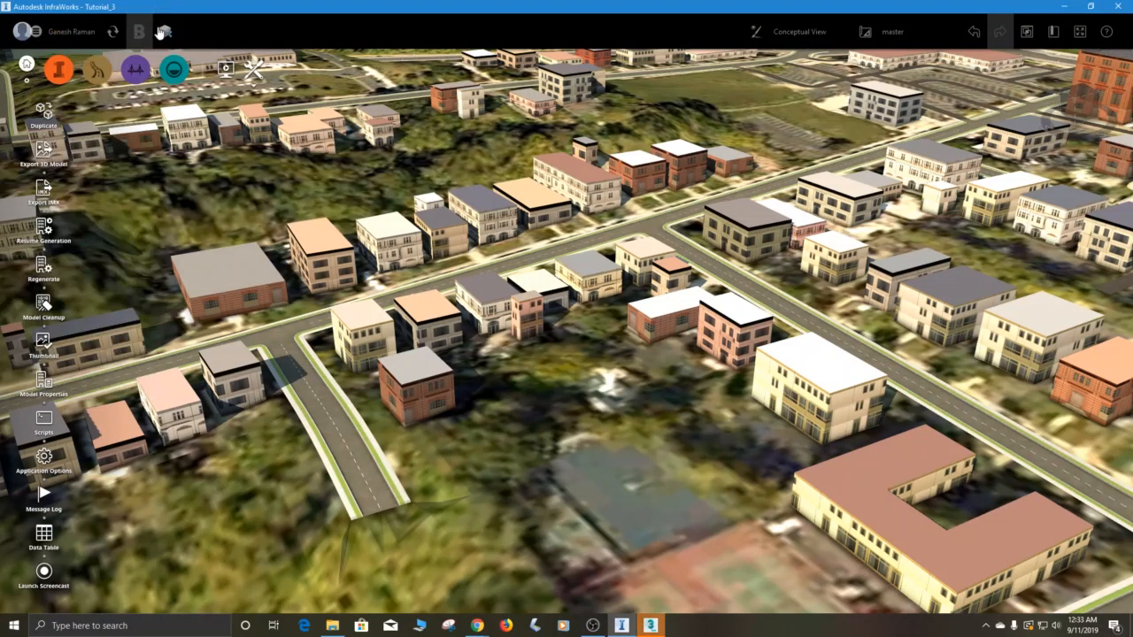
Switch to 3ds Max and dismiss the welcome screen
click(660, 625)
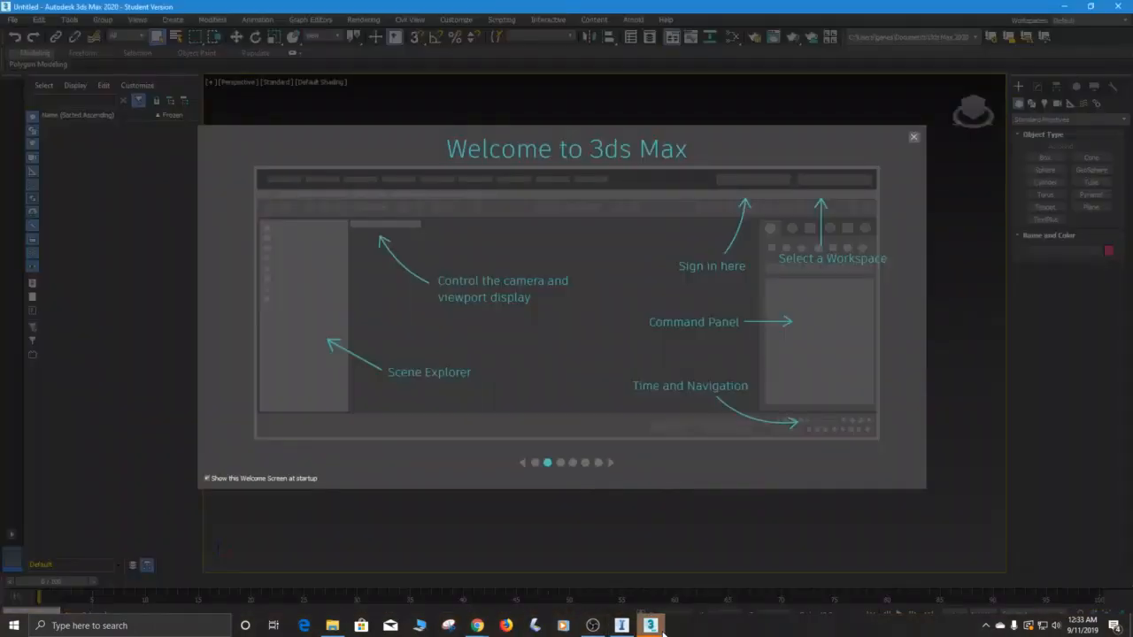
click(914, 137)
Switch to File Explorer to check the exported files in the Infraworks_Tutorials folder and return to 3ds Max
click(12, 20)
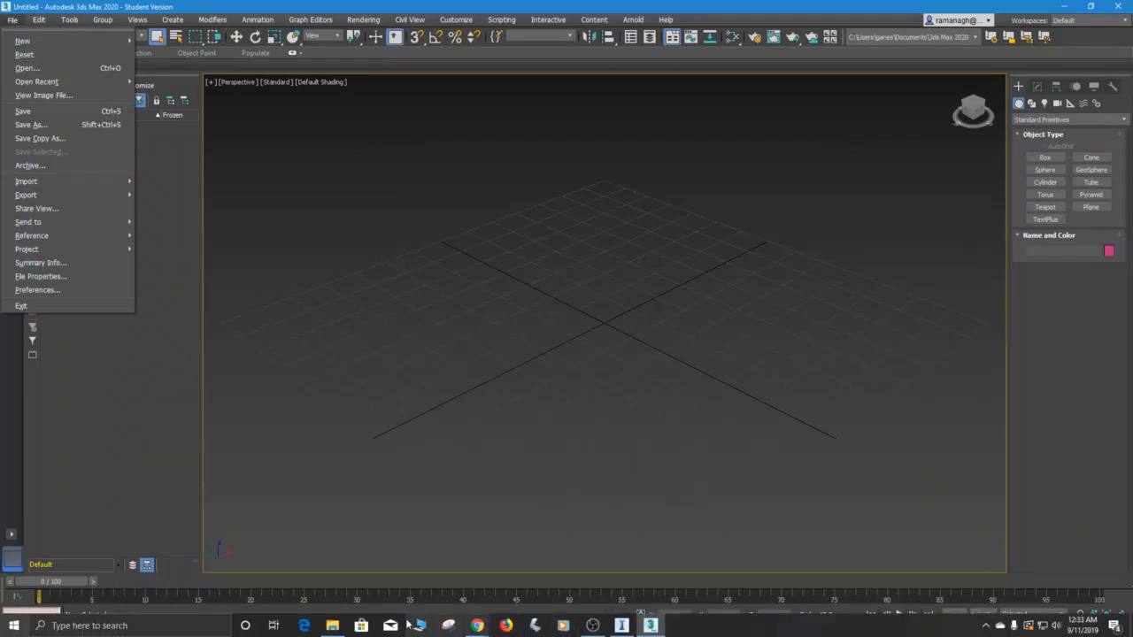
click(332, 626)
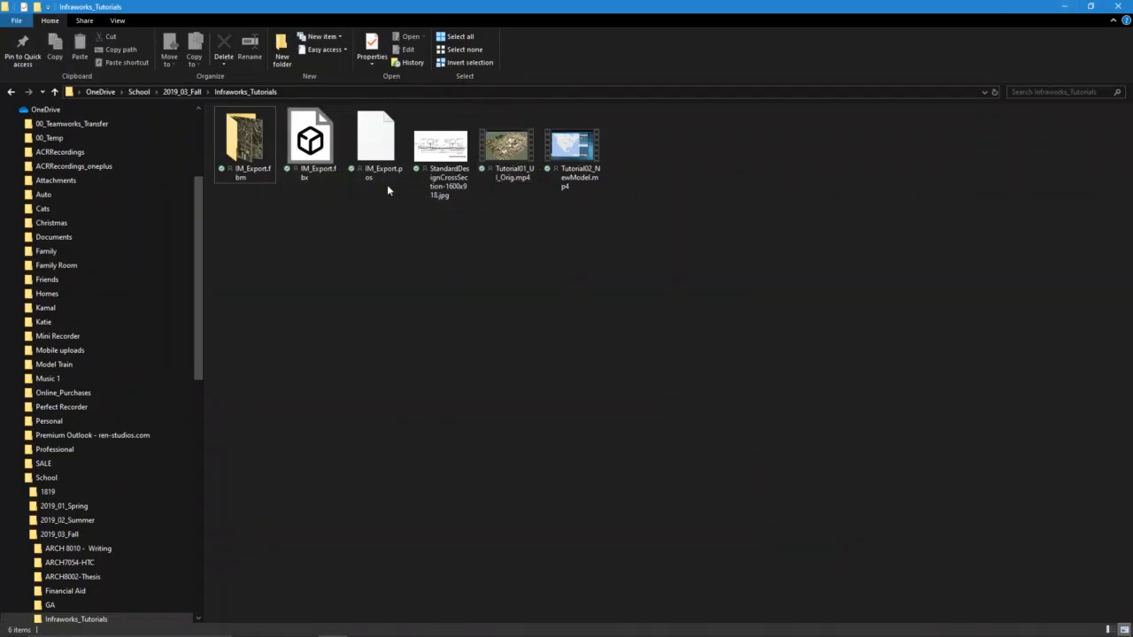
click(1063, 7)
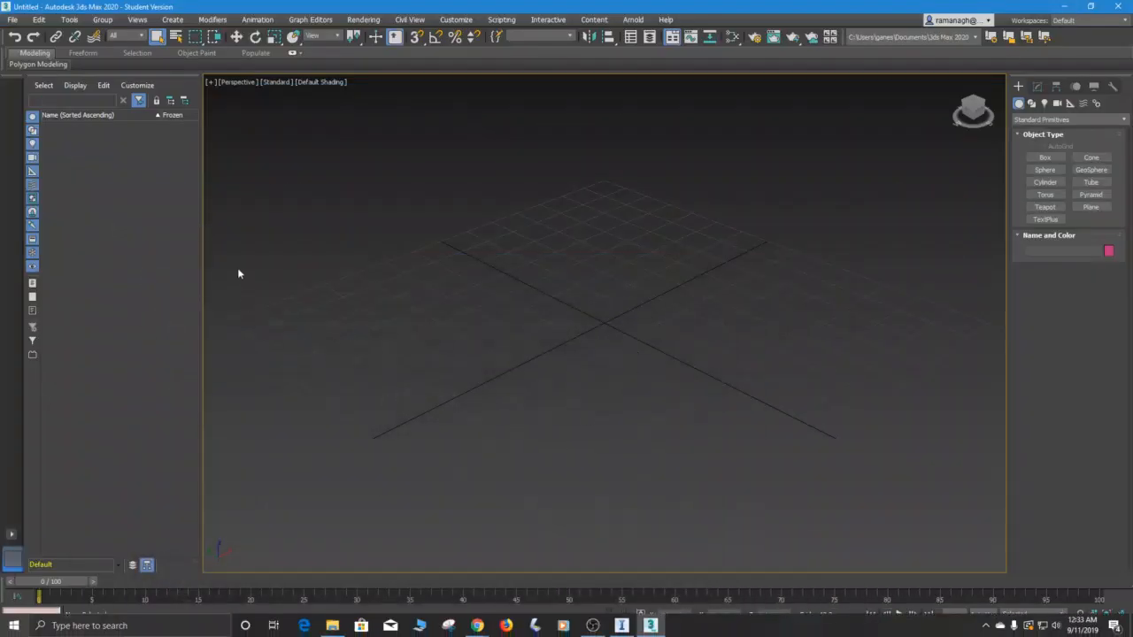
Open IM_Export.fbx from the Infraworks_Tutorials folder with the file type filter set to All files
click(13, 19)
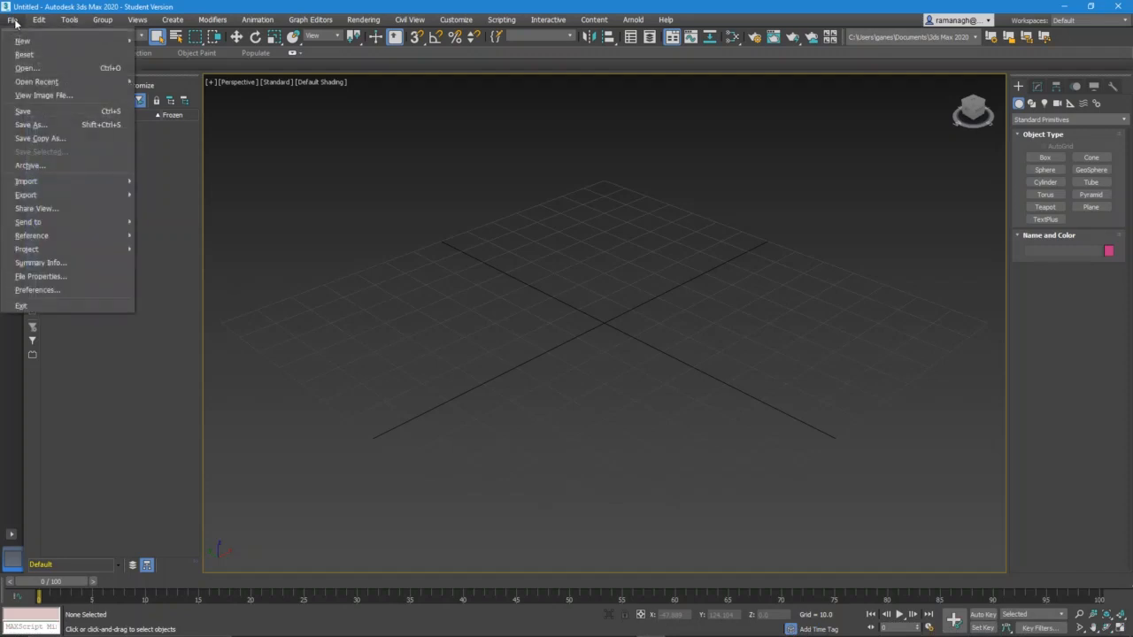
click(34, 67)
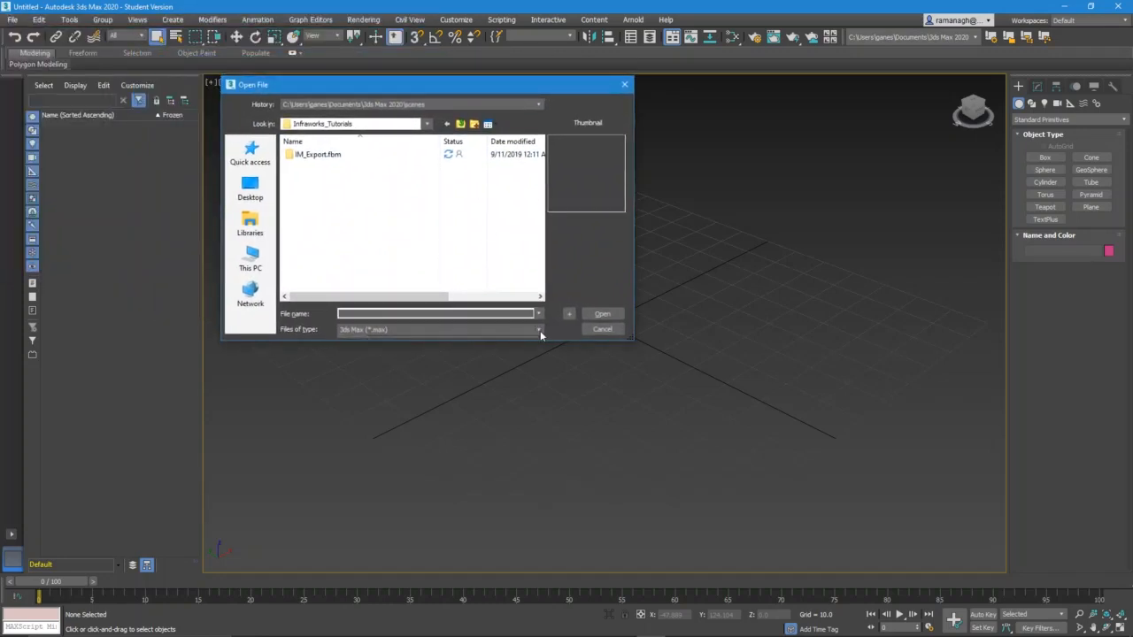
click(538, 329)
click(486, 357)
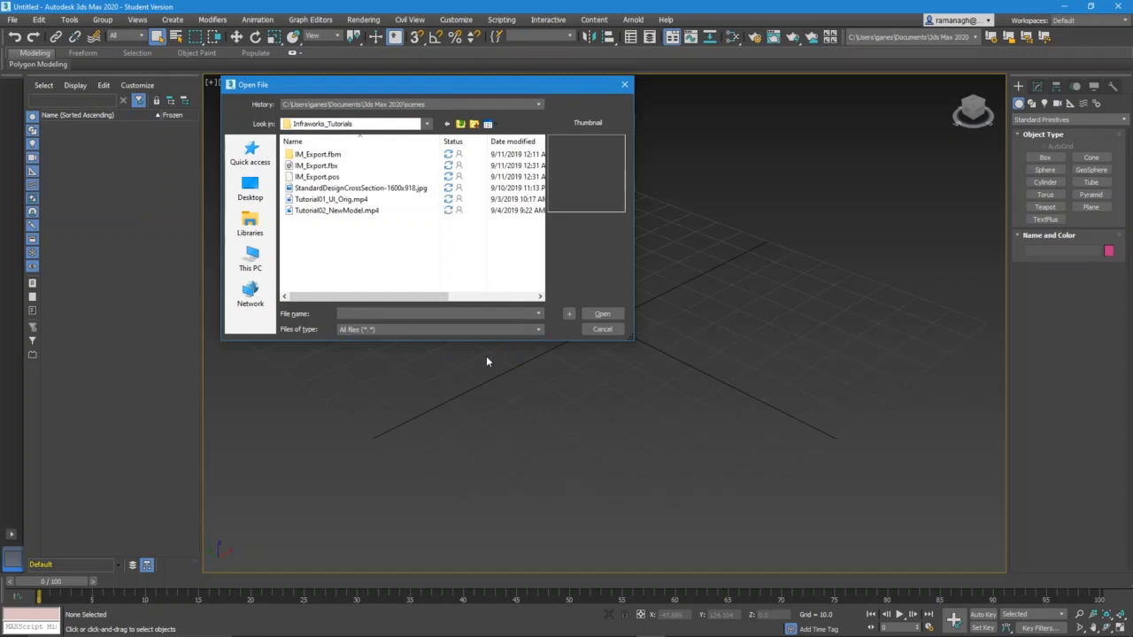
click(327, 167)
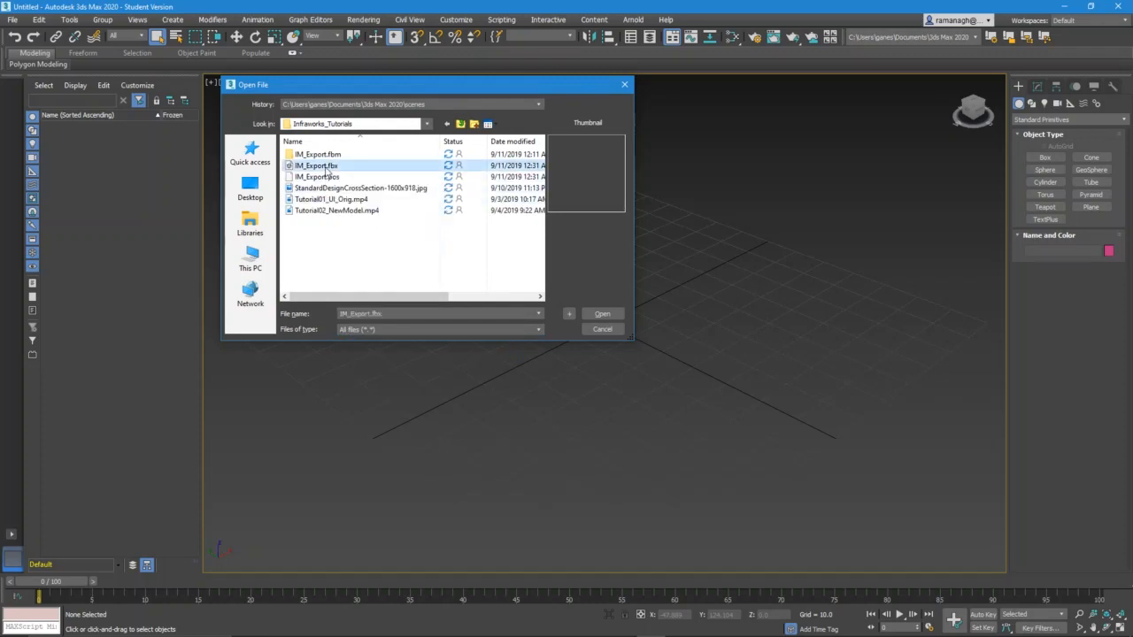
click(603, 313)
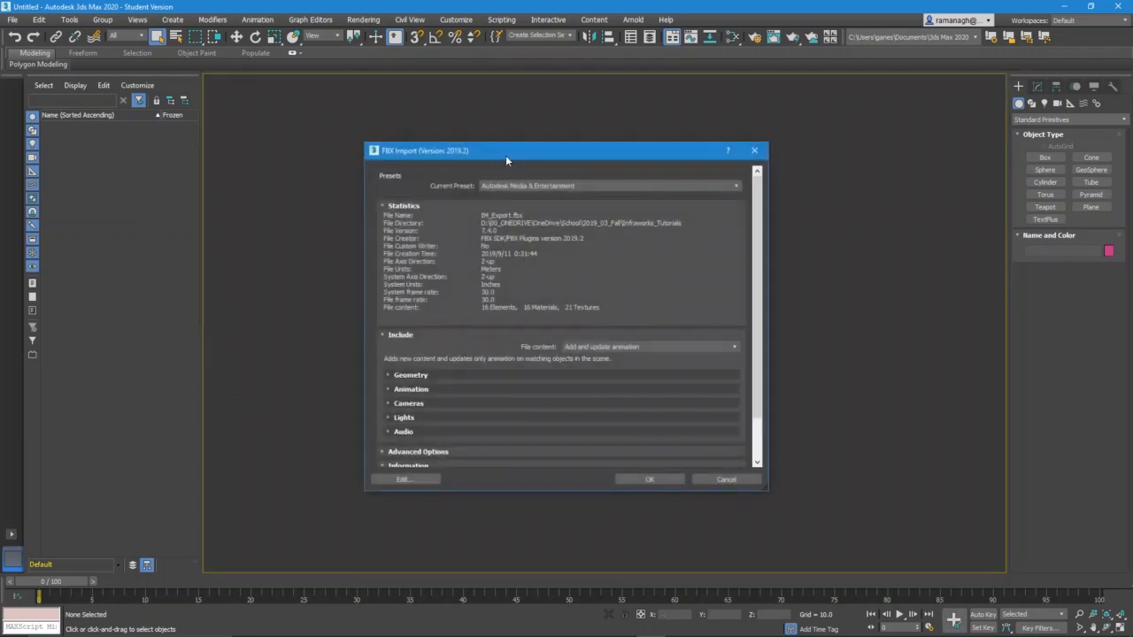
Examine the FBX import statistics, including the file creator, the axis direction and the element, material and texture content
drag(506, 157, 480, 129)
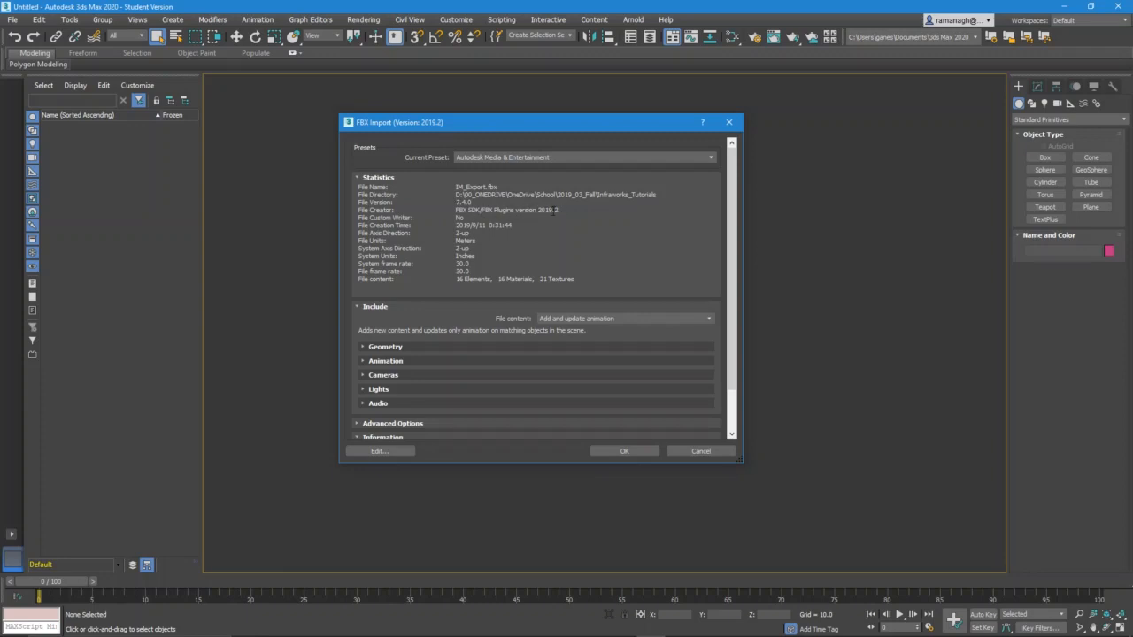
drag(558, 209, 486, 210)
click(566, 247)
double_click(465, 241)
click(478, 280)
double_click(571, 279)
drag(546, 281, 541, 279)
click(585, 279)
drag(533, 280, 499, 281)
drag(575, 279, 507, 279)
click(568, 250)
drag(492, 279, 457, 281)
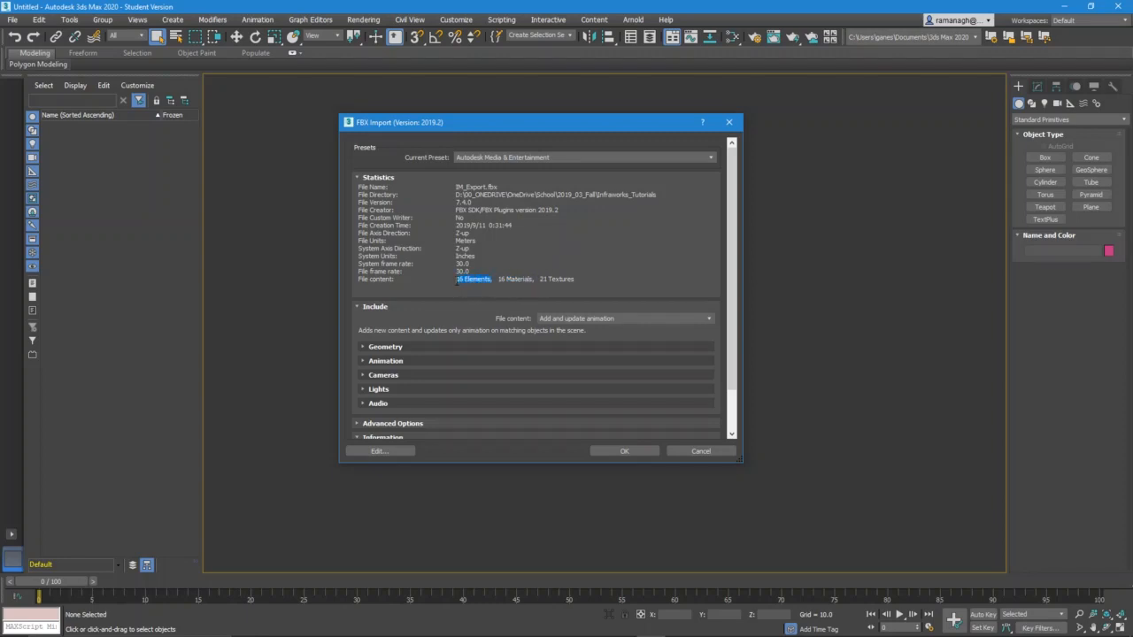
click(568, 257)
Import the FBX file with the Autodesk Media & Entertainment preset and deselect the imported meshes
click(645, 453)
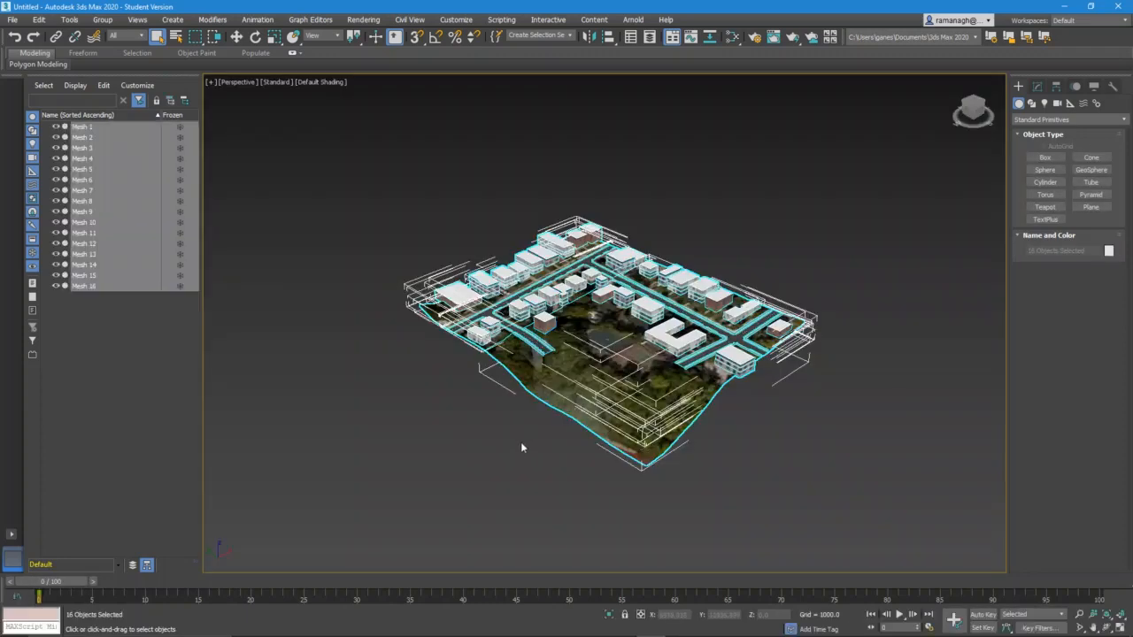
click(516, 457)
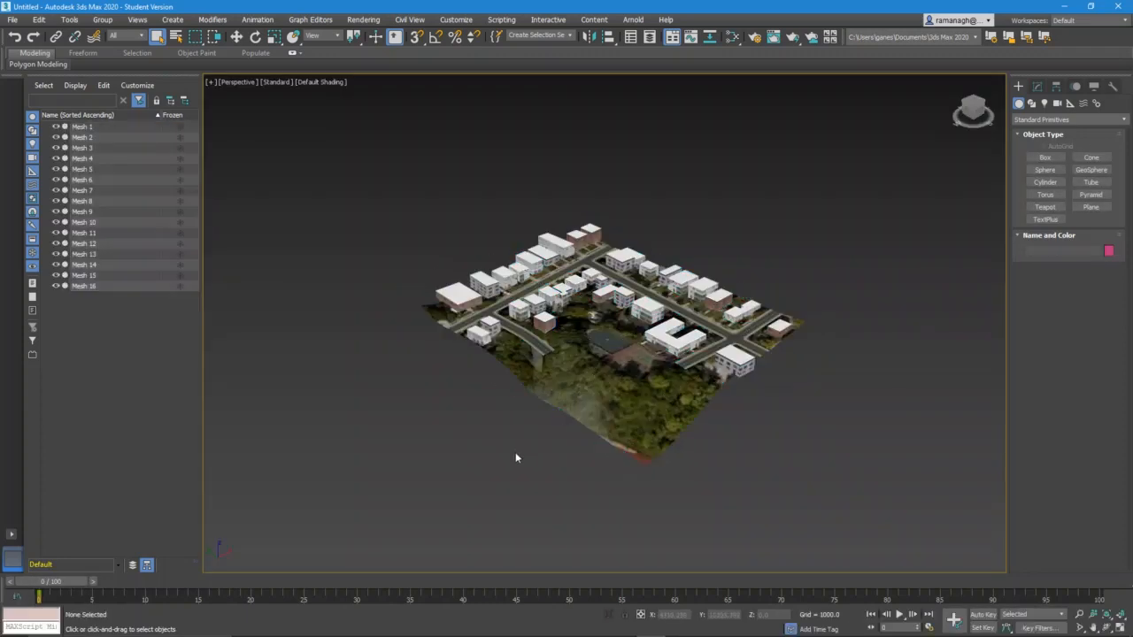
scroll(582, 443, up, 5)
scroll(584, 439, down, 3)
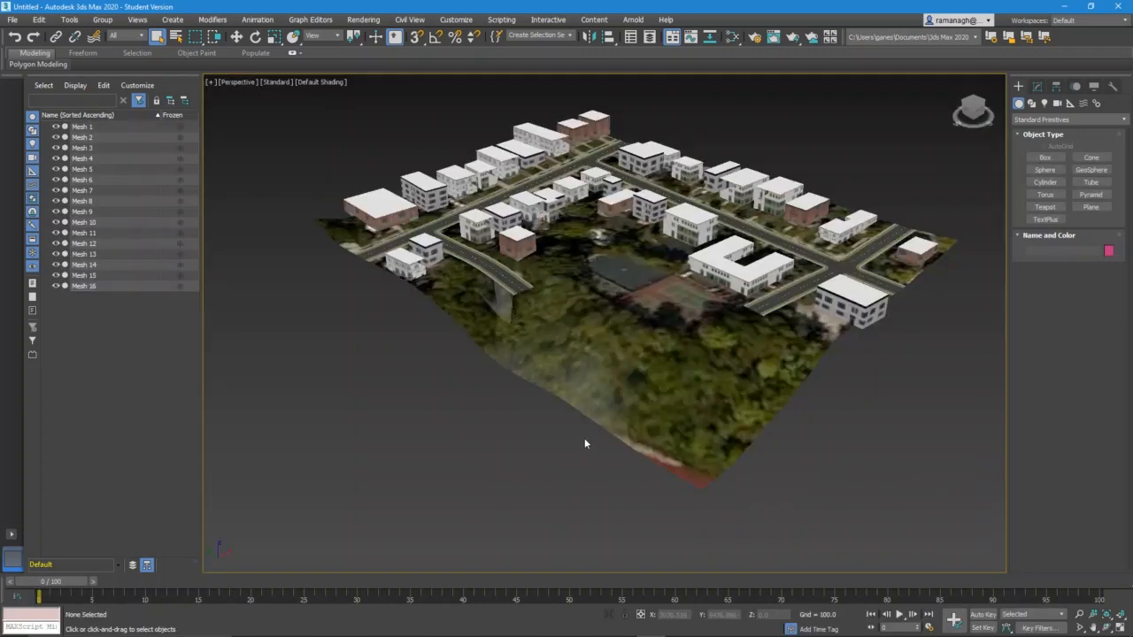
Select the terrain mesh to check its extent and clear the selection
click(659, 344)
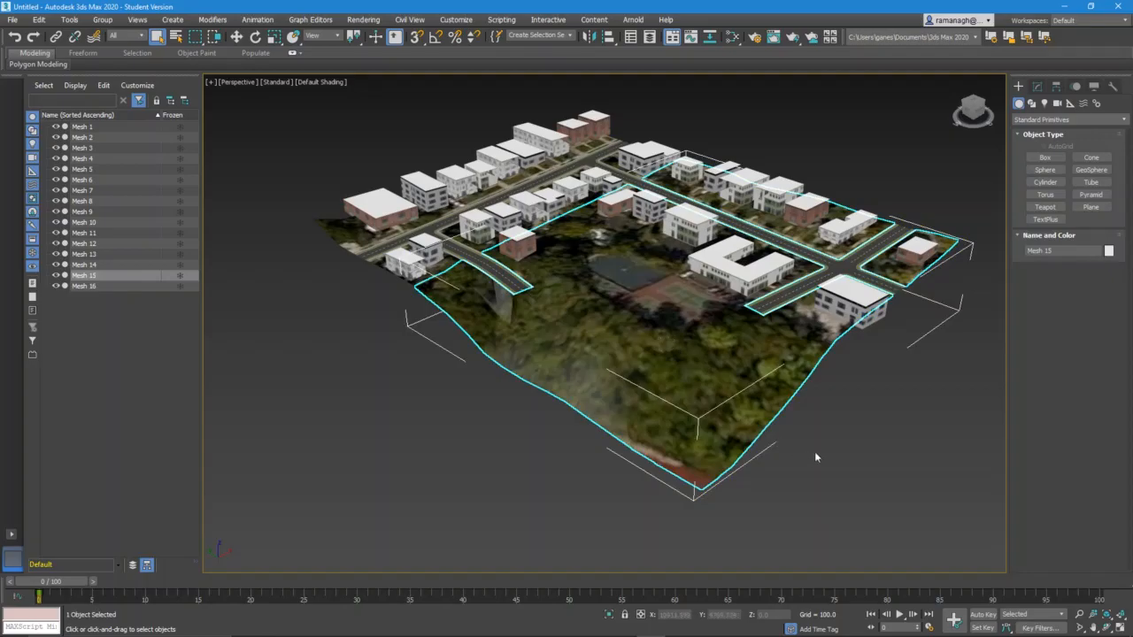
right_click(849, 455)
click(864, 442)
right_click(857, 368)
click(845, 471)
click(818, 476)
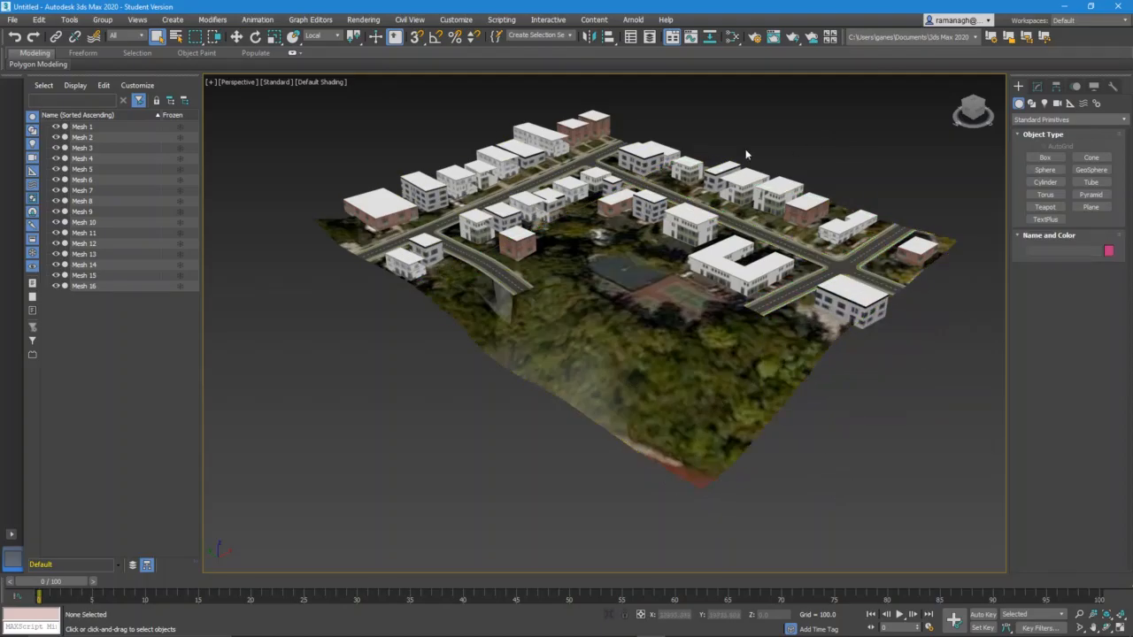
Select the road surface mesh and examine the bridge end, the streets and the intersection up close
scroll(508, 327, up, 5)
scroll(508, 327, up, 2)
scroll(519, 324, down, 2)
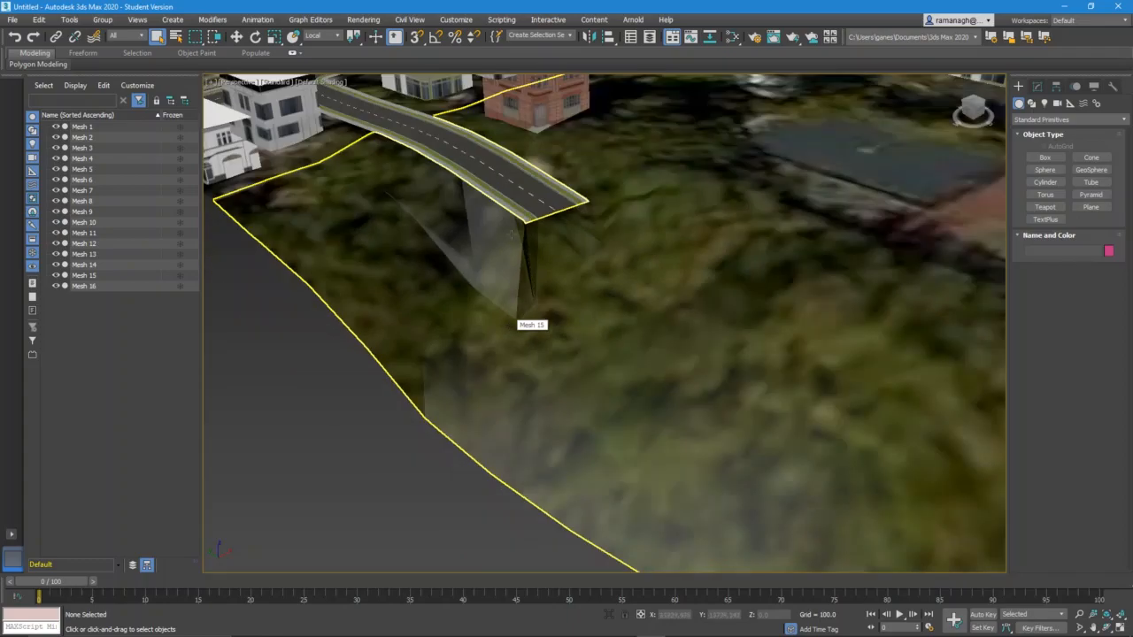
click(508, 186)
scroll(612, 259, down, 5)
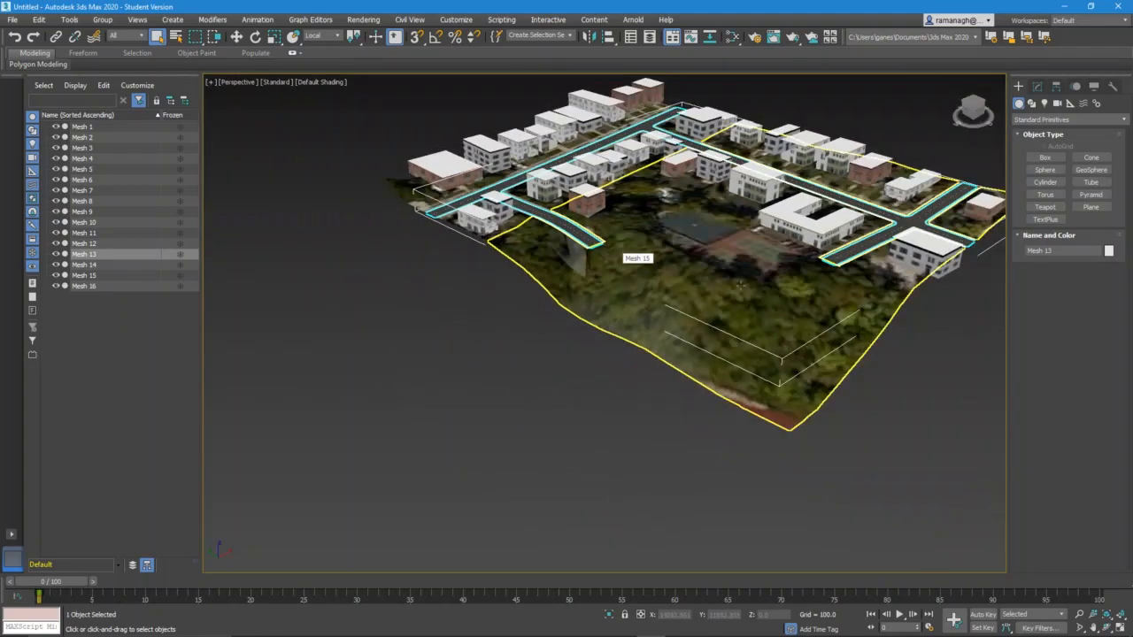
scroll(951, 131, up, 5)
scroll(950, 131, down, 3)
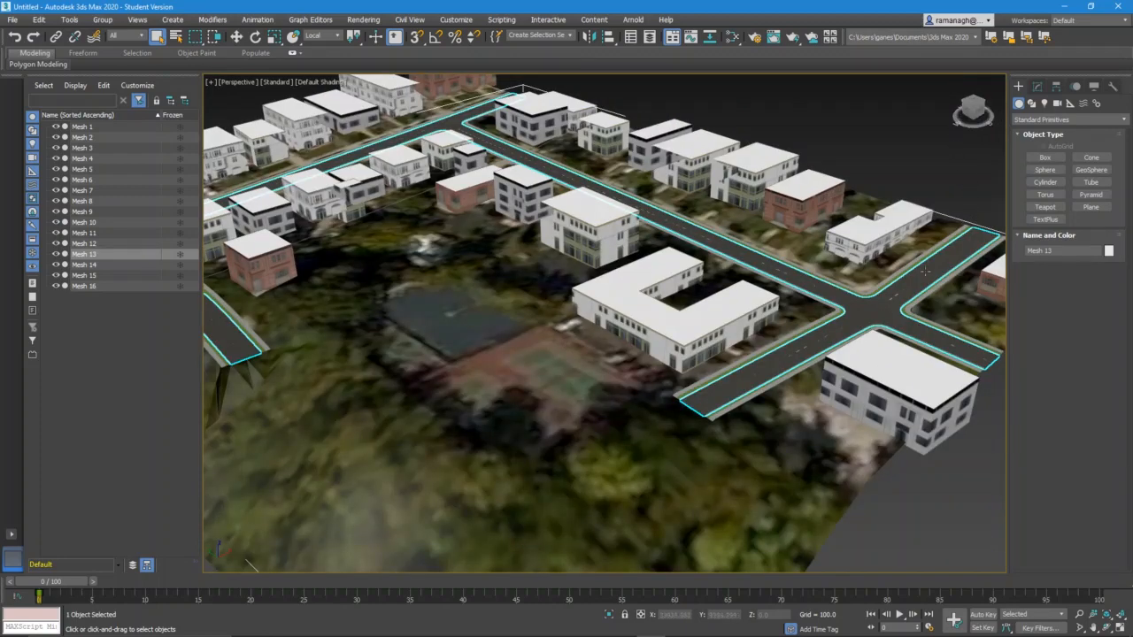
scroll(917, 287, up, 5)
scroll(917, 287, down, 3)
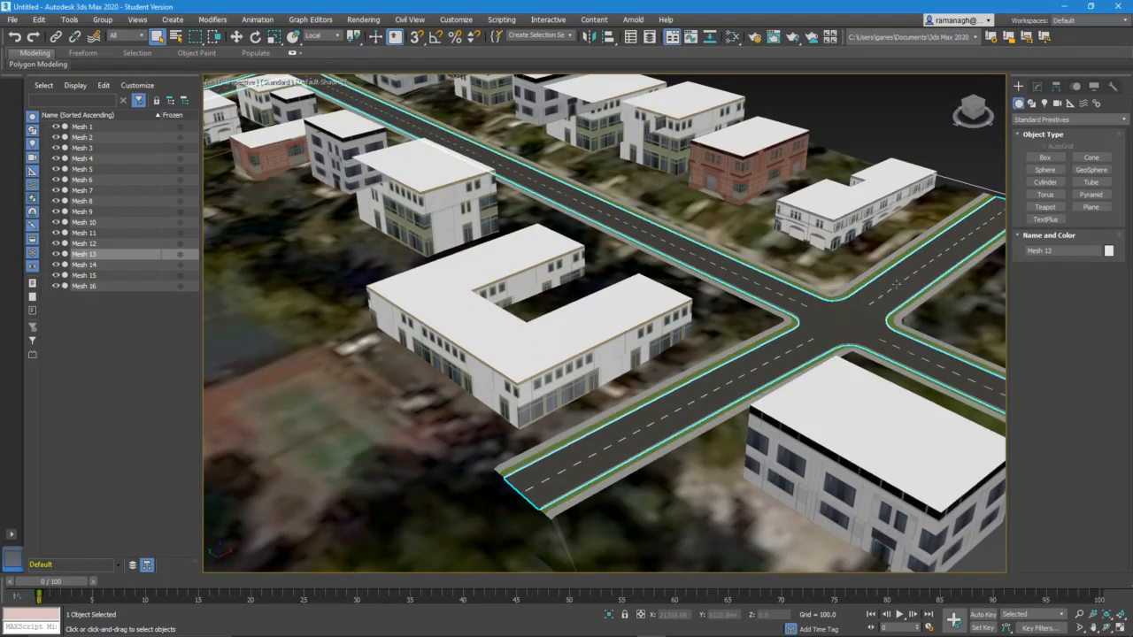
scroll(896, 284, up, 2)
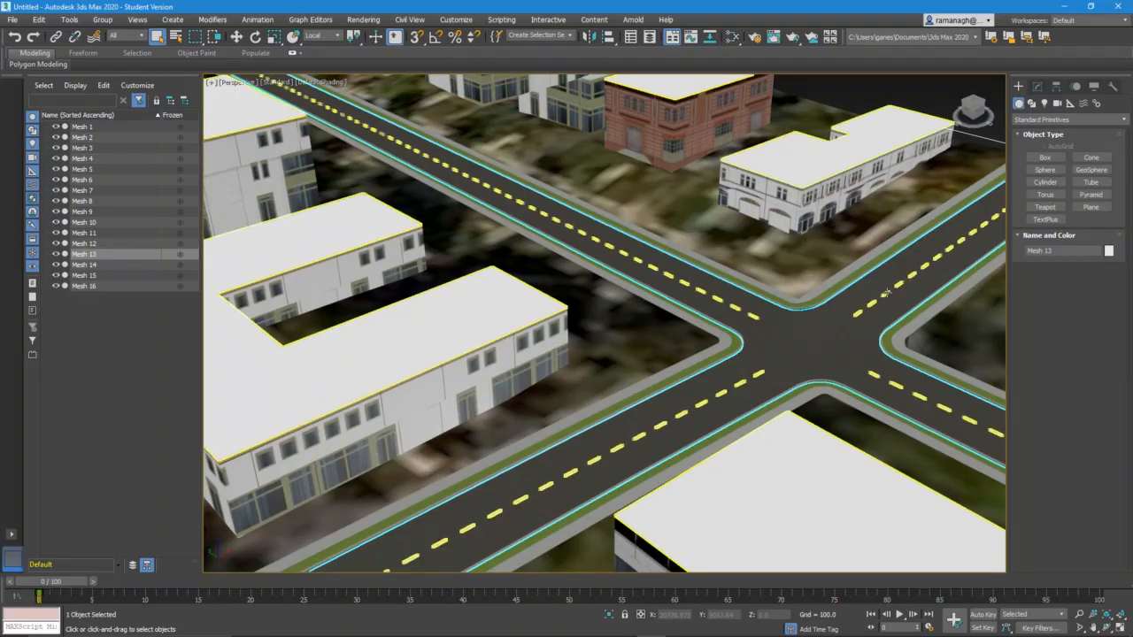
Select the mesh containing the dashed lane markings and examine which building roofs belong to it
click(886, 293)
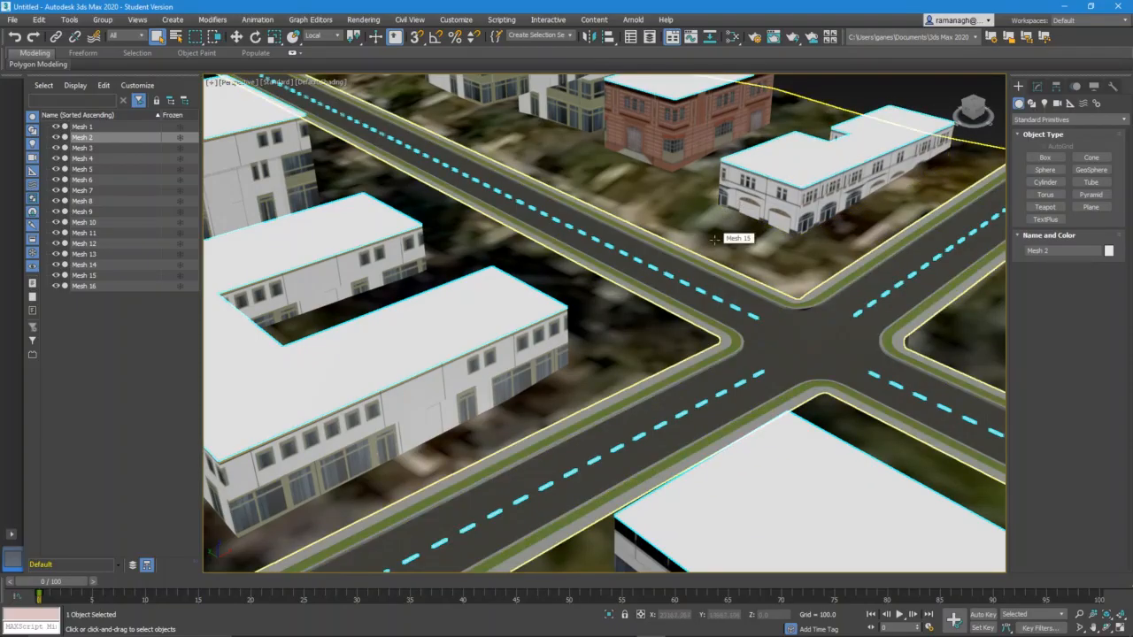
scroll(714, 238, down, 10)
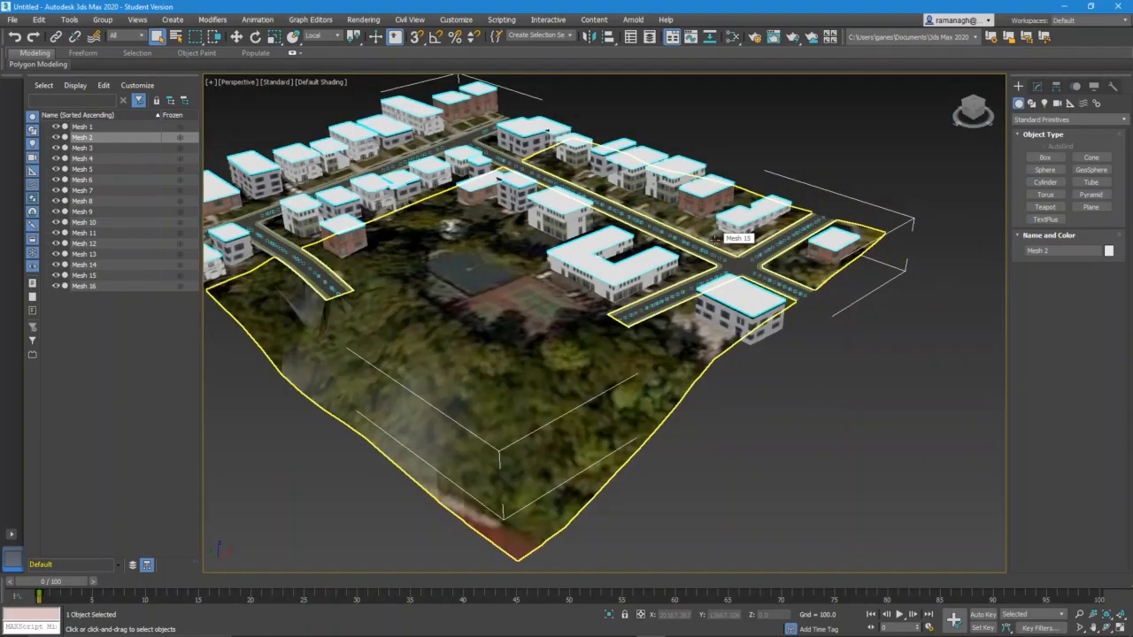
scroll(493, 329, up, 10)
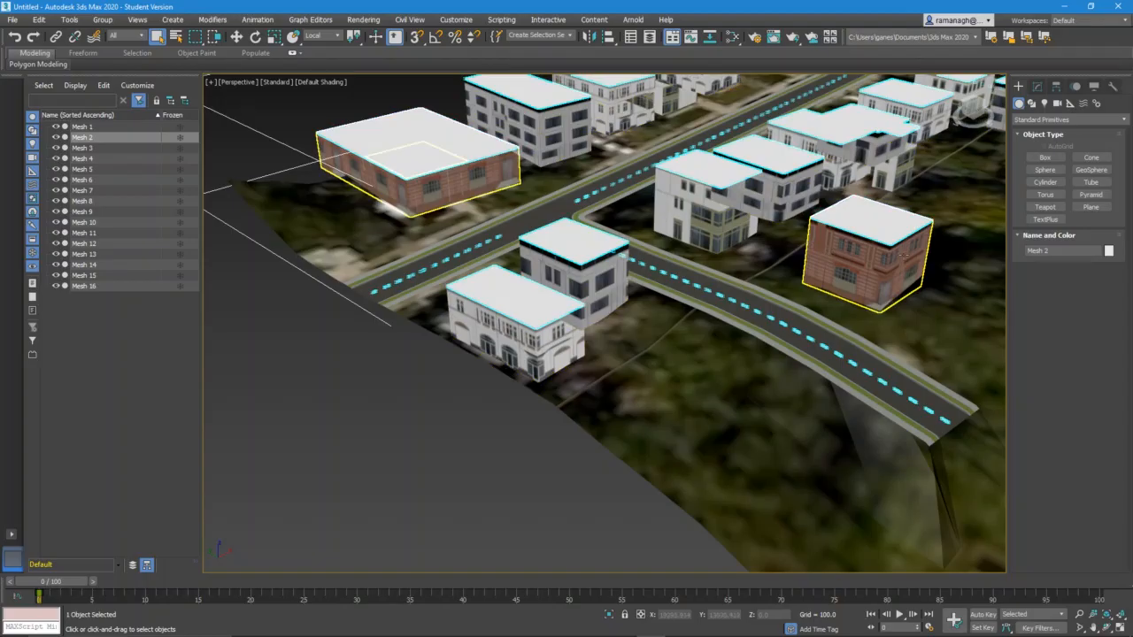
scroll(810, 279, down, 8)
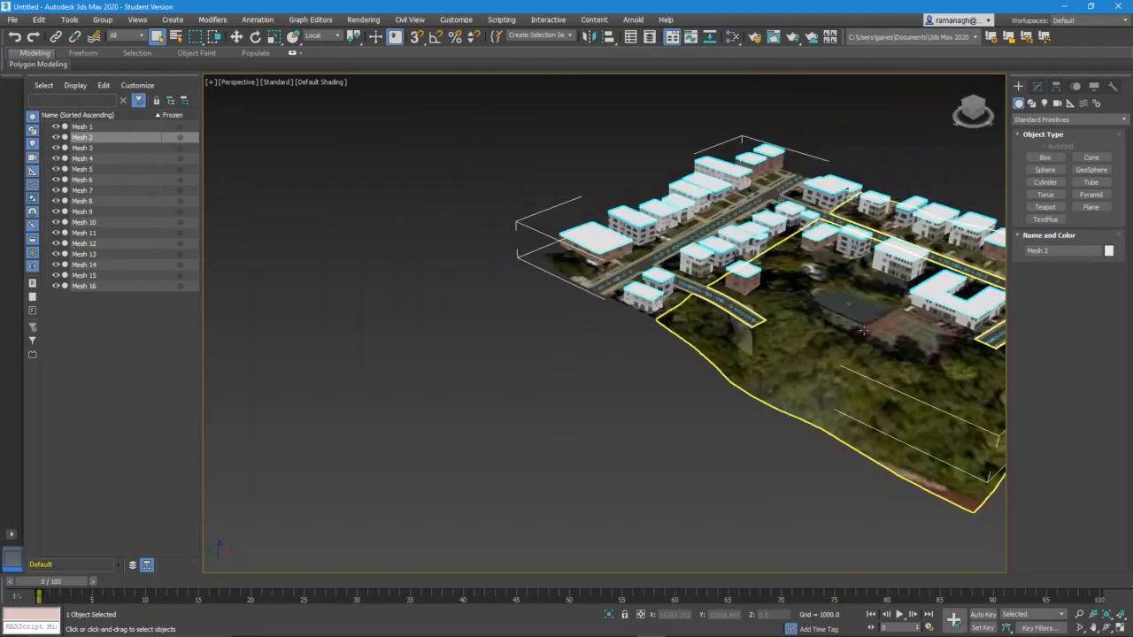
scroll(863, 331, up, 10)
scroll(863, 331, down, 10)
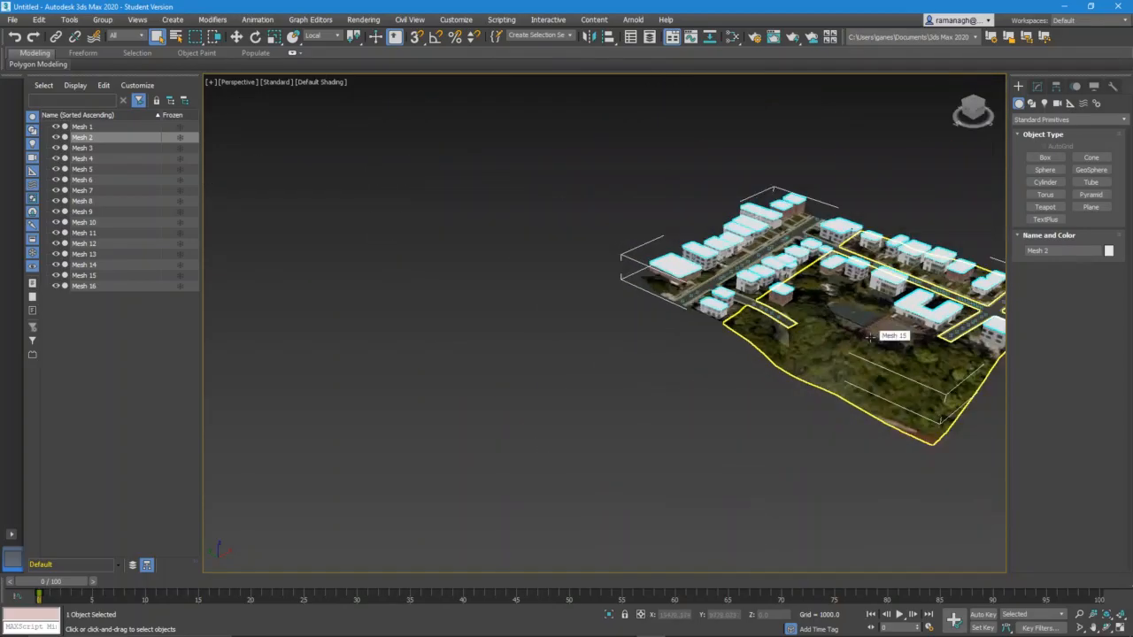
Examine the whole imported neighbourhood from the opposite side, from an overview down to the street intersection
alt+middle_drag(870, 336, 403, 359)
scroll(766, 337, up, 6)
scroll(400, 358, down, 10)
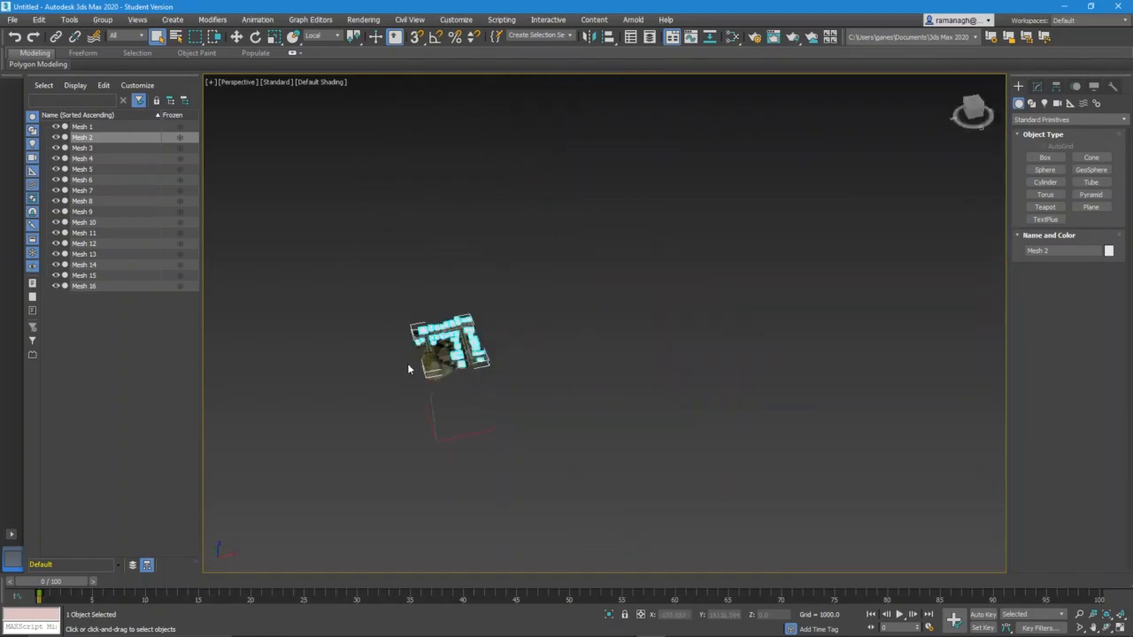
scroll(416, 363, up, 3)
alt+middle_drag(531, 376, 453, 386)
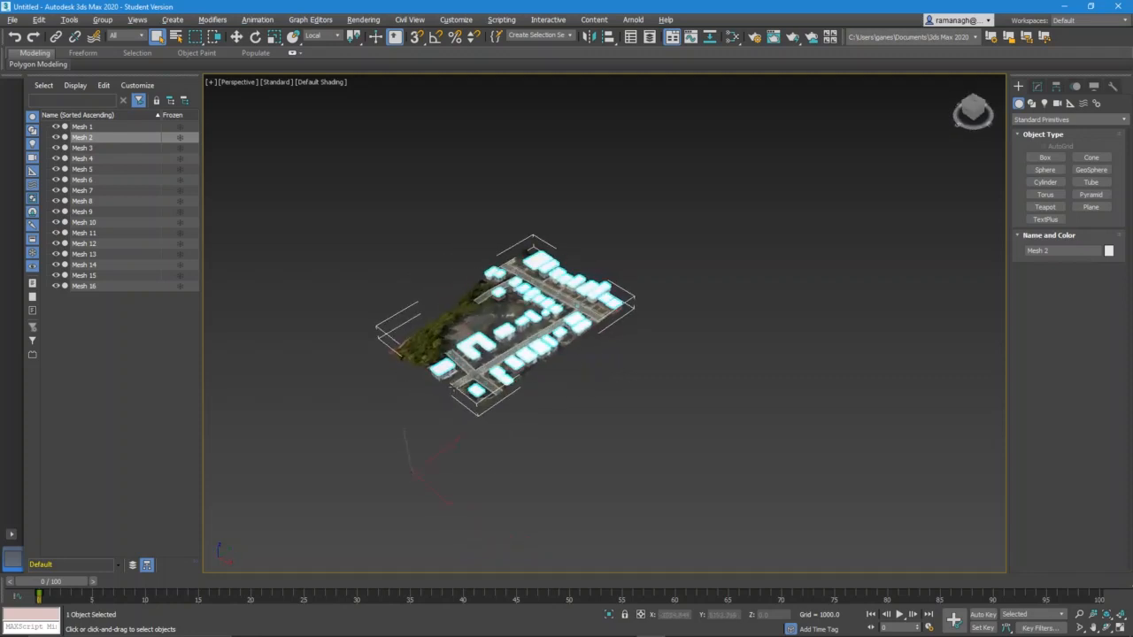
scroll(451, 386, up, 5)
scroll(451, 386, up, 4)
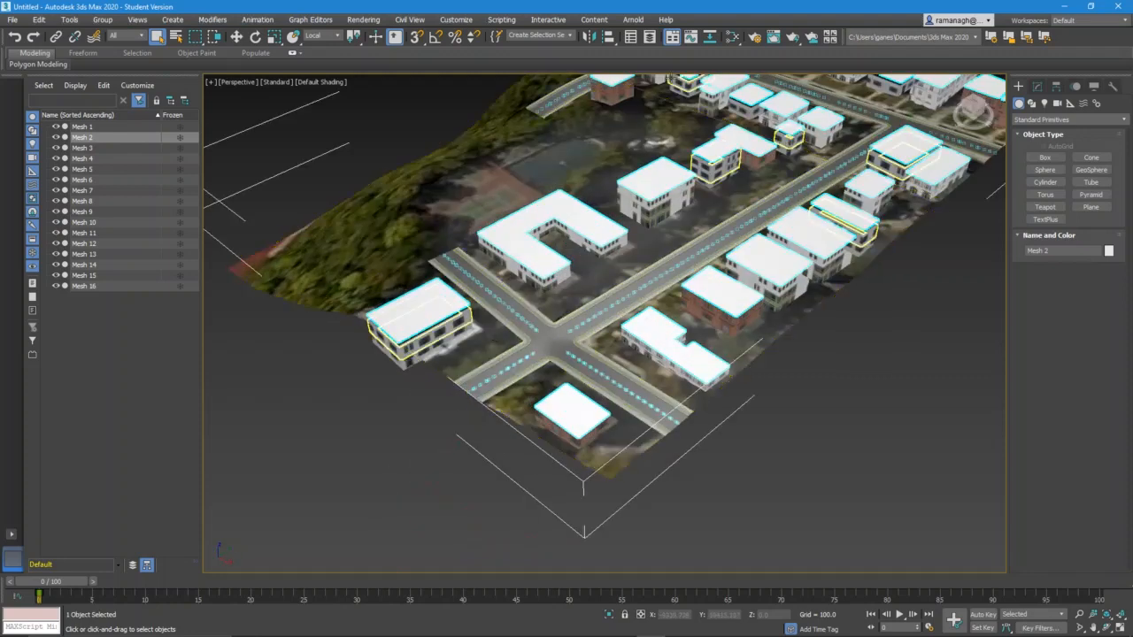
Close 3ds Max without saving the scene and minimize InfraWorks
click(1119, 7)
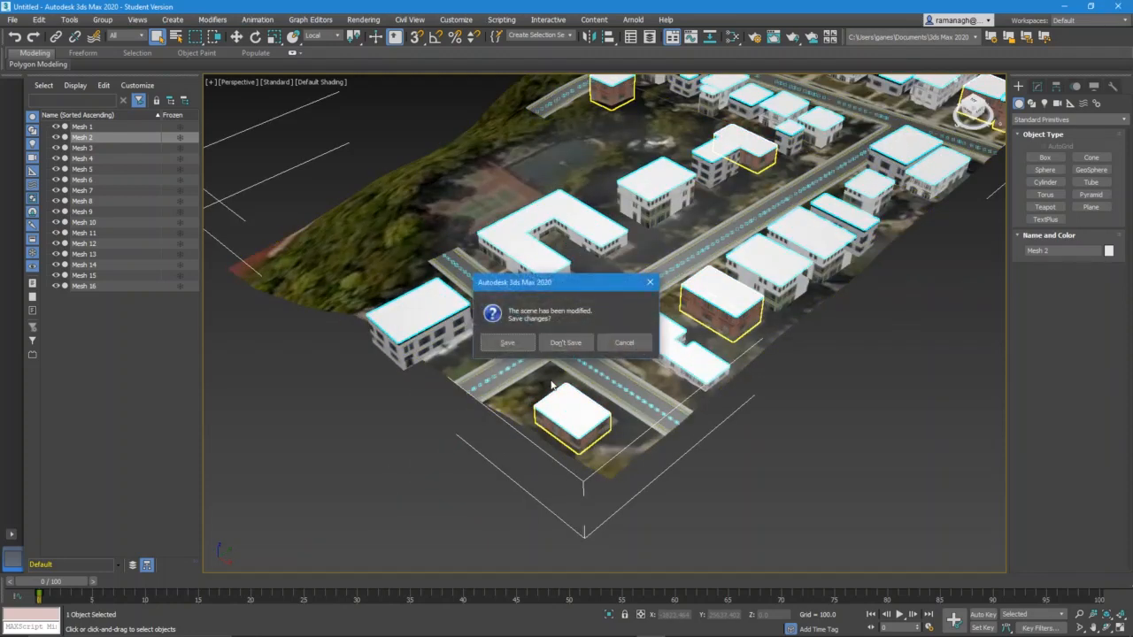
click(567, 345)
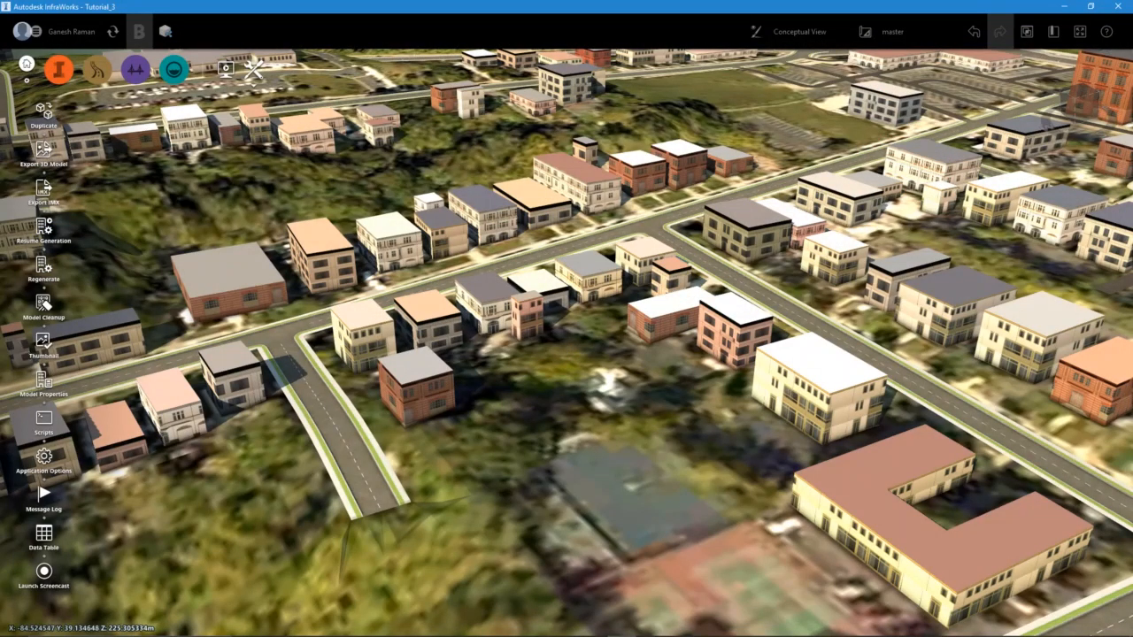
click(1065, 6)
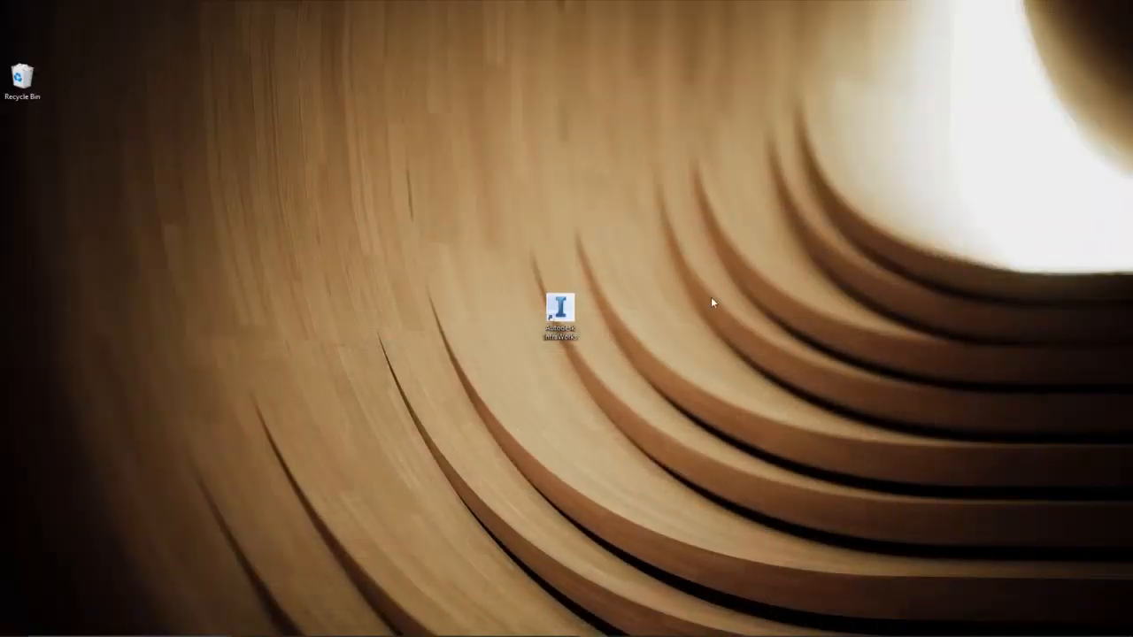
Switch to File Explorer and check which applications are offered for opening IM_Export.fbx
click(330, 629)
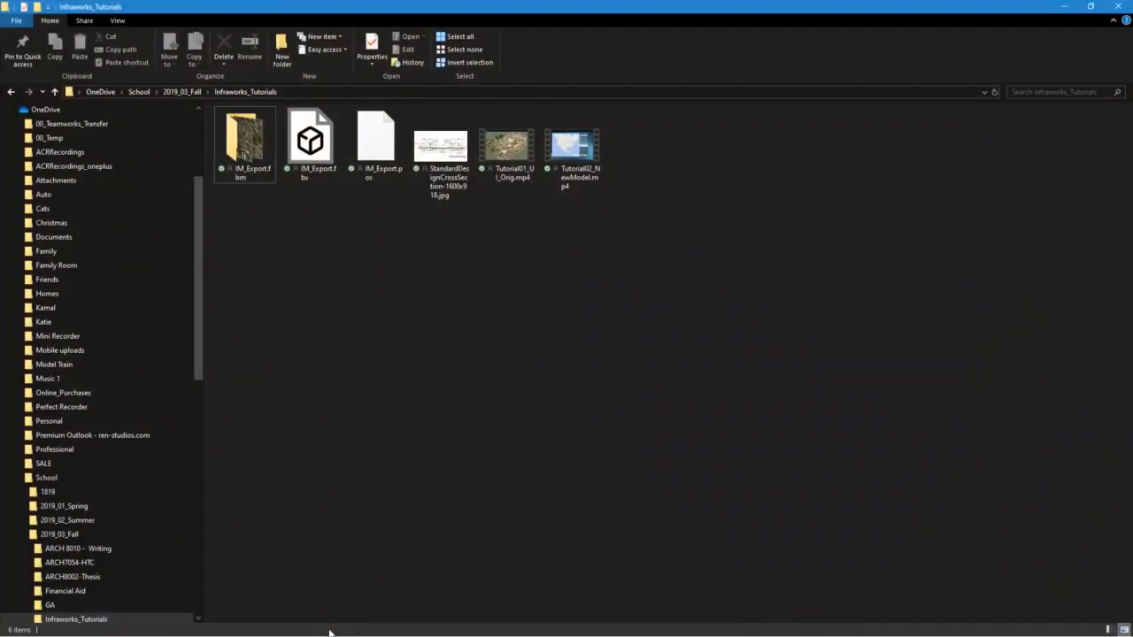
right_click(320, 161)
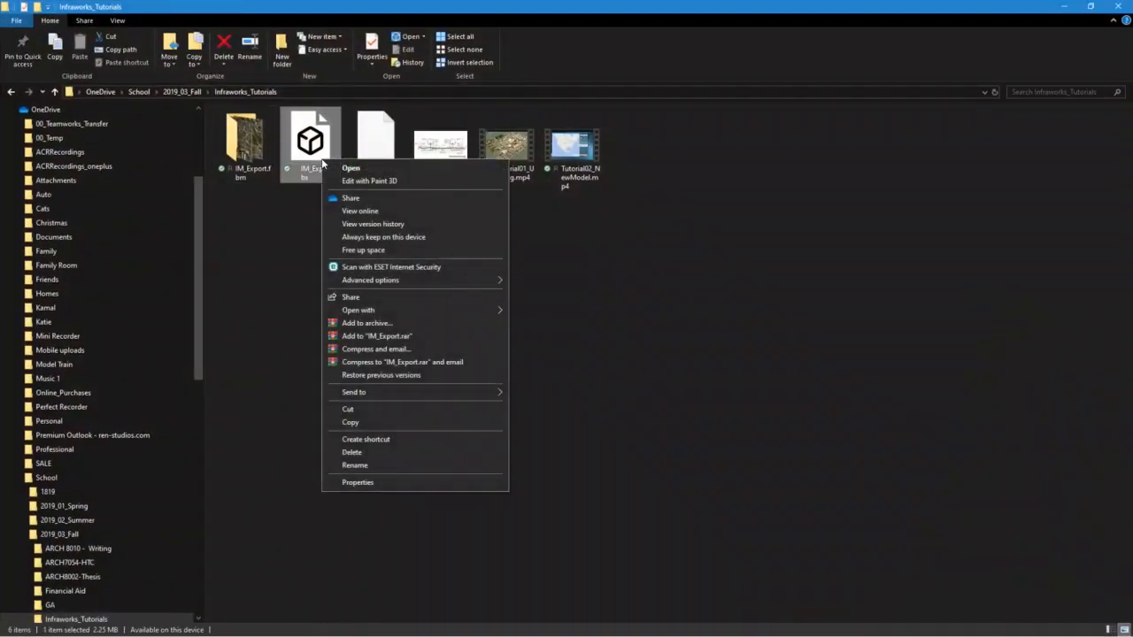
mouse_move(409, 311)
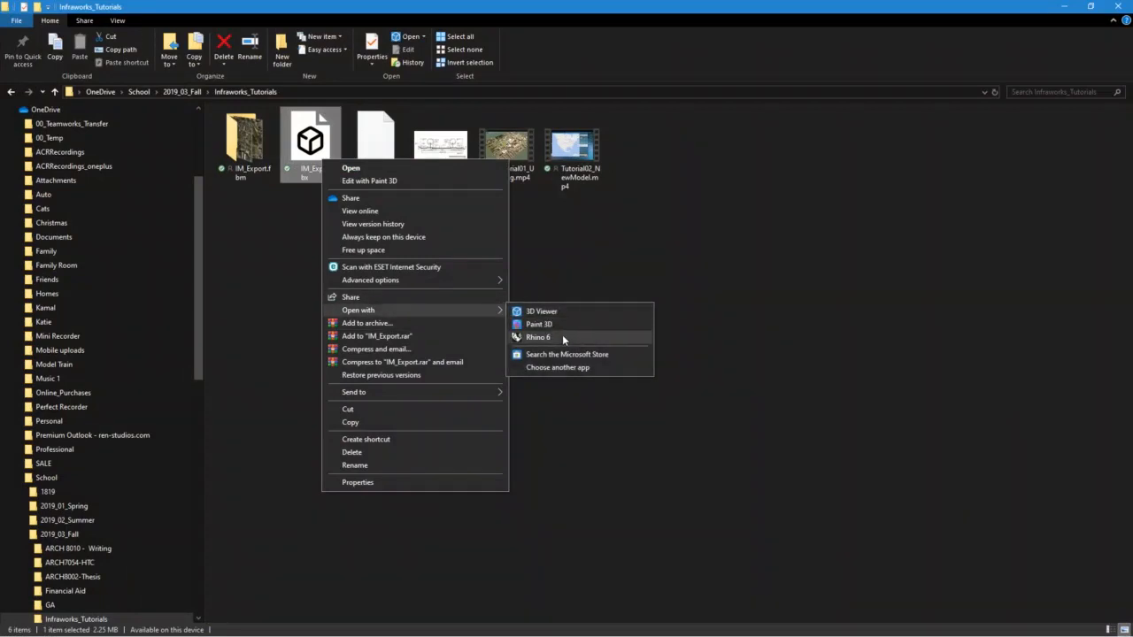
click(292, 314)
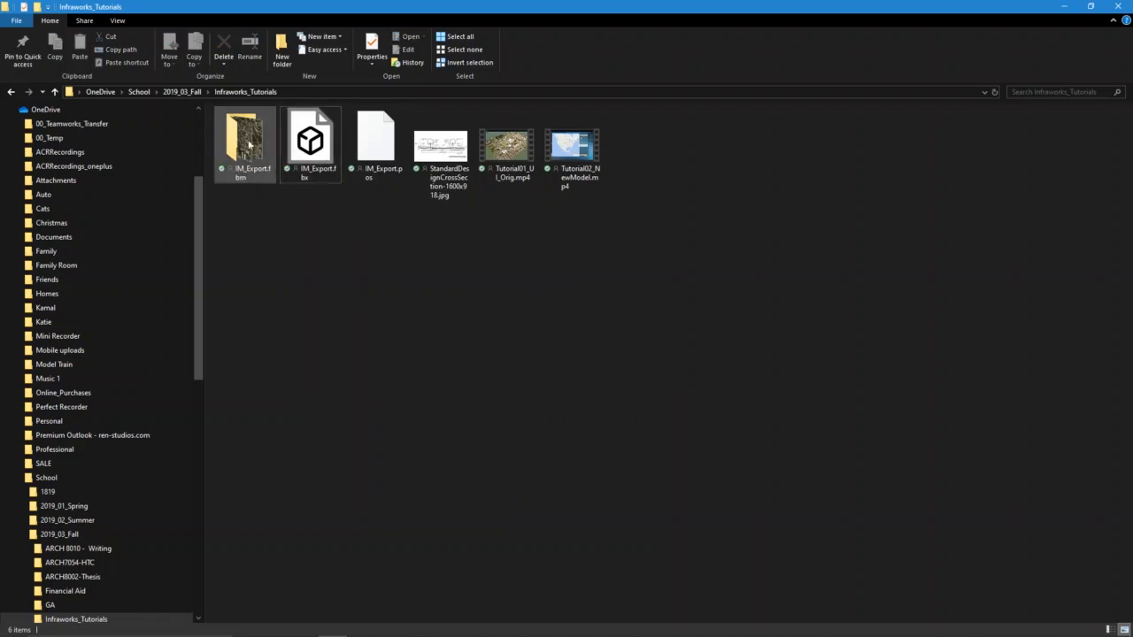
Open the IM_Export.fbm folder and look over the exported facade, ground and paving texture images
mouse_move(319, 171)
mouse_move(234, 122)
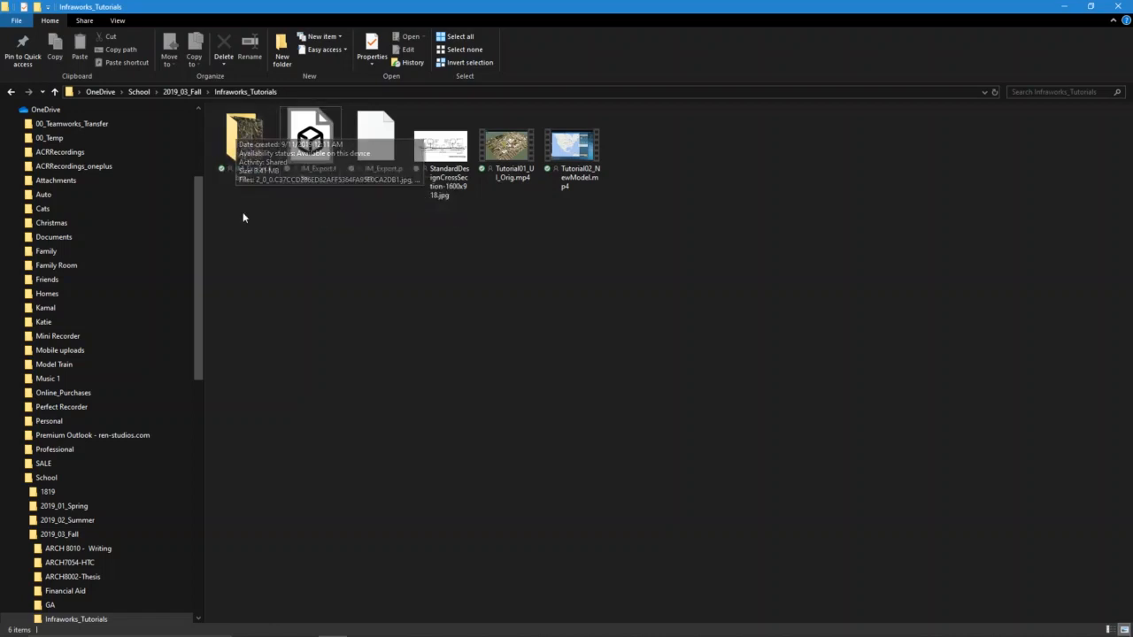
double_click(257, 168)
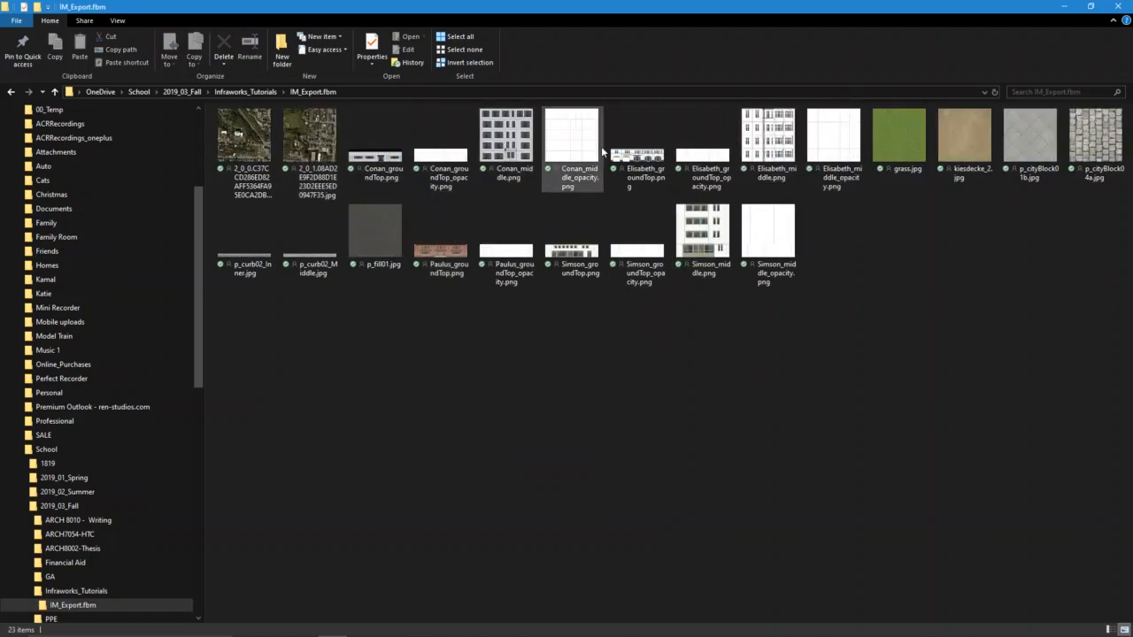
click(1098, 144)
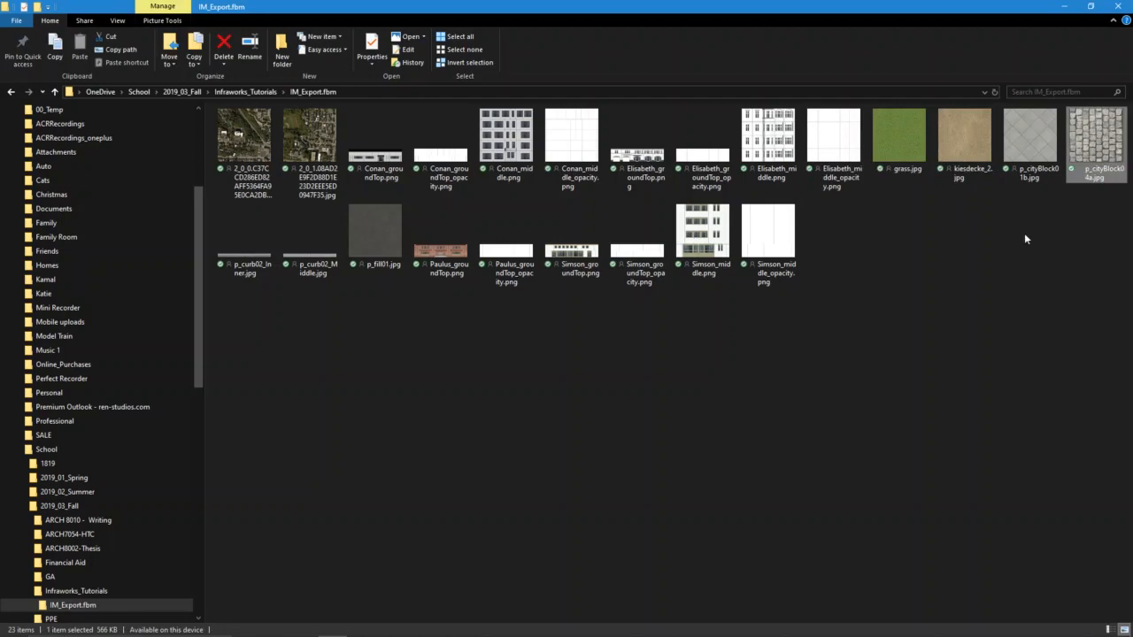
click(968, 277)
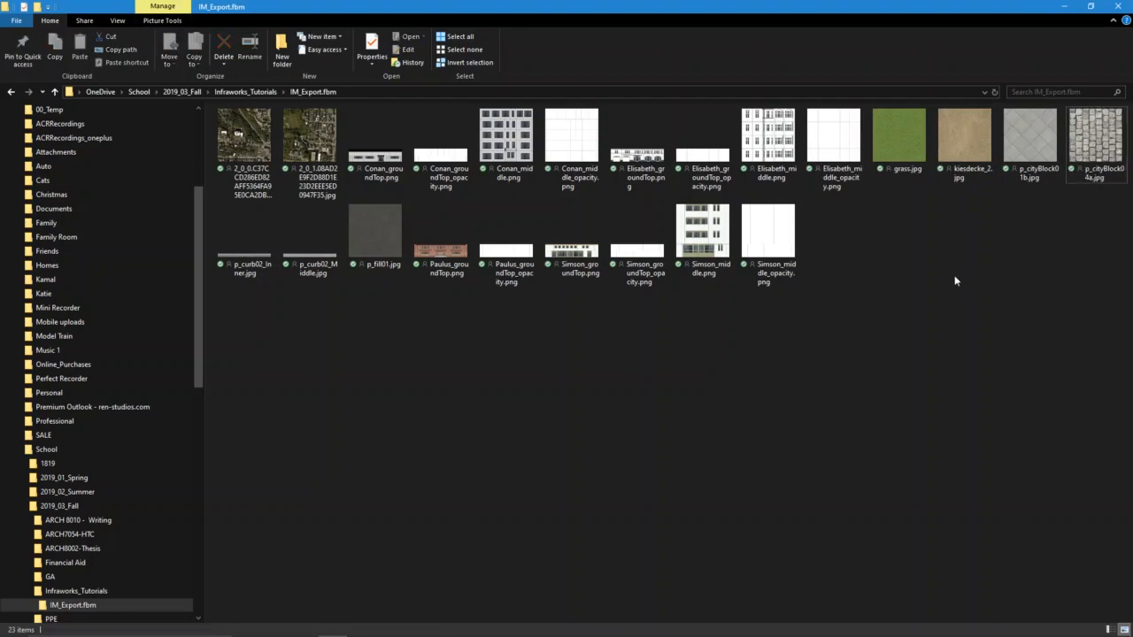
click(513, 135)
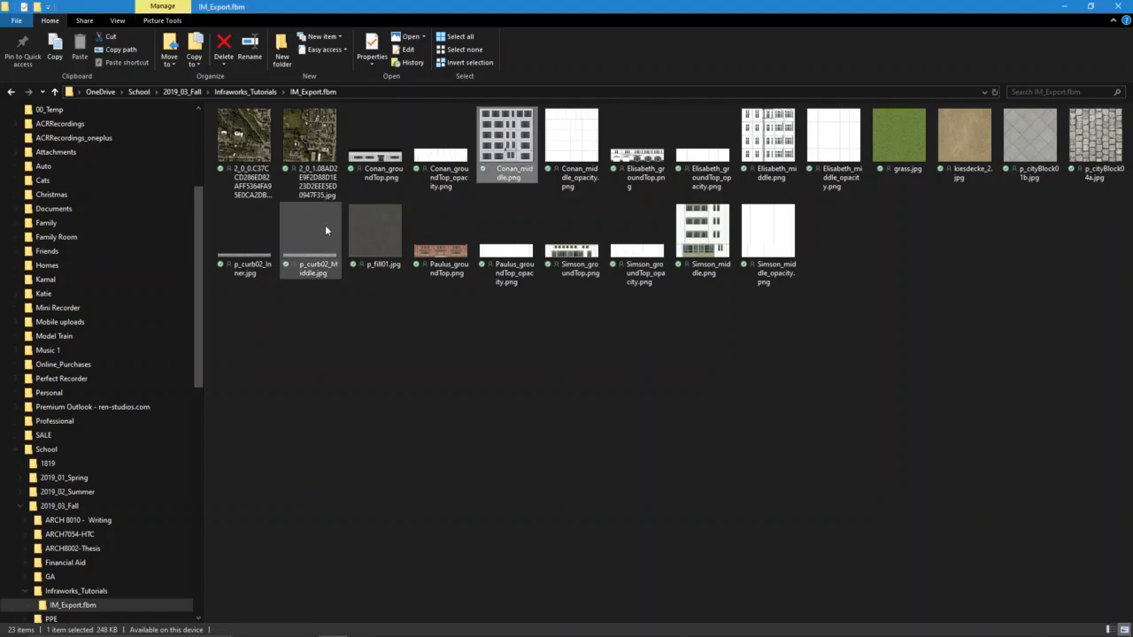
Preview the first aerial image and p_fill01.jpg, close both previews and return to the Infraworks_Tutorials folder
click(259, 145)
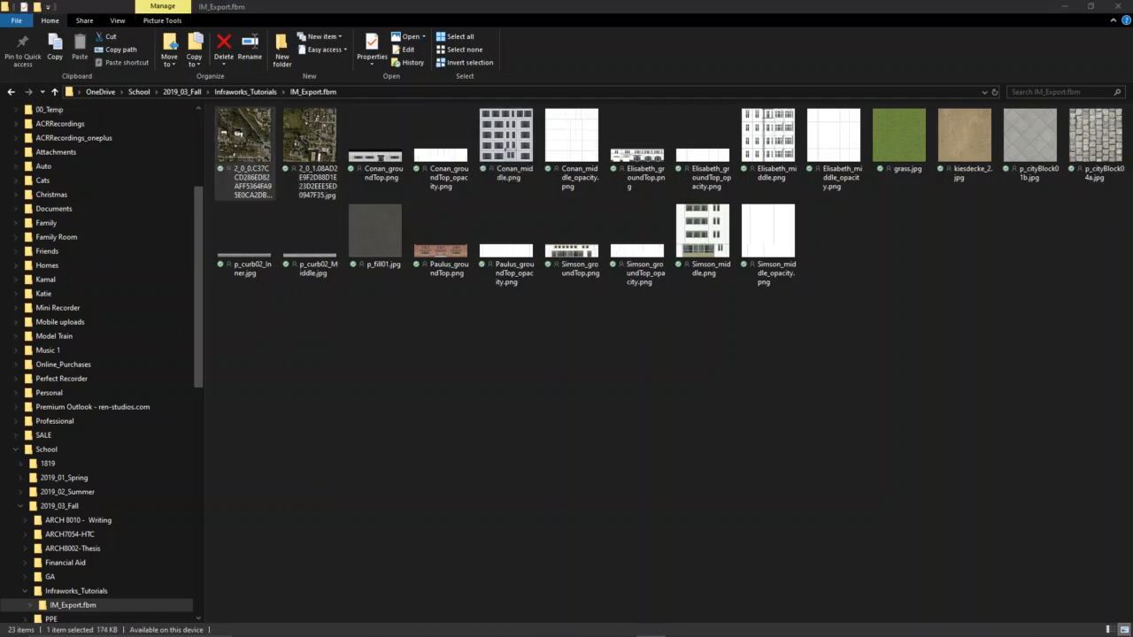
key(Return)
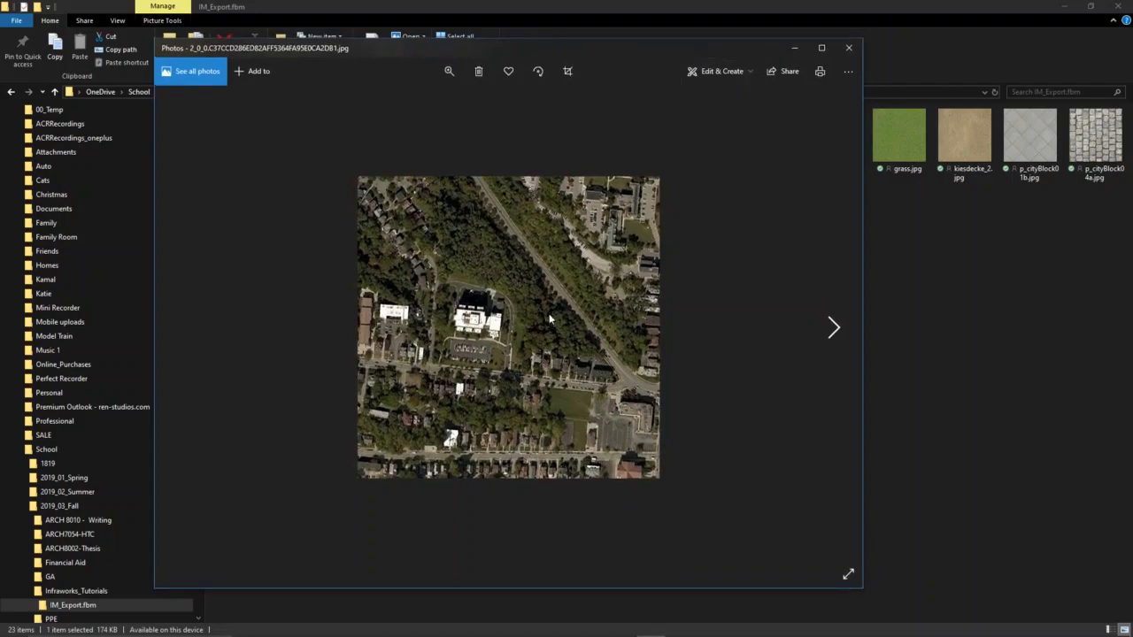
click(849, 48)
double_click(377, 230)
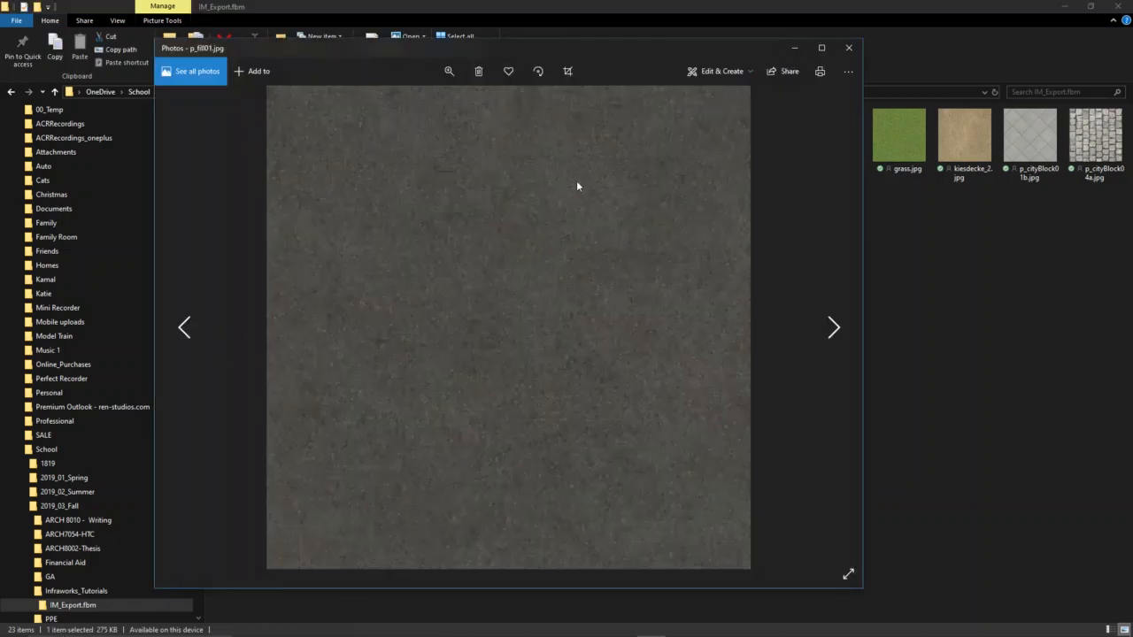
click(849, 48)
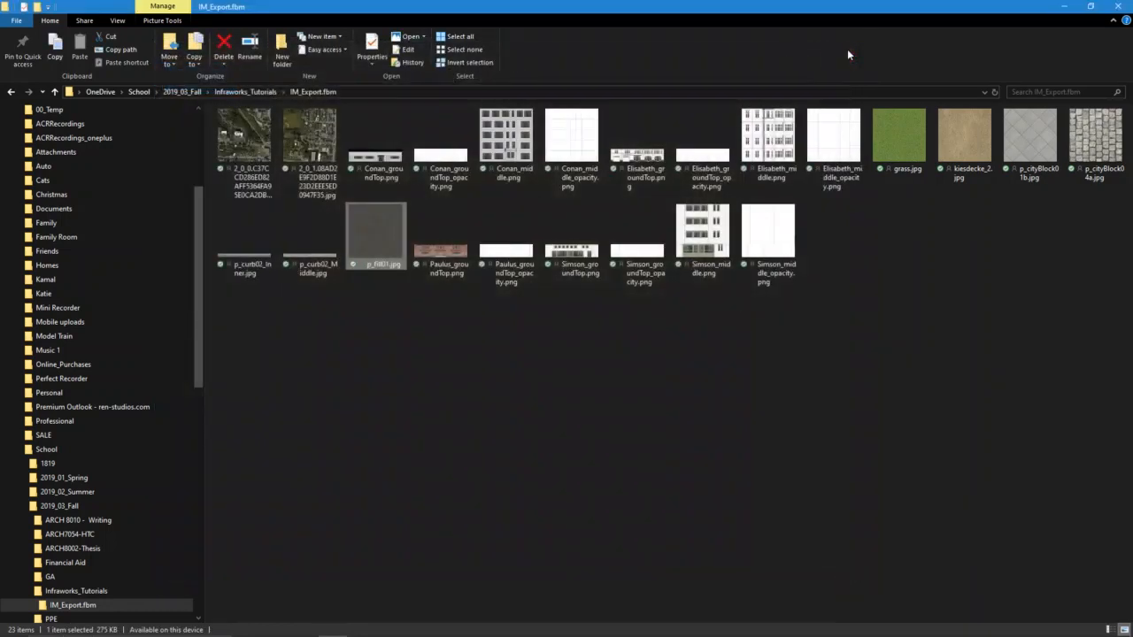
click(244, 91)
click(417, 342)
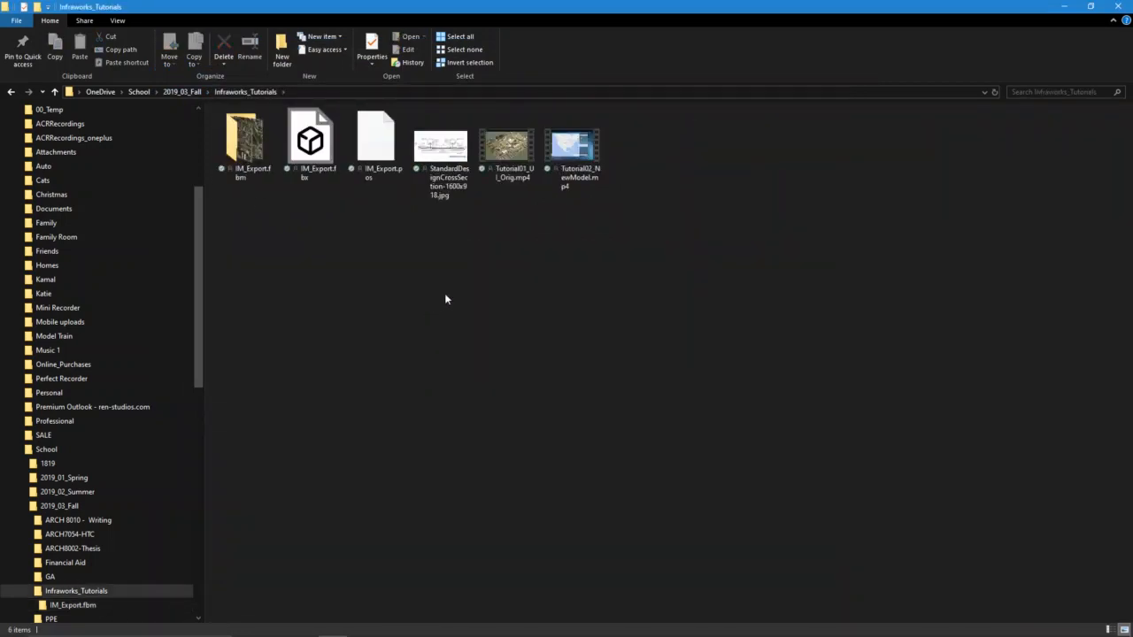
Check the available file actions and opening applications for IM_Export.fbx
click(315, 157)
right_click(315, 159)
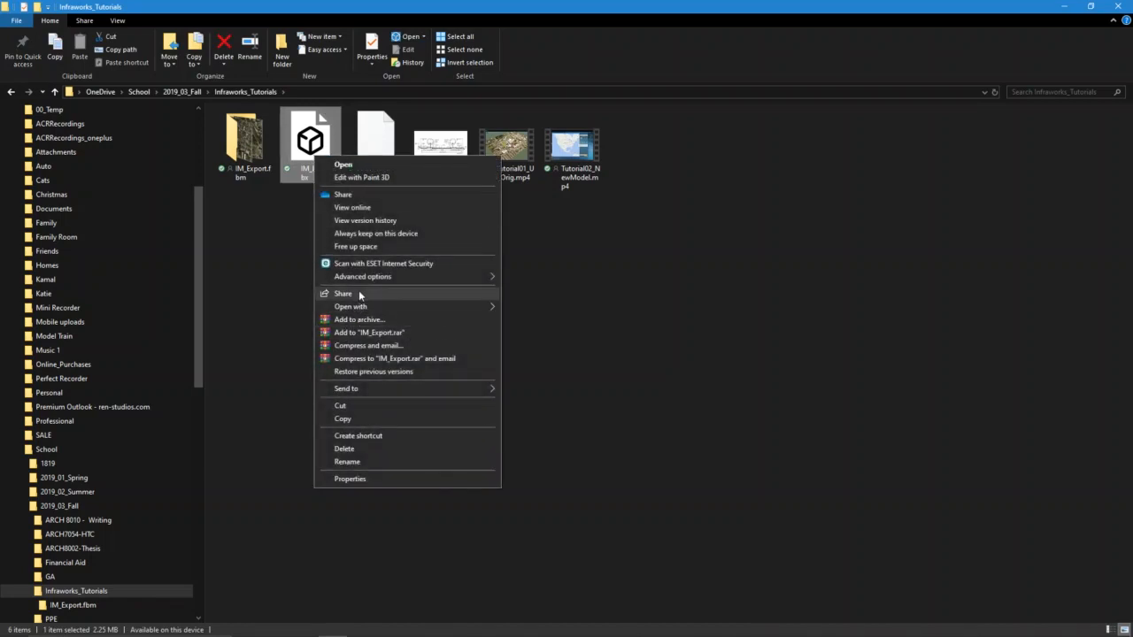
mouse_move(369, 307)
click(554, 317)
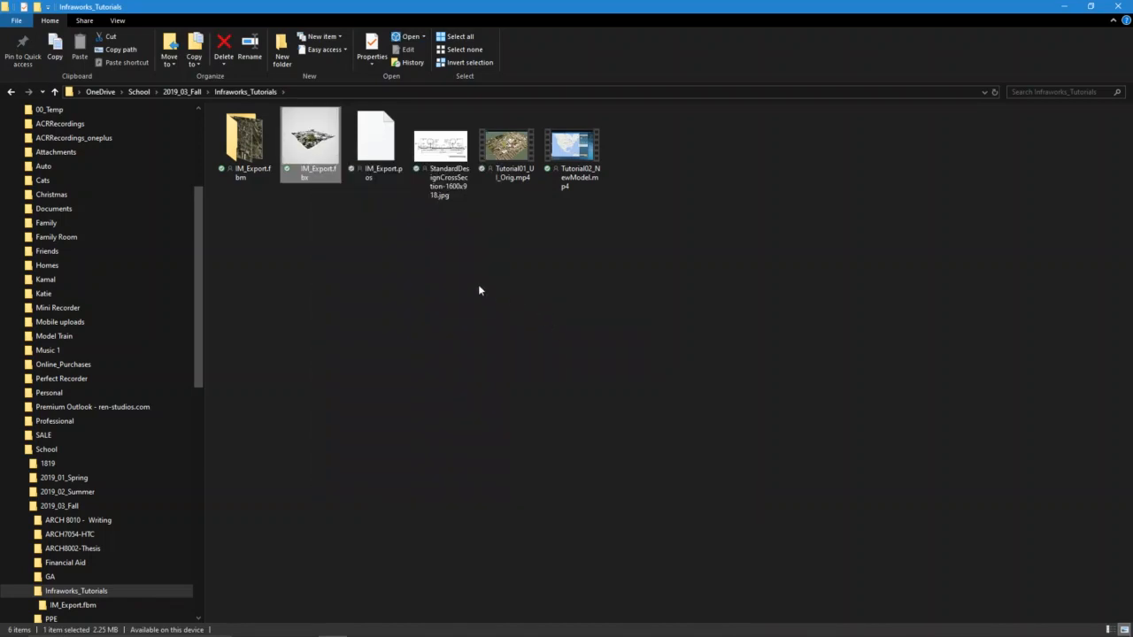
right_click(317, 147)
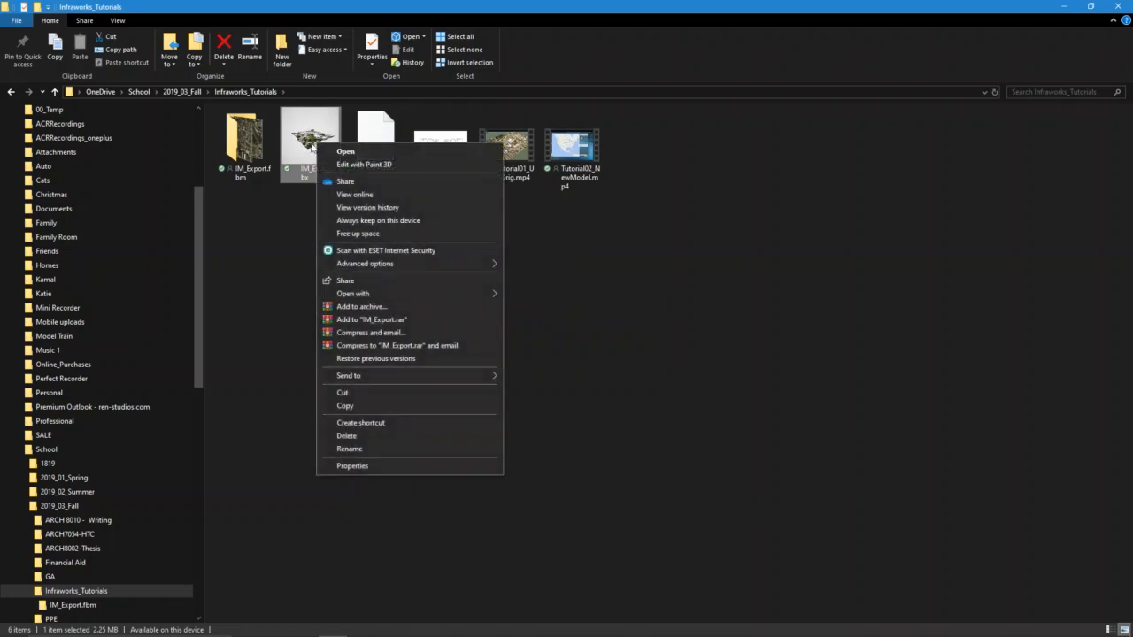
click(301, 226)
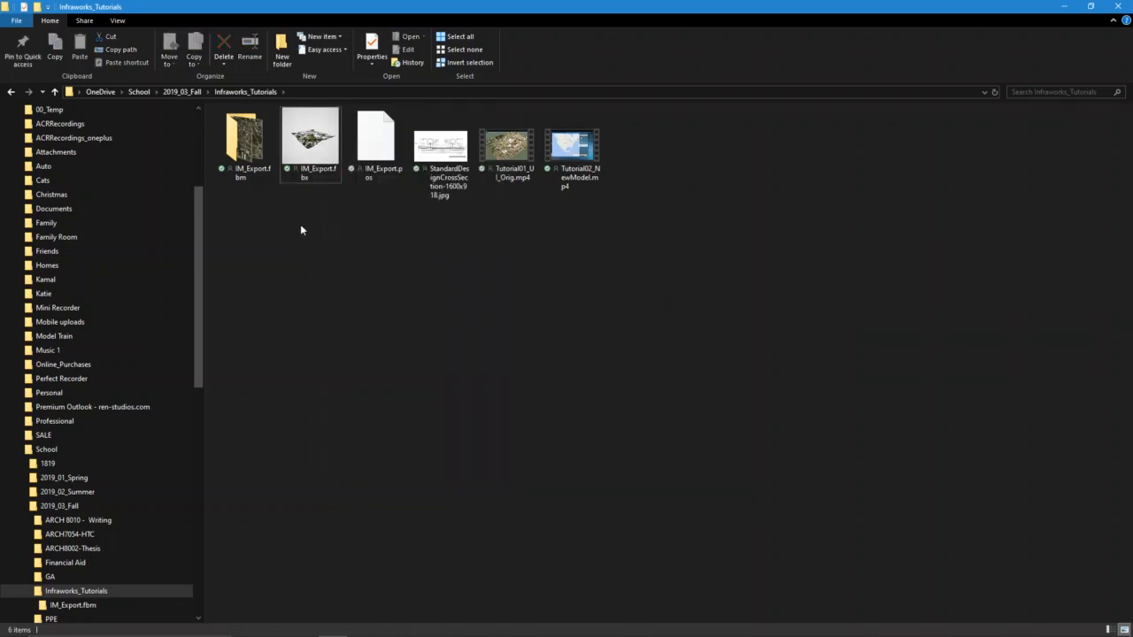
Open IM_Export.fbx in Rhino 6, accepting the FBX import options with Unweld turned off
right_click(309, 154)
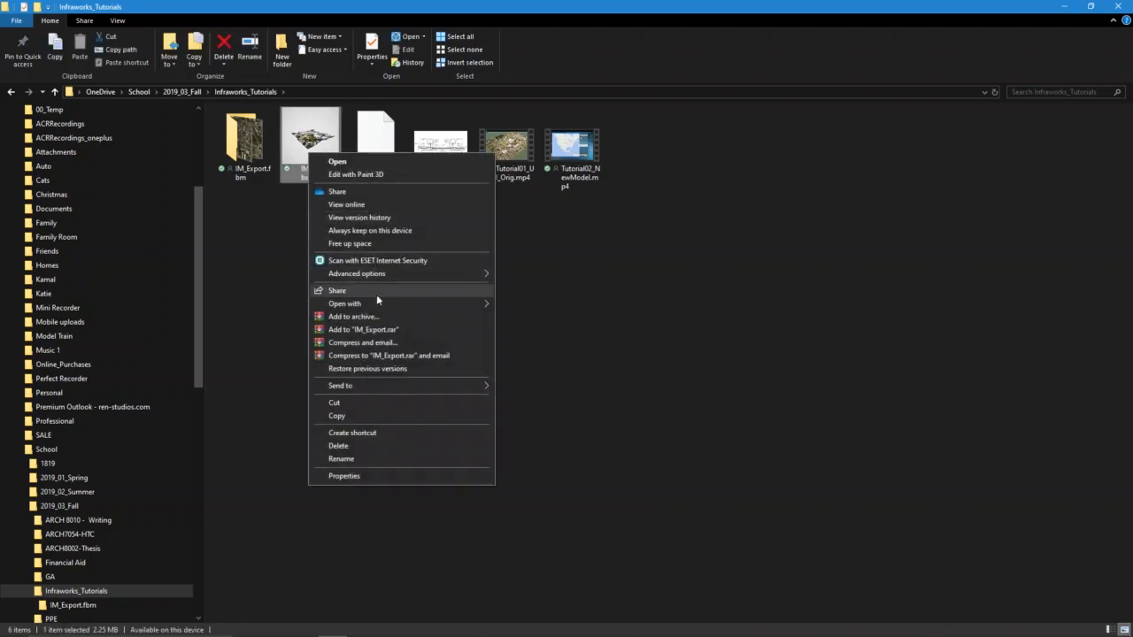
mouse_move(375, 303)
click(525, 331)
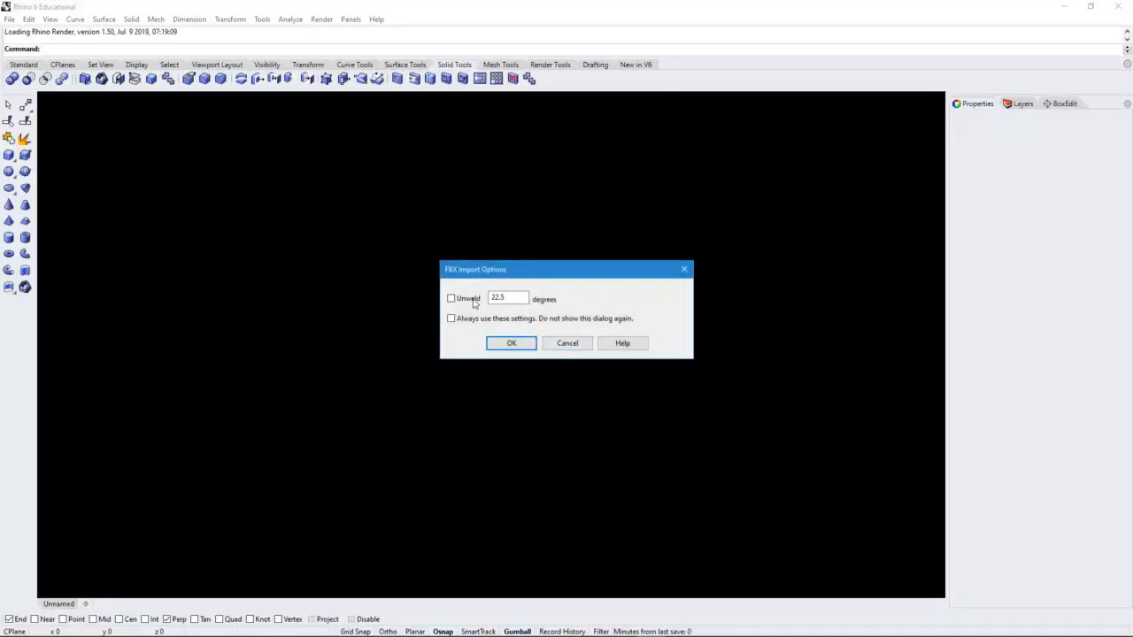
drag(520, 272, 467, 194)
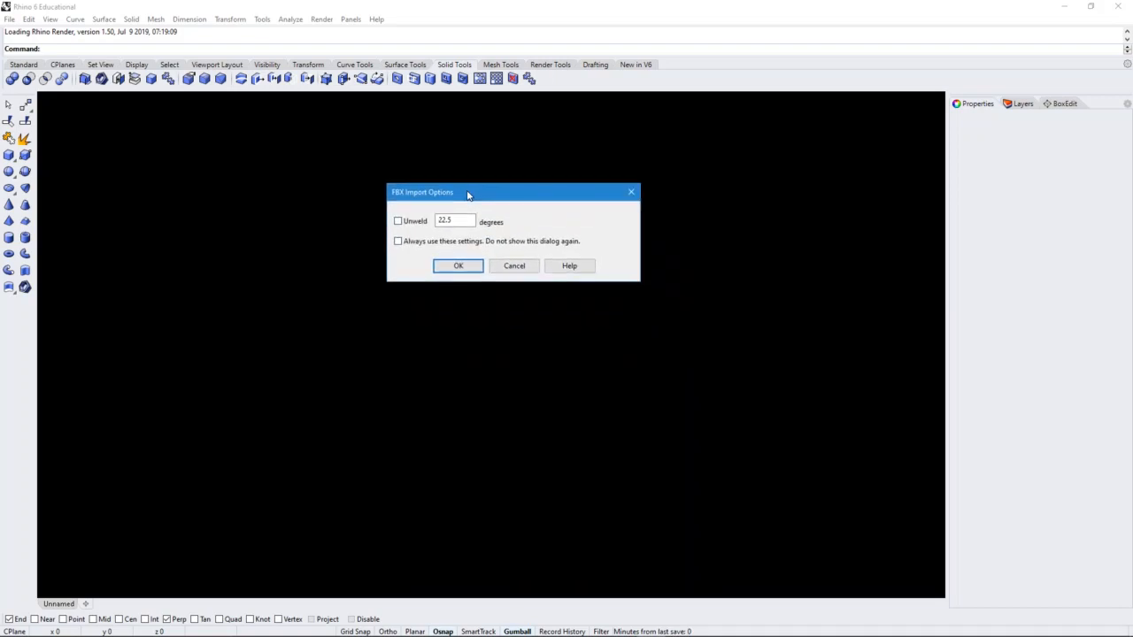
click(470, 266)
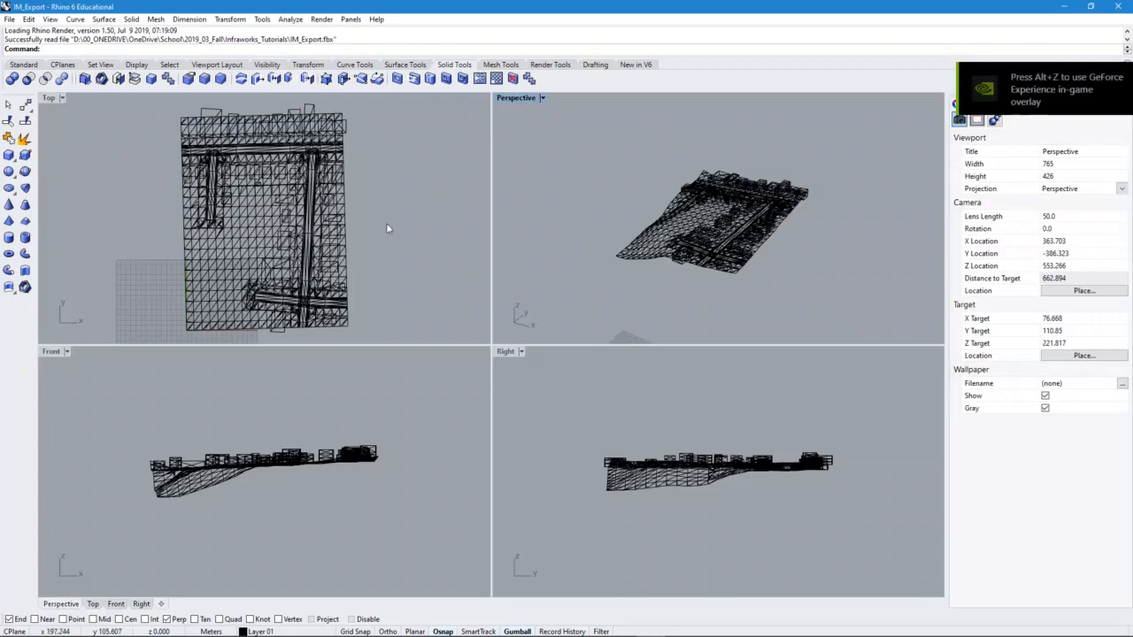
Maximize the Perspective viewport and view the whole imported neighbourhood mesh from above at an angle
double_click(517, 98)
right_drag(522, 273, 446, 534)
scroll(493, 400, up, 8)
scroll(493, 400, down, 4)
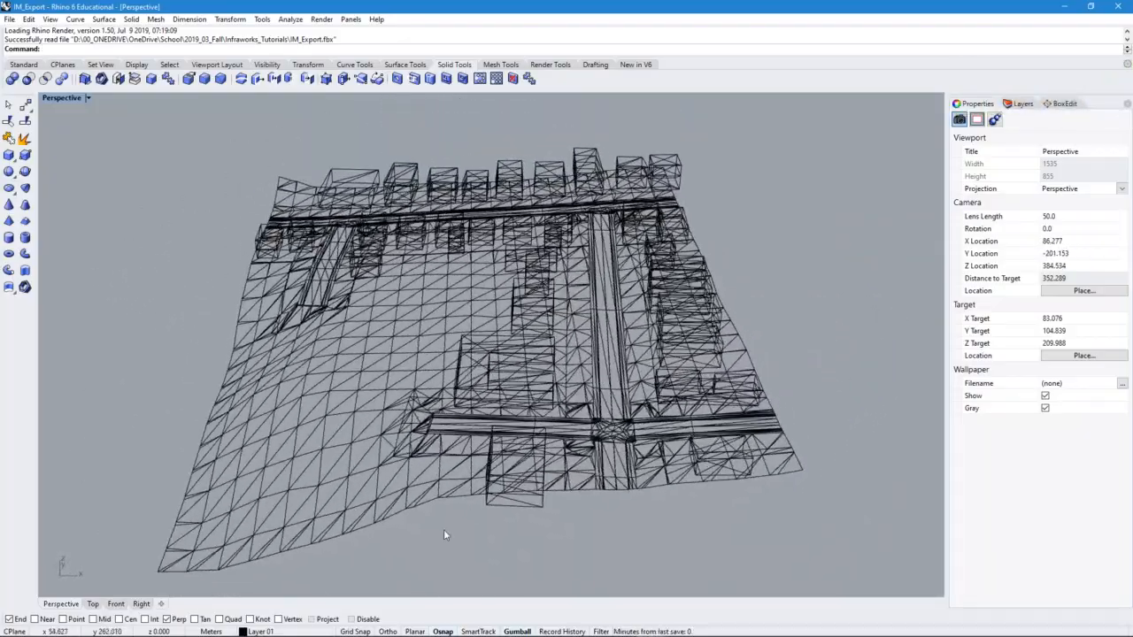
Switch to InfraWorks, turn on Wireframe rendering for the Conceptual View and examine the road network
mouse_move(422, 634)
click(626, 631)
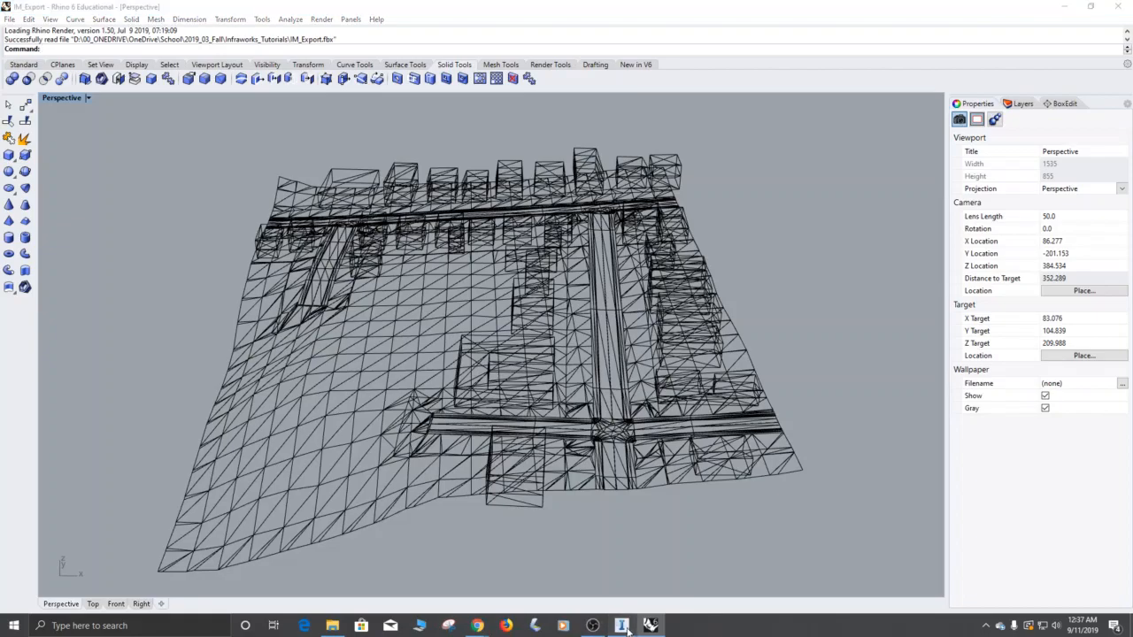
click(796, 32)
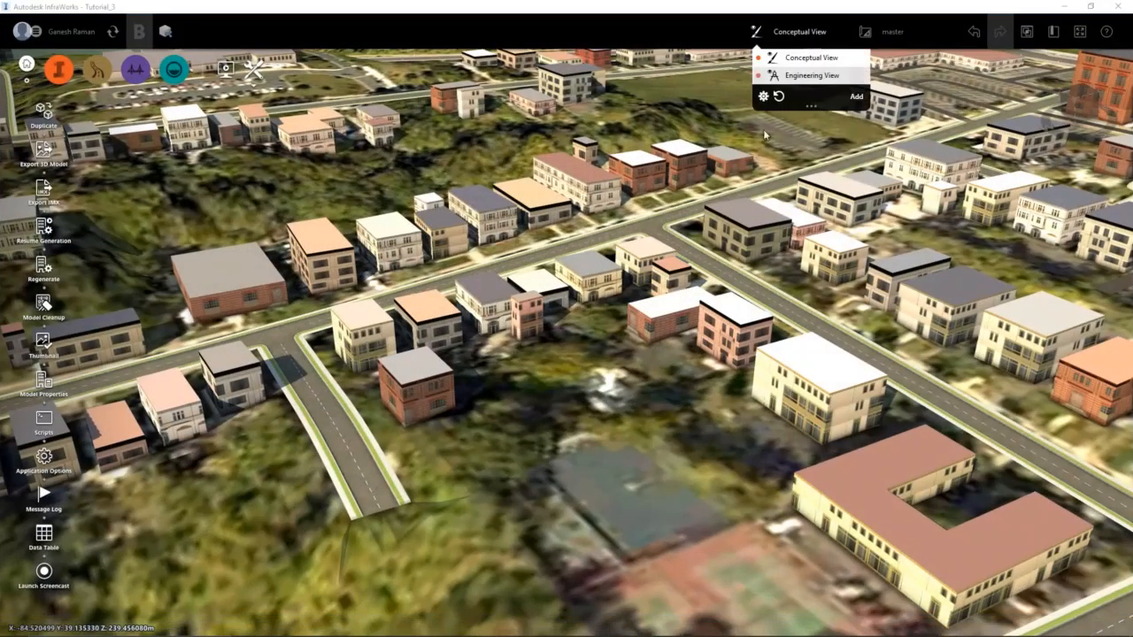
click(763, 95)
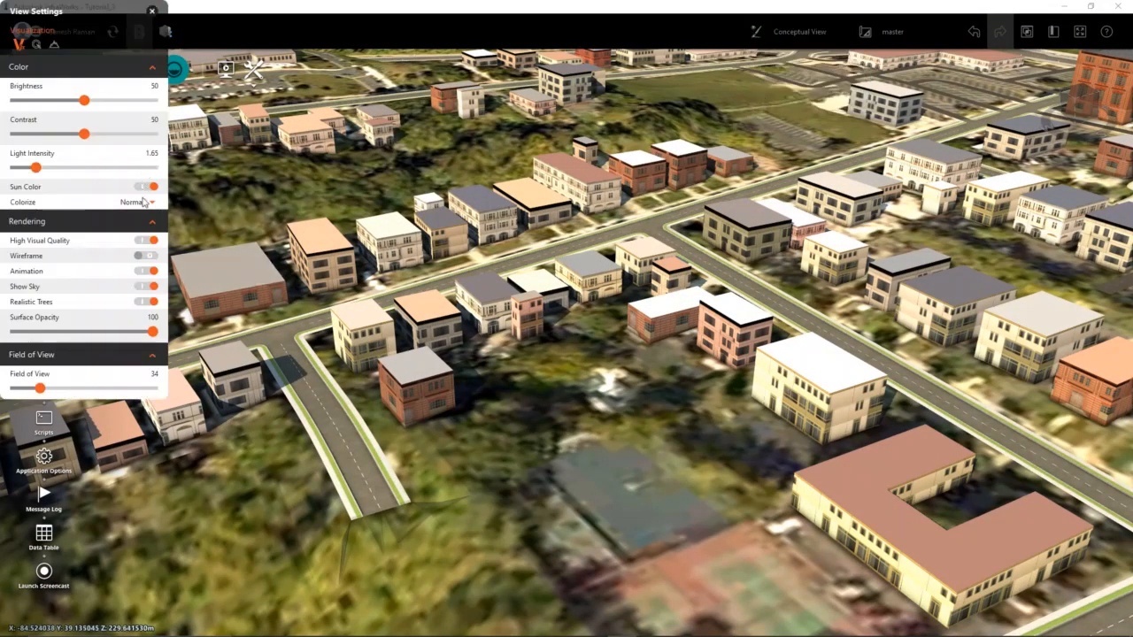
click(146, 255)
middle_drag(340, 381, 439, 285)
drag(434, 356, 464, 346)
scroll(465, 346, up, 4)
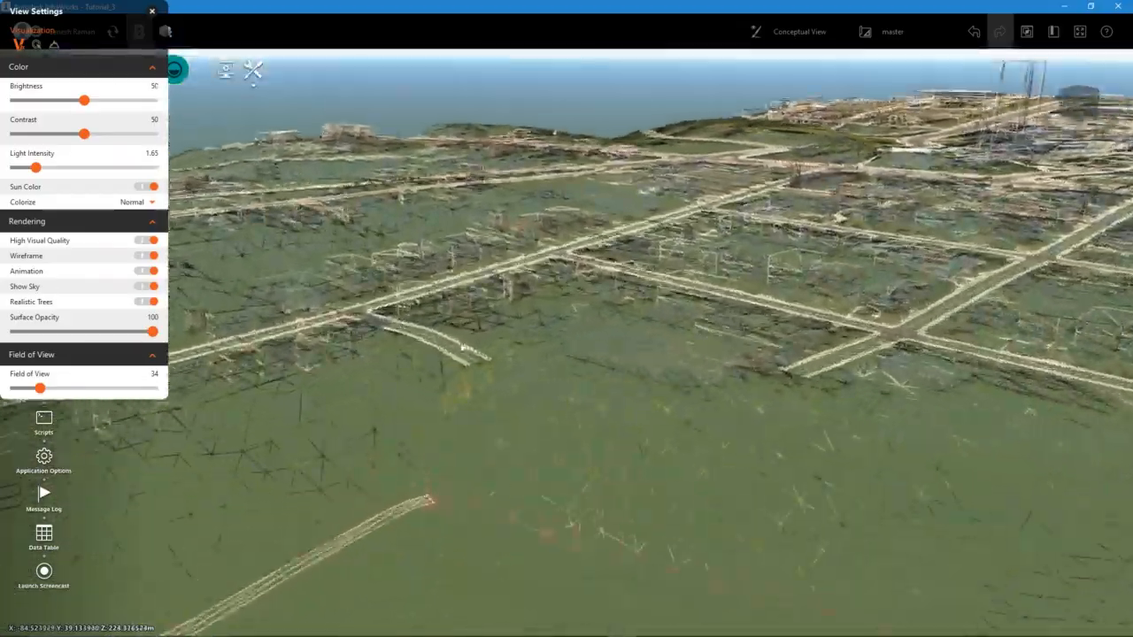
drag(579, 354, 522, 337)
Switch back to Rhino and select the road surface mesh at the street intersection
mouse_move(618, 631)
click(651, 625)
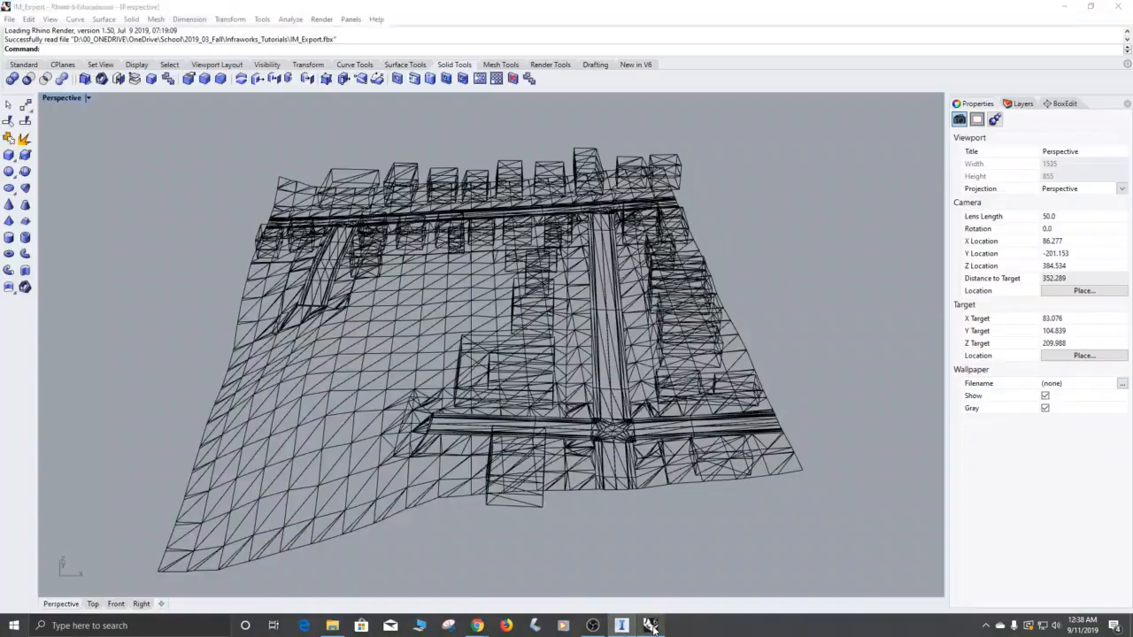
right_drag(531, 380, 558, 492)
scroll(619, 462, up, 8)
click(608, 335)
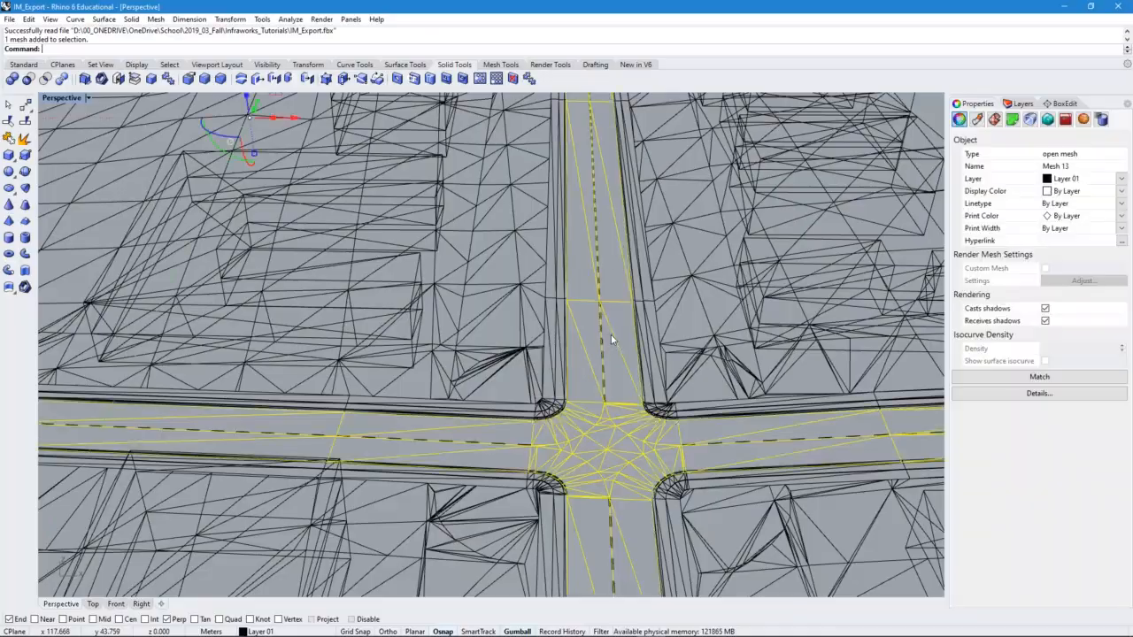
Select Mesh 2 and examine which building roofs and lane markings across the neighbourhood belong to it
scroll(614, 329, down, 6)
right_drag(623, 286, 748, 290)
right_drag(708, 250, 666, 323)
scroll(624, 375, up, 4)
click(567, 337)
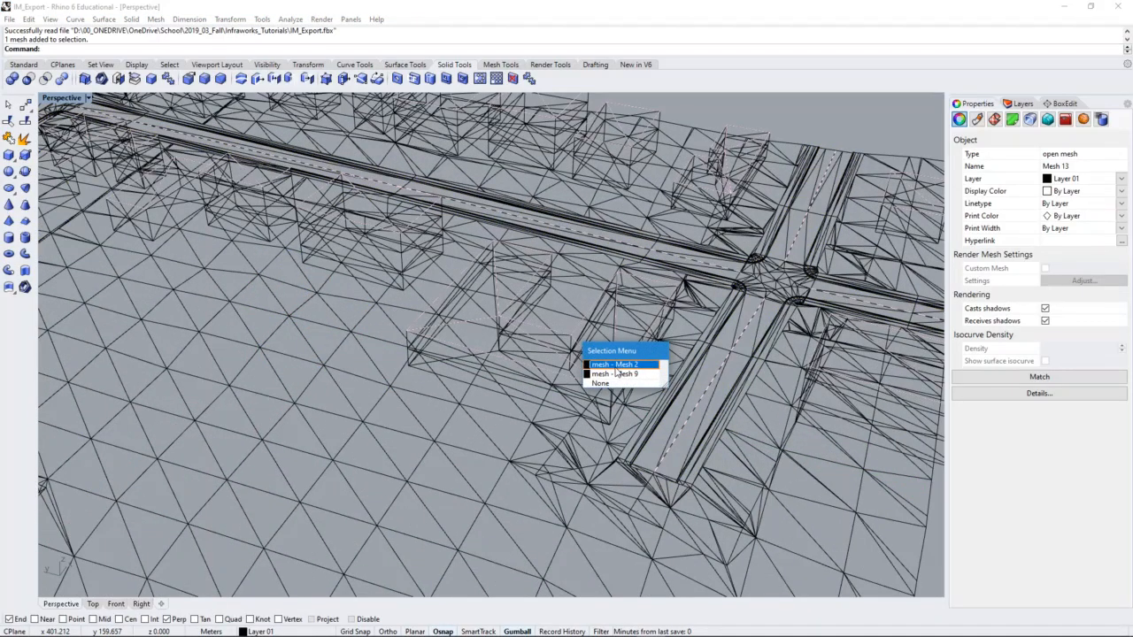
click(616, 365)
scroll(719, 390, up, 5)
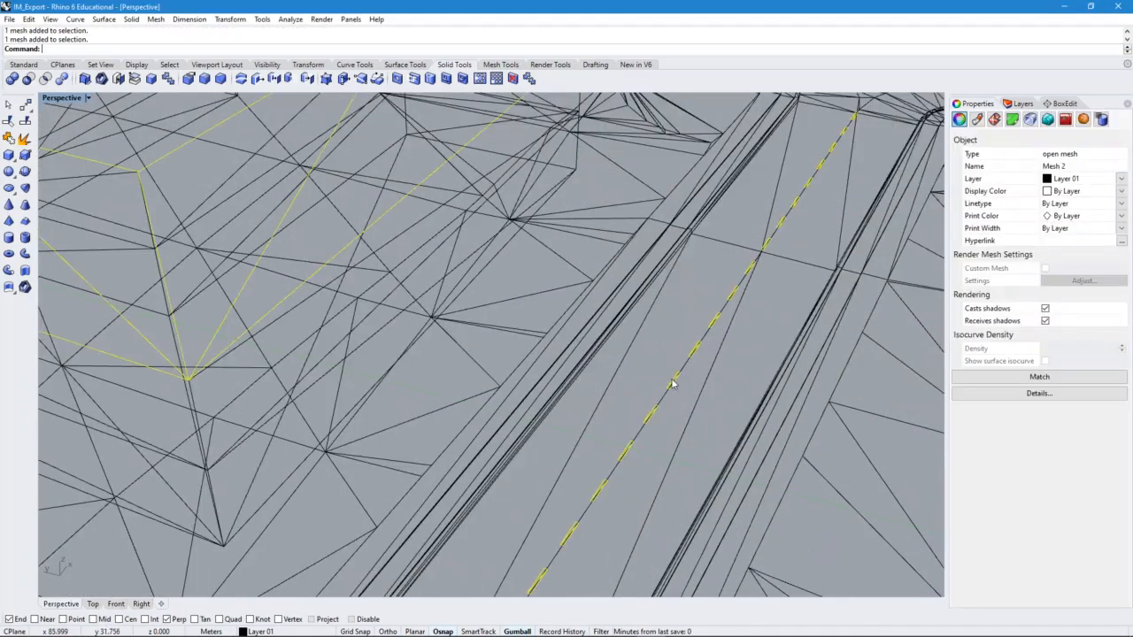
scroll(688, 361, down, 6)
scroll(624, 341, down, 5)
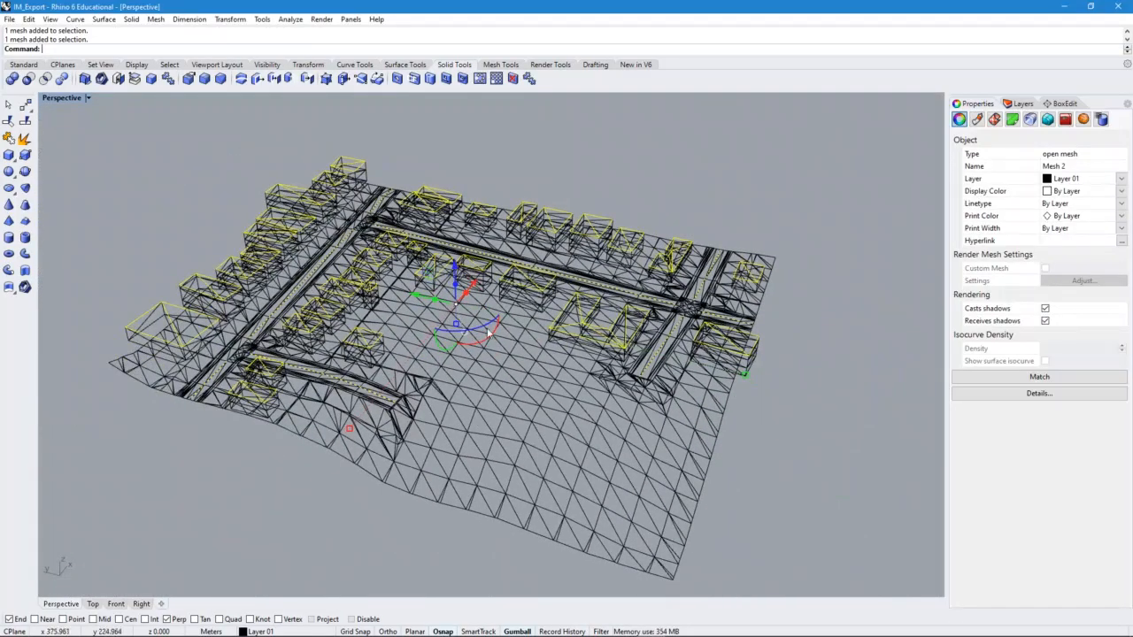
scroll(133, 349, up, 5)
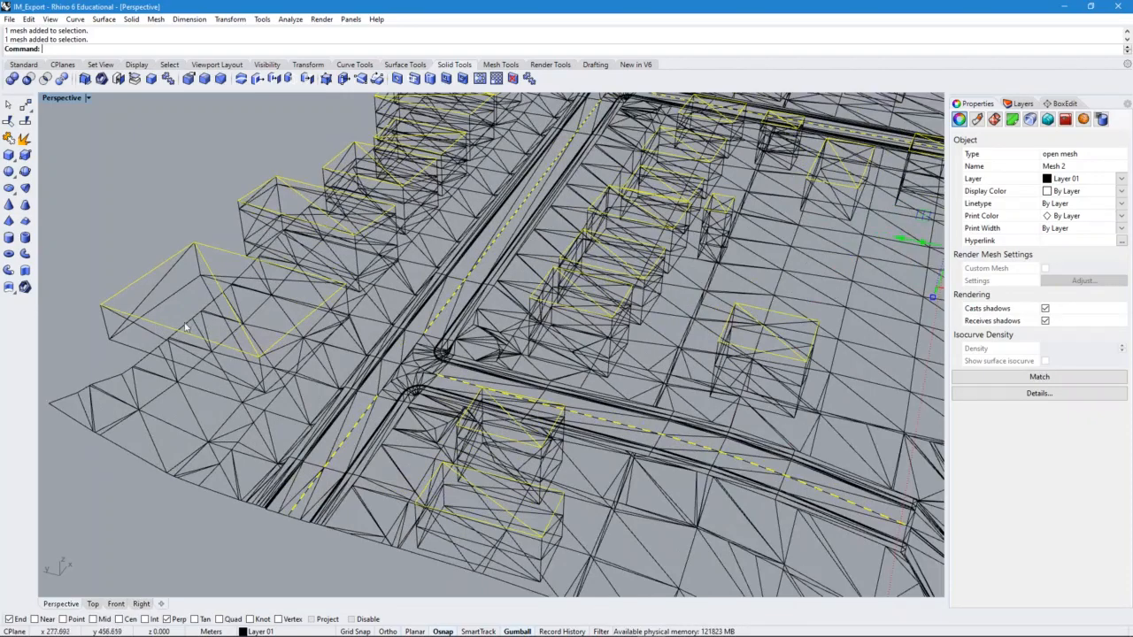
scroll(187, 320, down, 5)
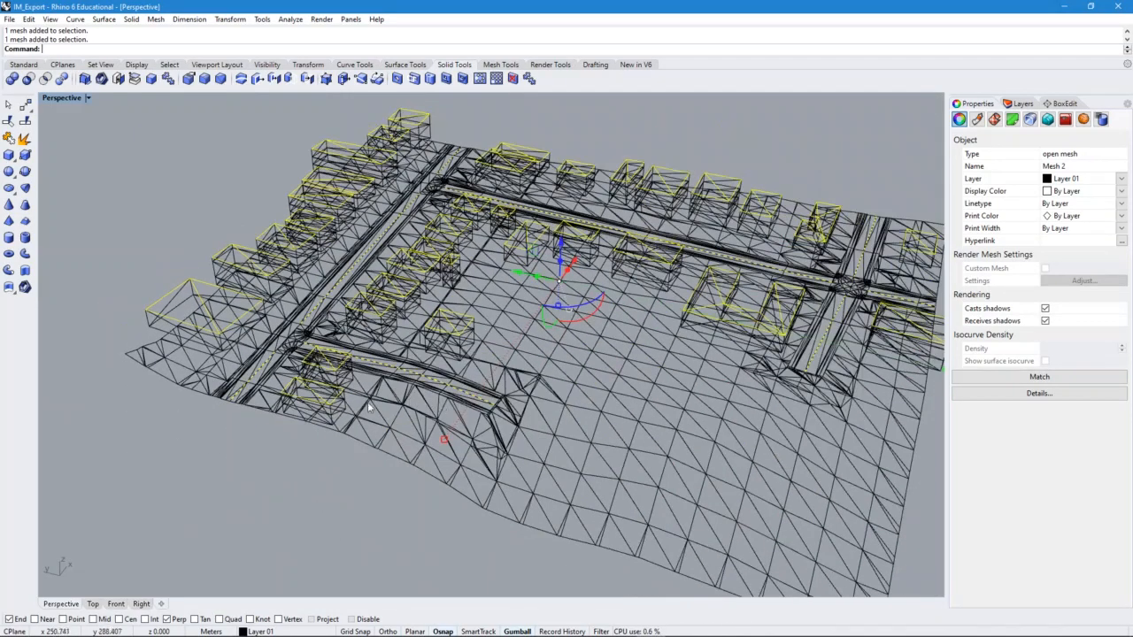
Select the mesh of the strips bordering the roads and follow it to the four-way intersection
scroll(239, 400, up, 6)
click(162, 363)
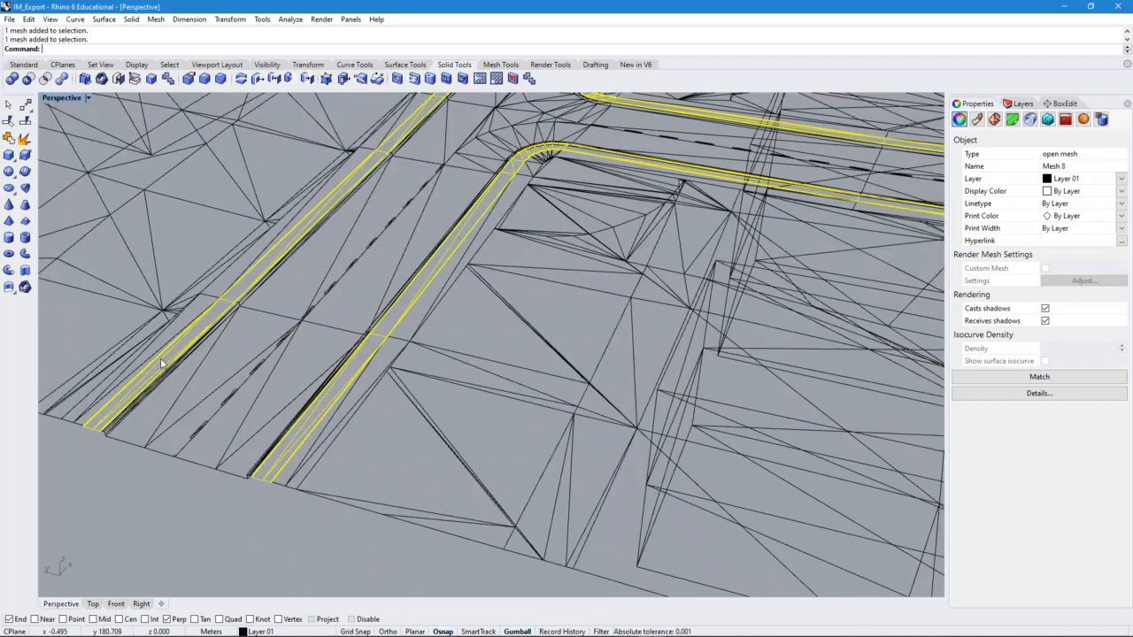
scroll(303, 354, down, 4)
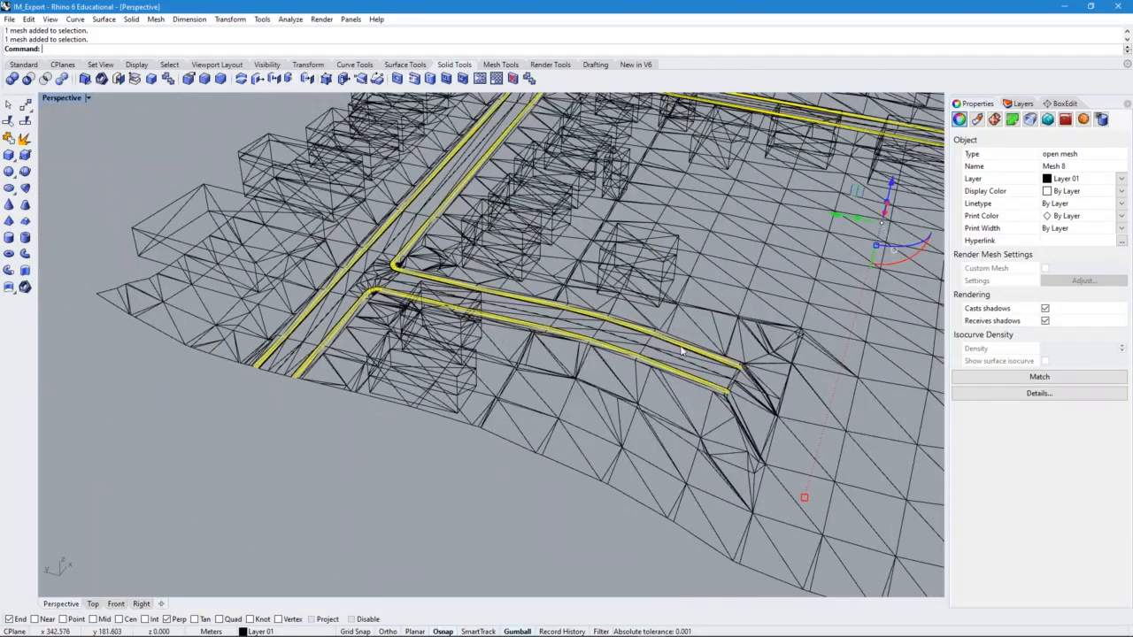
shift+right_drag(681, 350, 418, 437)
scroll(418, 437, down, 4)
shift+right_drag(757, 416, 538, 372)
scroll(539, 371, up, 5)
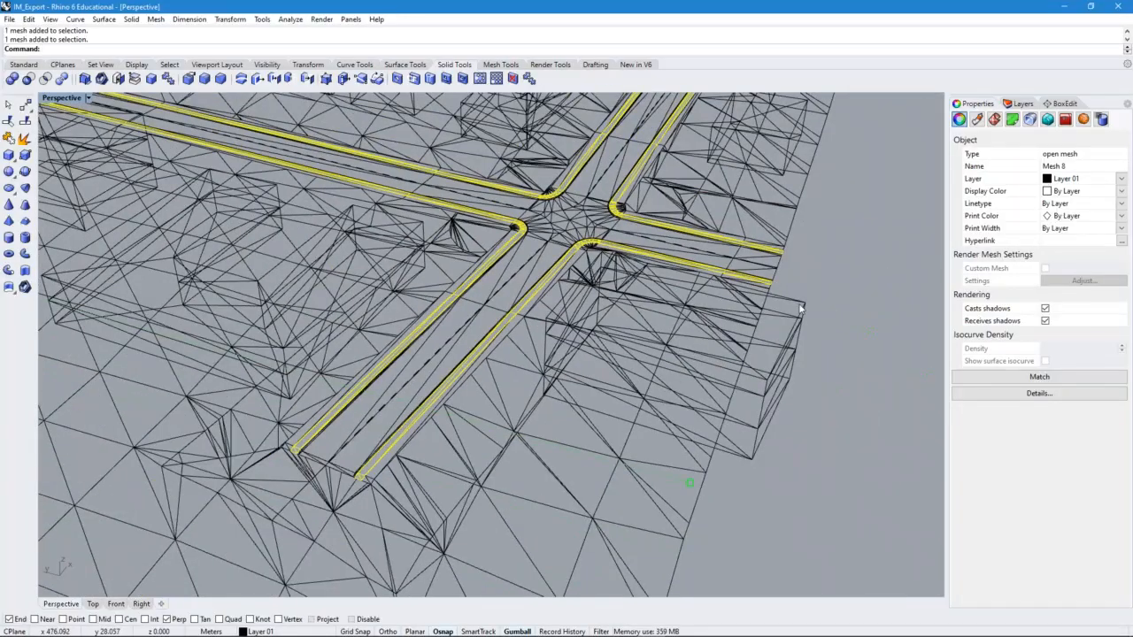
Show the layer list, check Layer 01 against the whole model and clear the mesh selection
click(1023, 104)
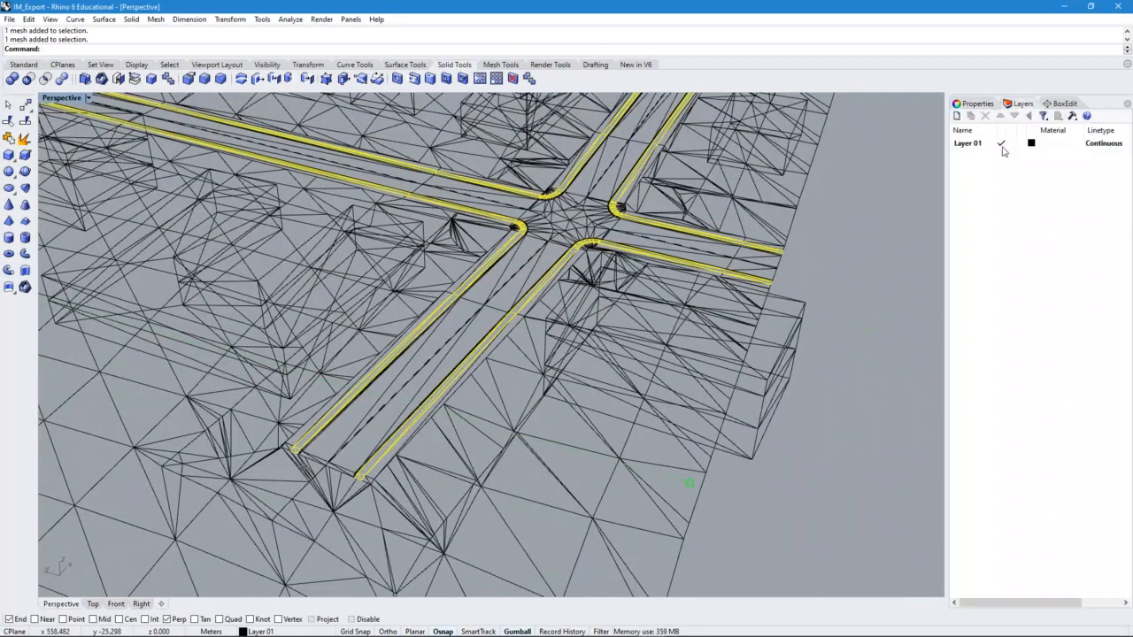
click(975, 145)
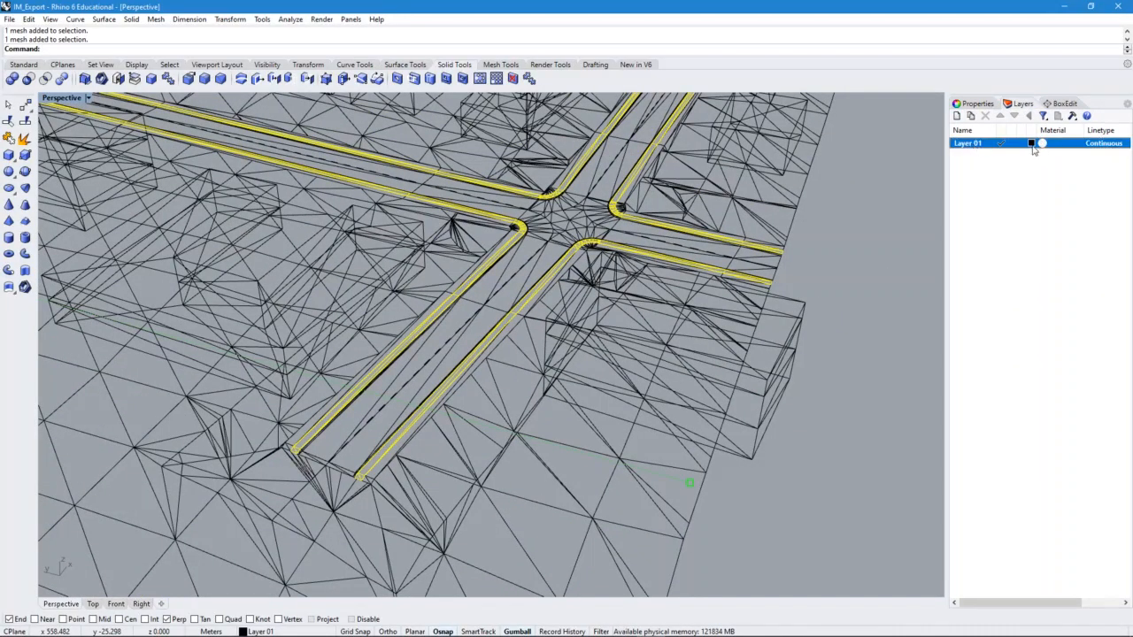
scroll(758, 321, down, 10)
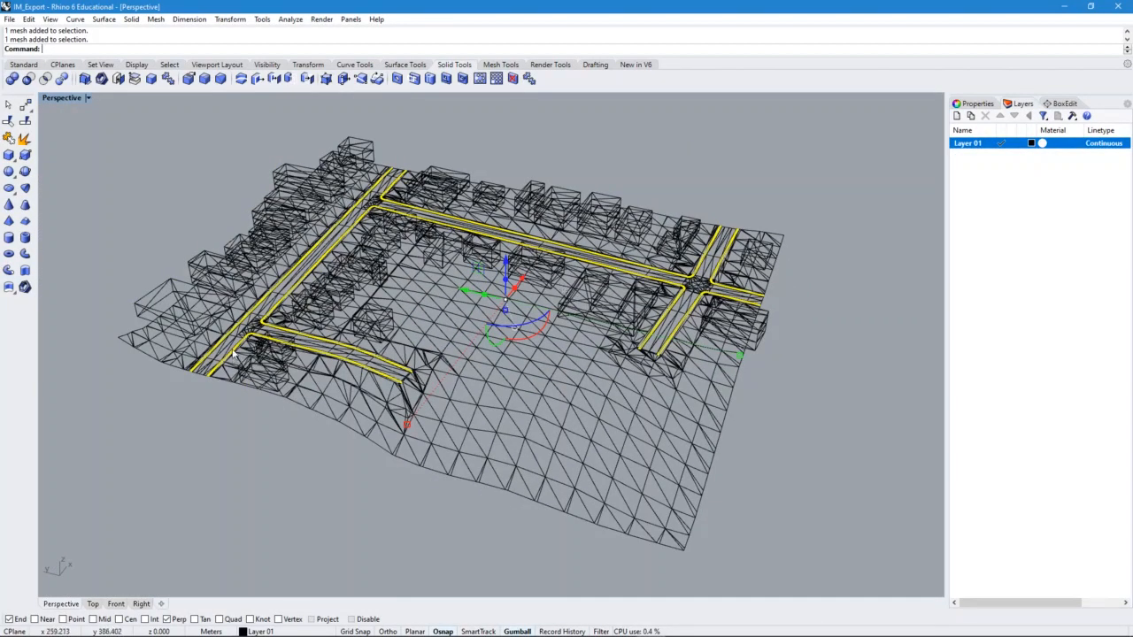
scroll(234, 354, up, 2)
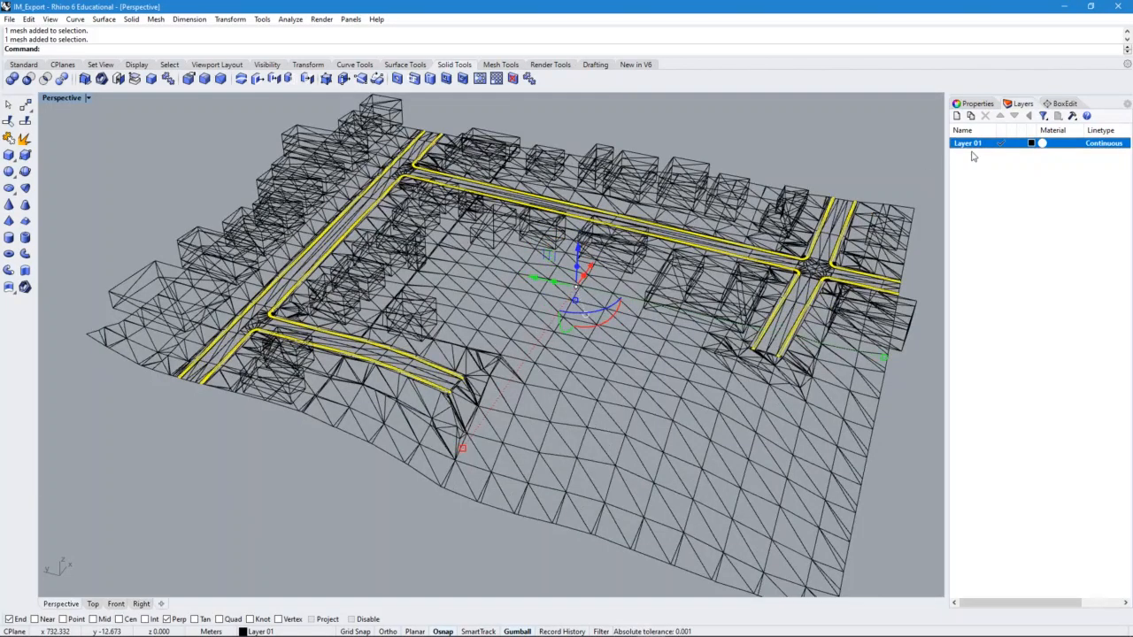
click(830, 162)
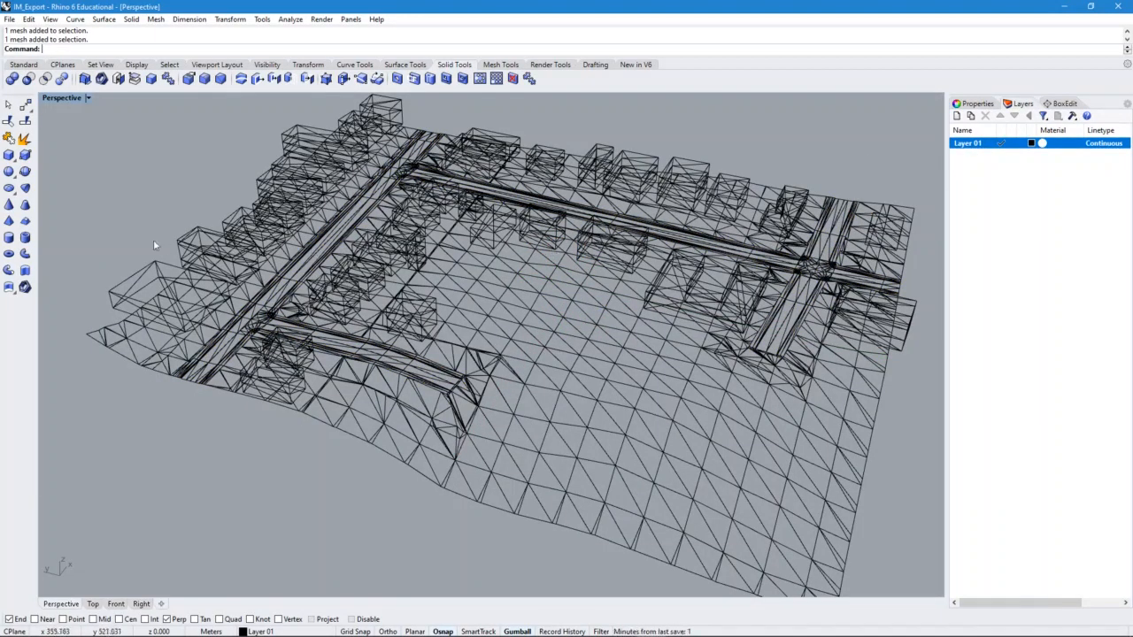
Switch to File Explorer, look through the texture images in the IM_Export.fbm folder and return to Rhino
click(88, 98)
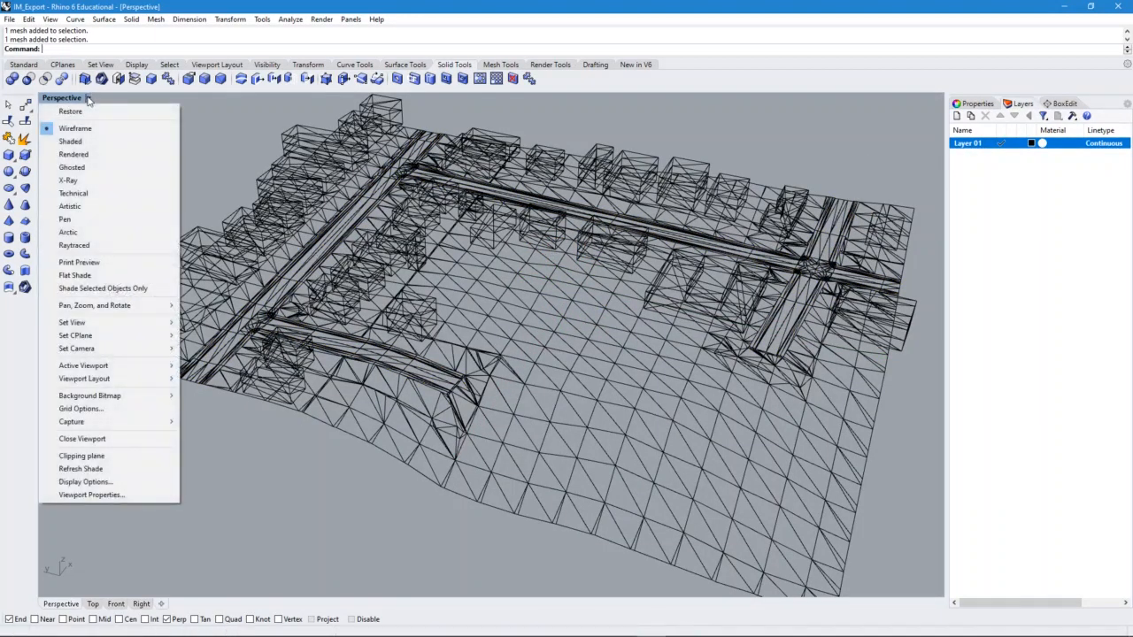
click(226, 159)
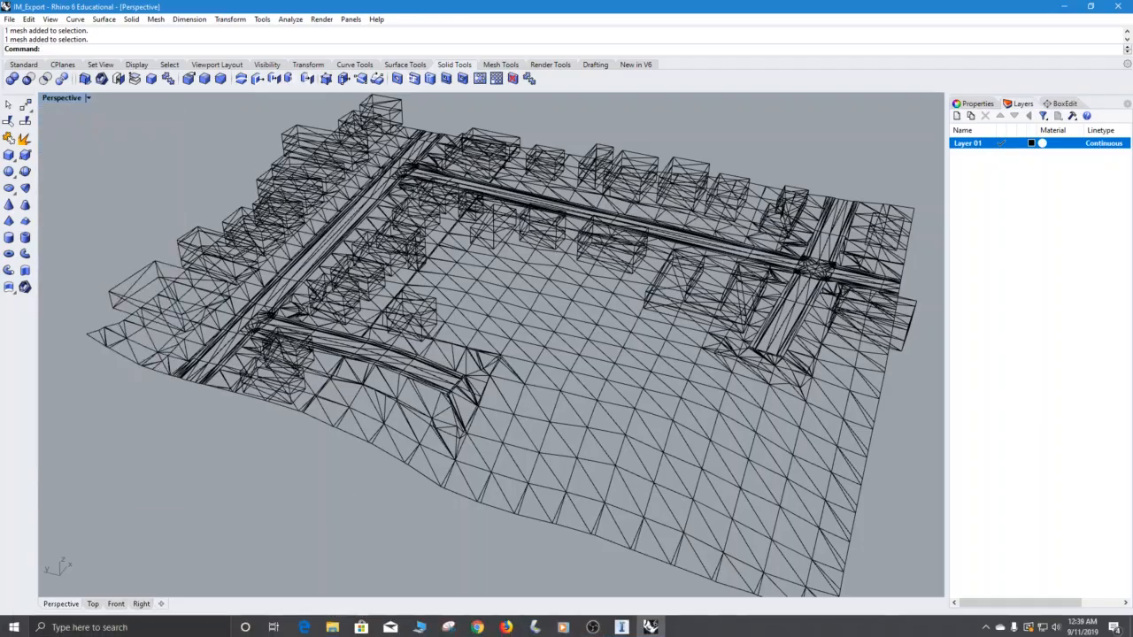
click(337, 628)
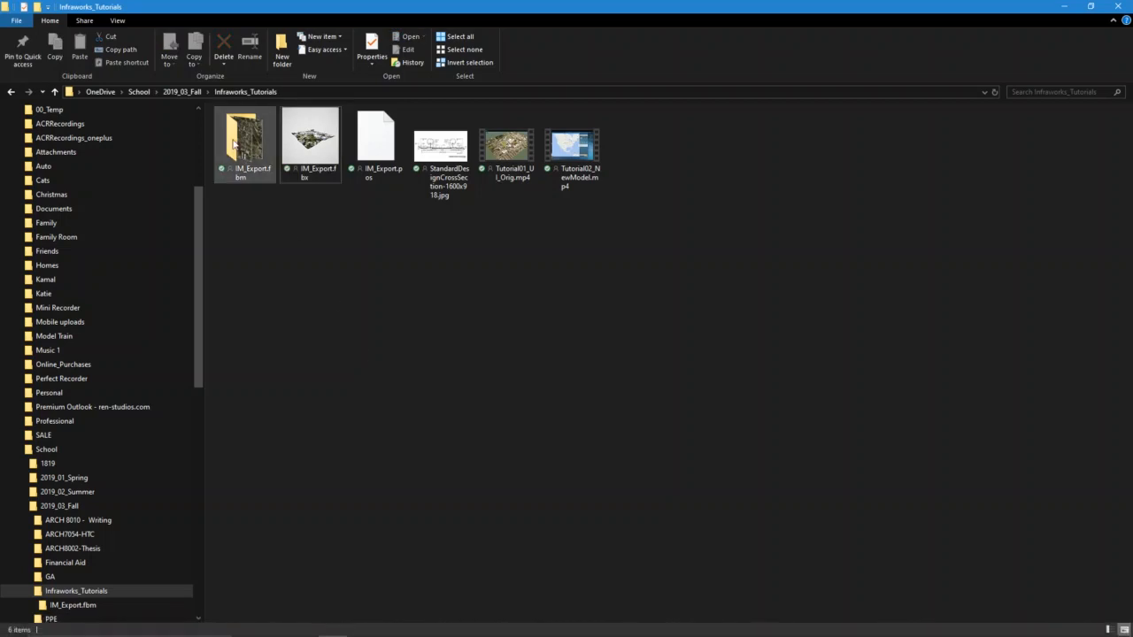
double_click(244, 141)
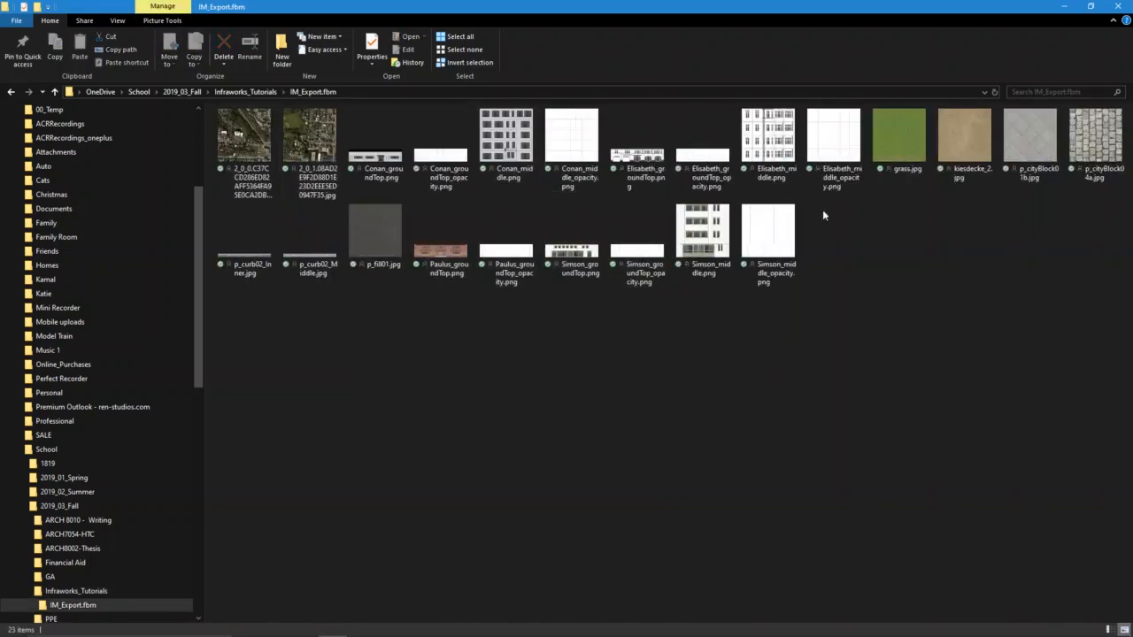
click(1064, 8)
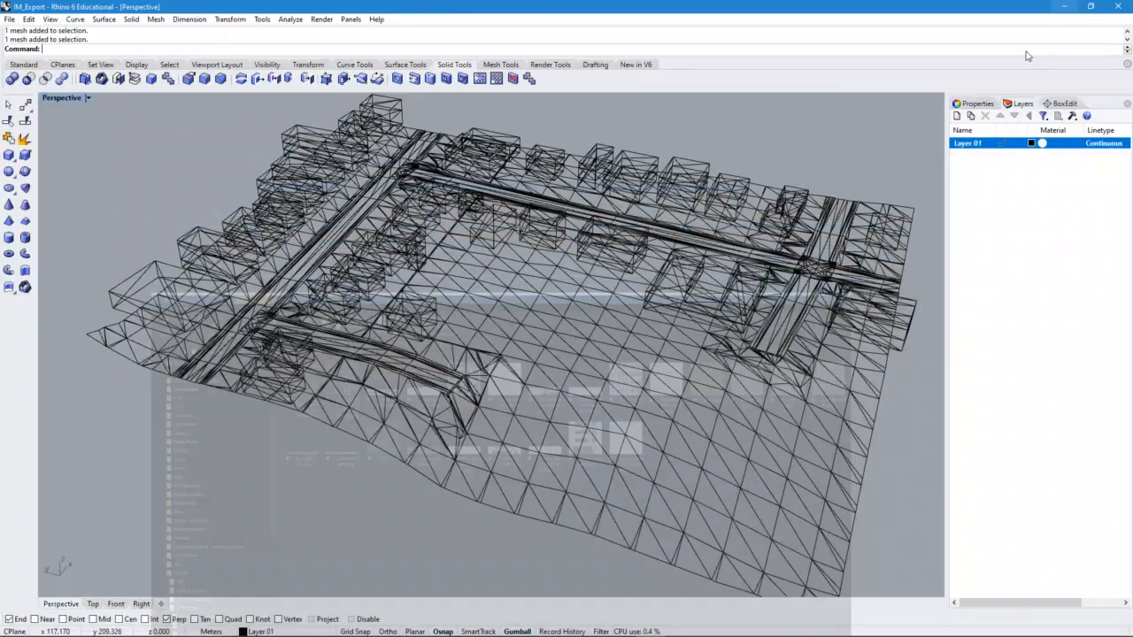
Set the Perspective viewport to Rendered display mode and inspect the textured buildings and roads at a street junction
click(87, 98)
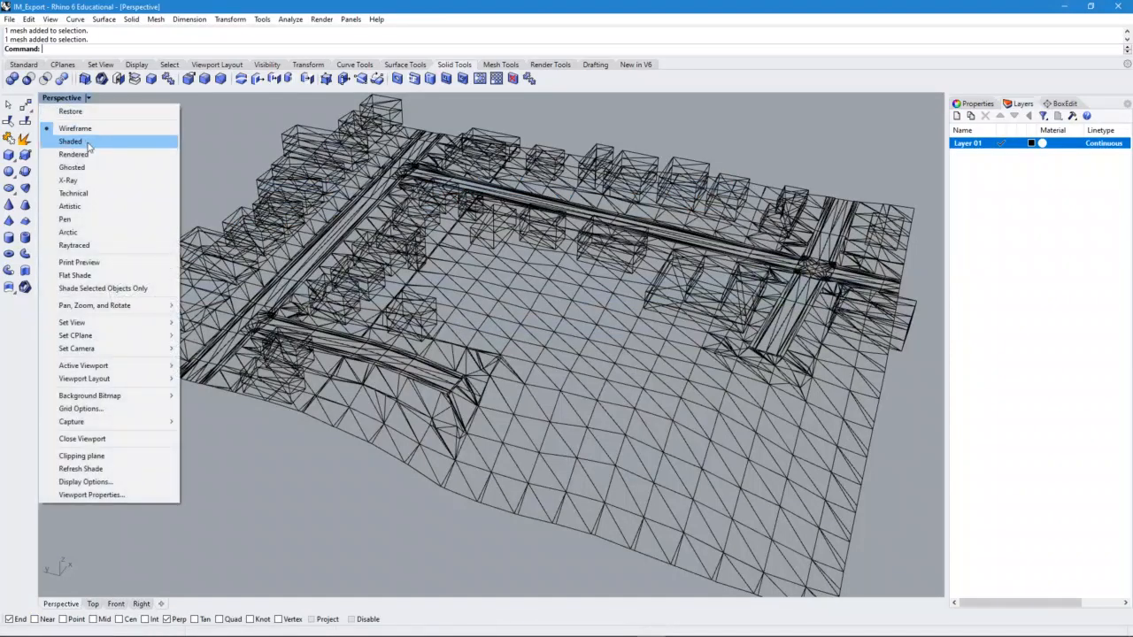
click(86, 158)
right_drag(568, 336, 321, 440)
scroll(347, 338, up, 7)
scroll(348, 338, down, 5)
scroll(322, 440, up, 5)
scroll(321, 439, up, 2)
Select the mesh of the dashed lane markings, clear the selection and examine the whole textured neighbourhood from several angles
click(449, 408)
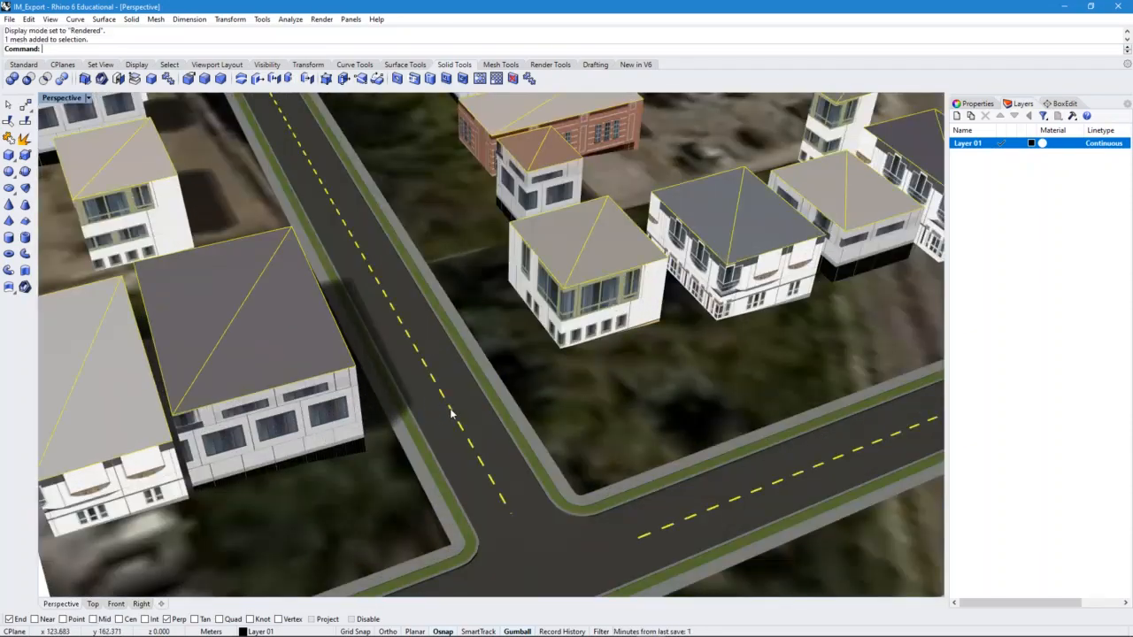
key(Escape)
right_drag(576, 384, 386, 356)
scroll(488, 368, down, 10)
right_drag(563, 343, 407, 324)
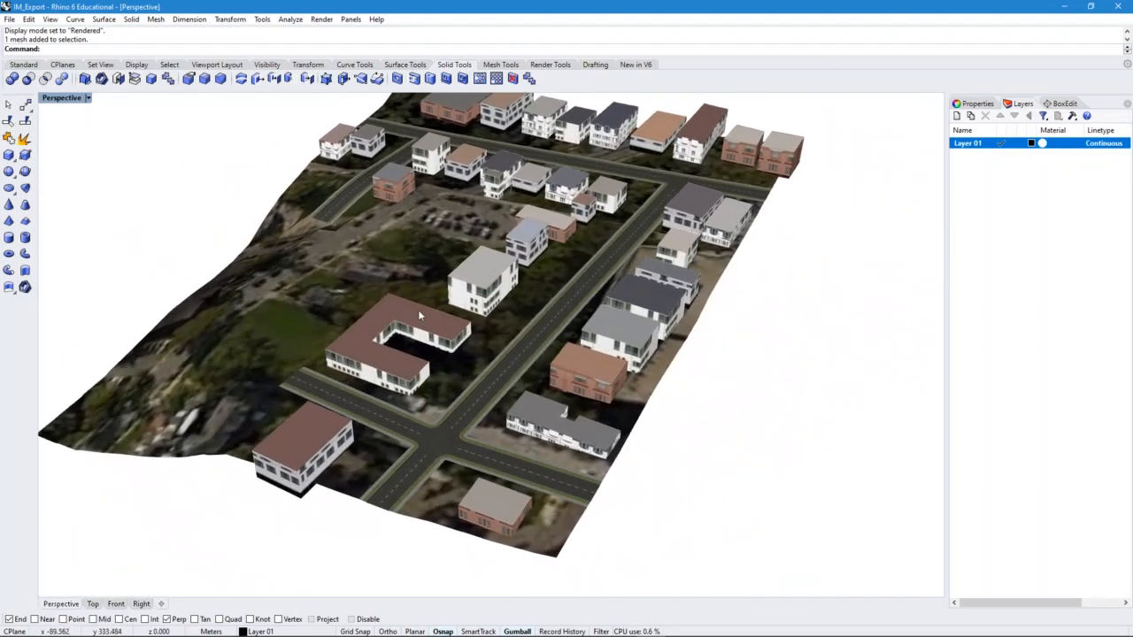
right_drag(464, 296, 503, 331)
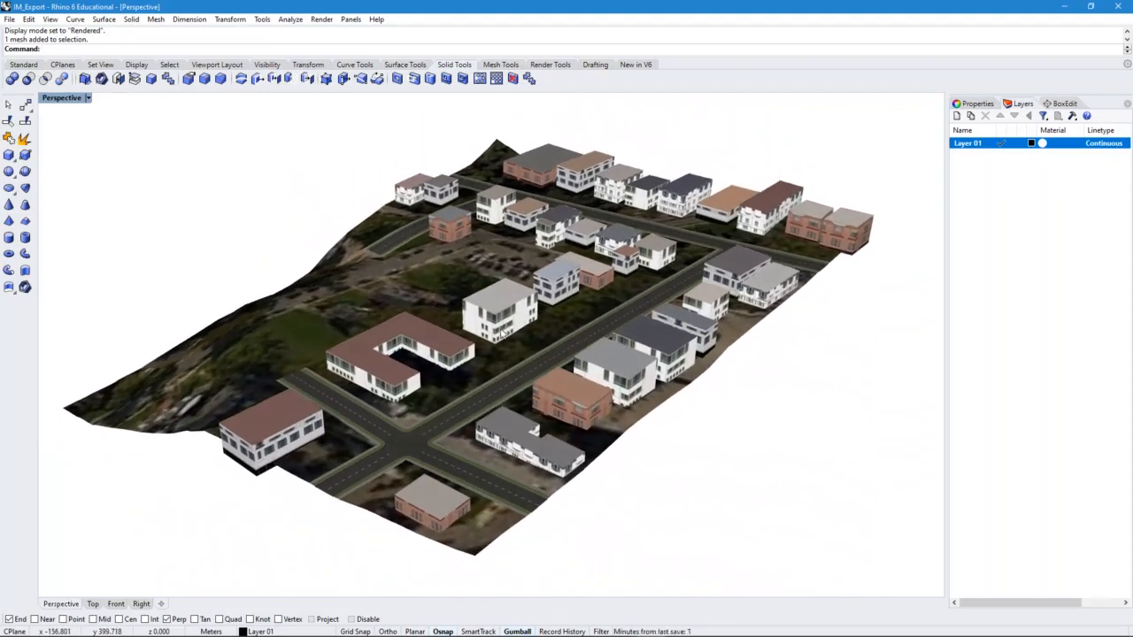